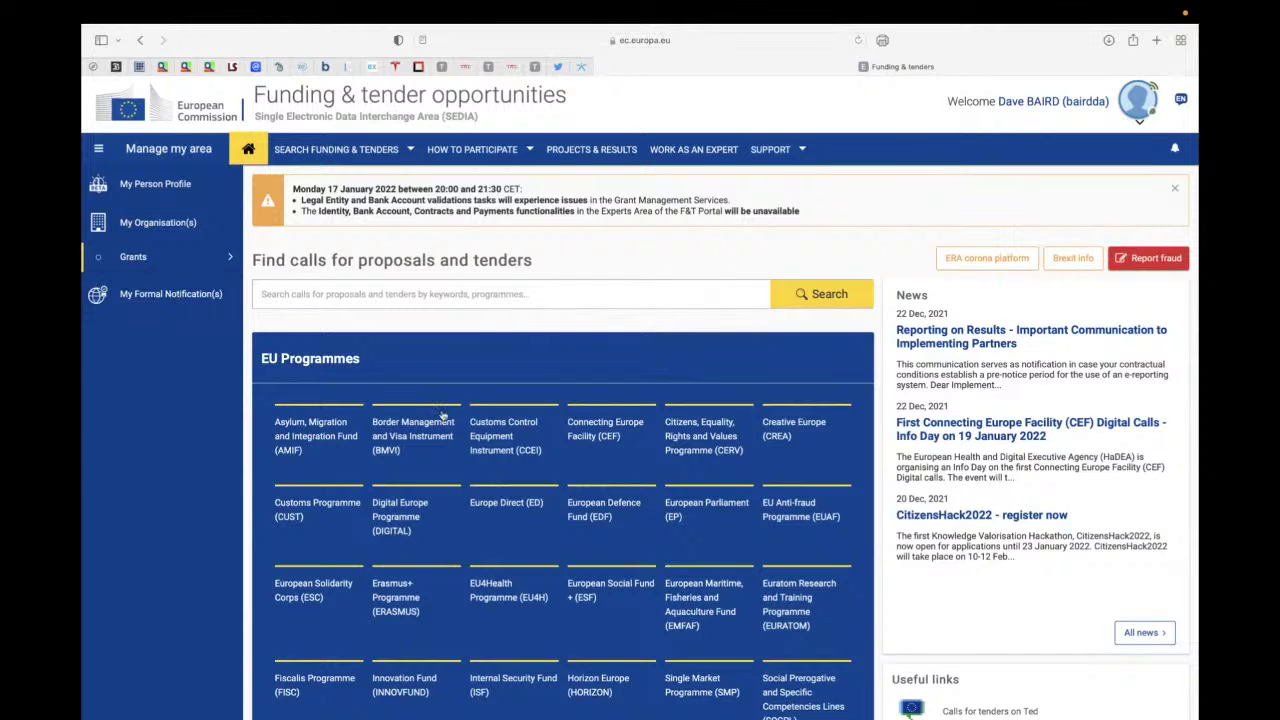
# - Open the Horizon Europe programme page and list all 906 of its calls
pyautogui.scroll(-1, 443, 415)
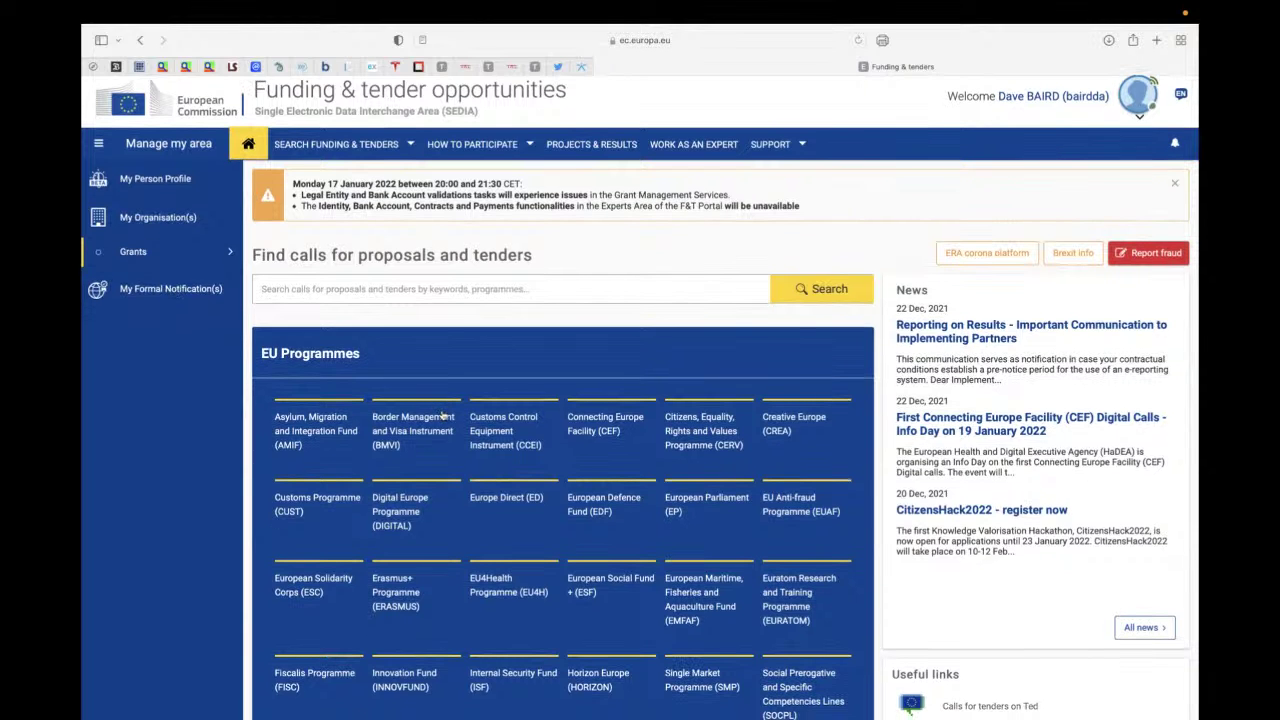
pyautogui.scroll(-5, 443, 415)
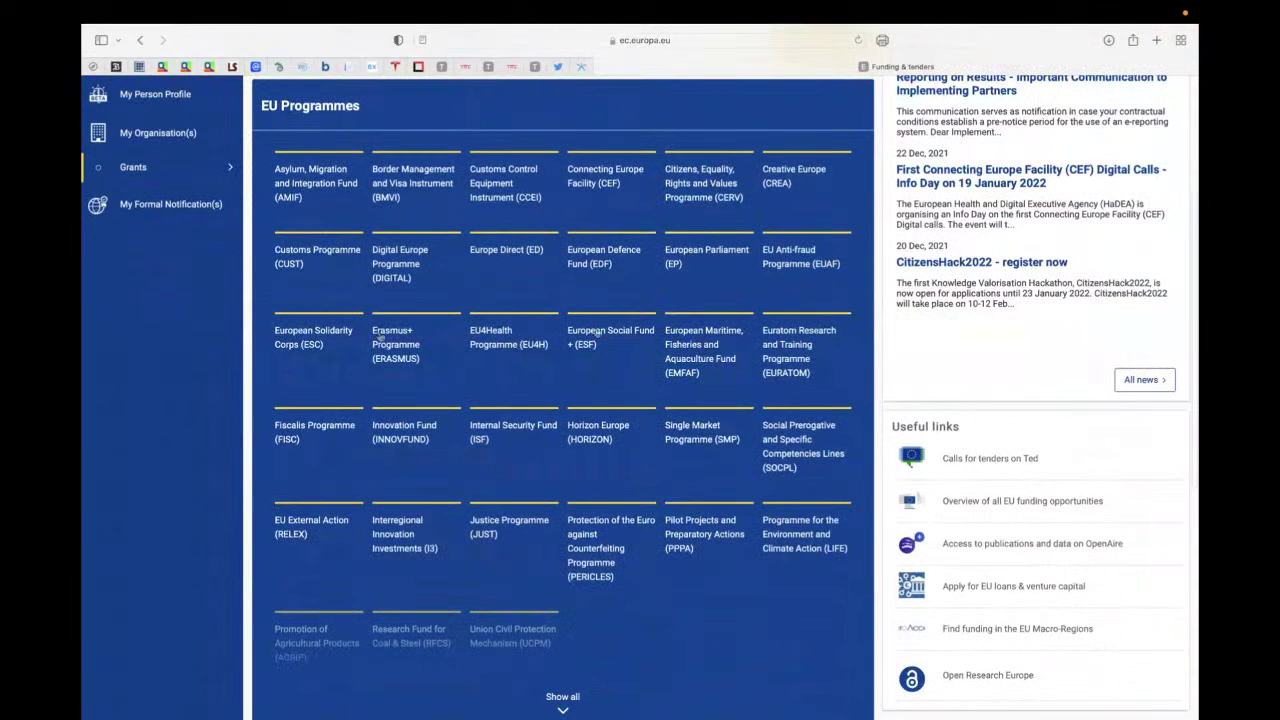
pyautogui.click(592, 433)
pyautogui.scroll(-3, 590, 433)
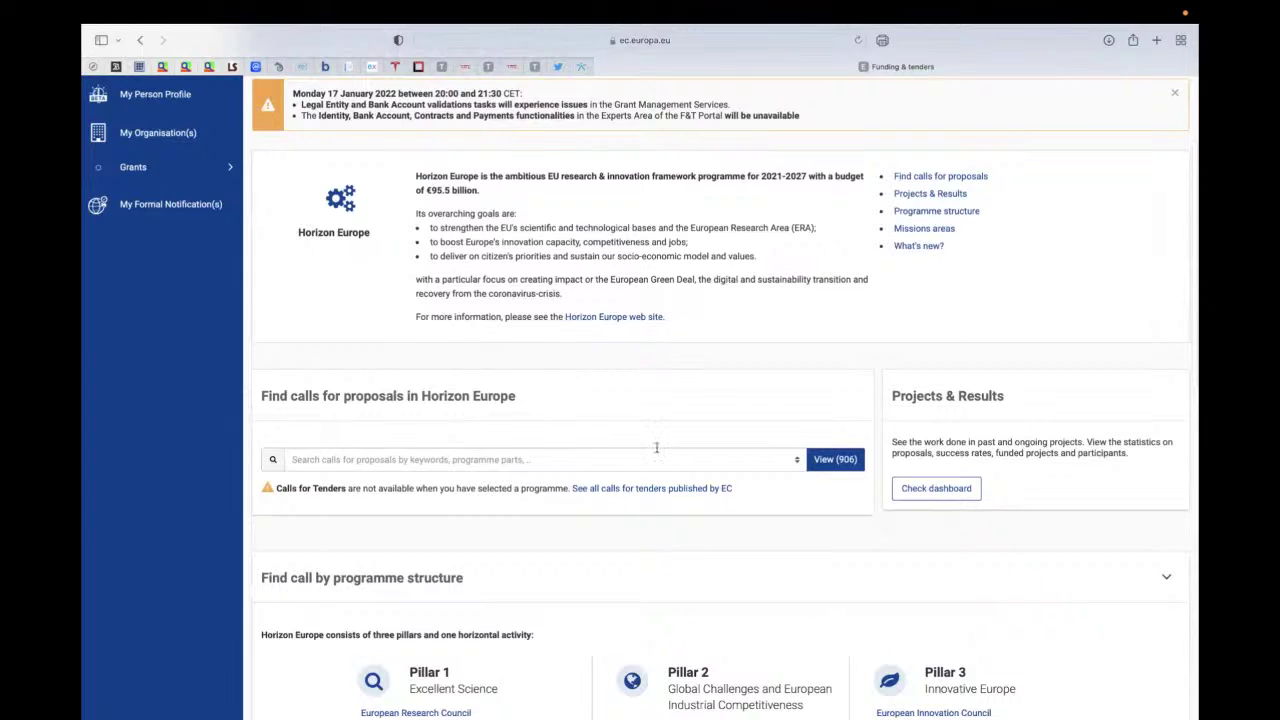
pyautogui.click(826, 470)
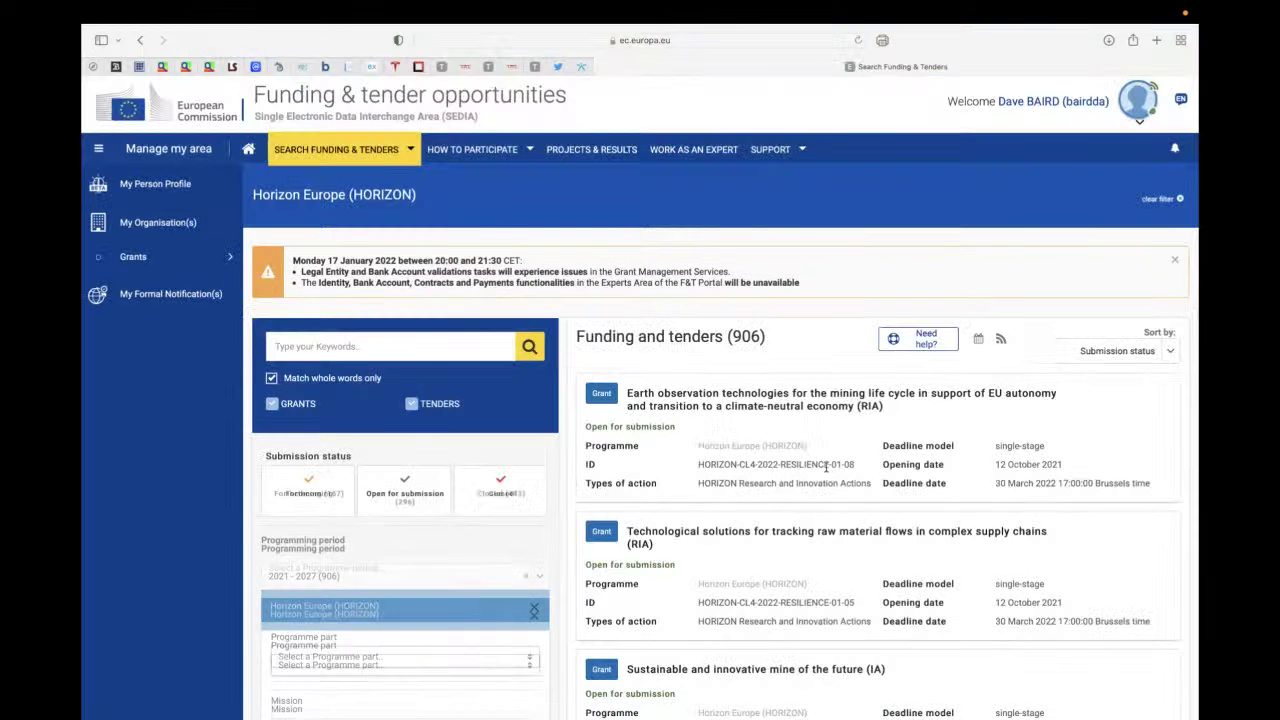
# - Search the calls for 'mission cancer' to list the 3 open grant calls
pyautogui.scroll(-2, 815, 500)
pyautogui.scroll(-2, 812, 517)
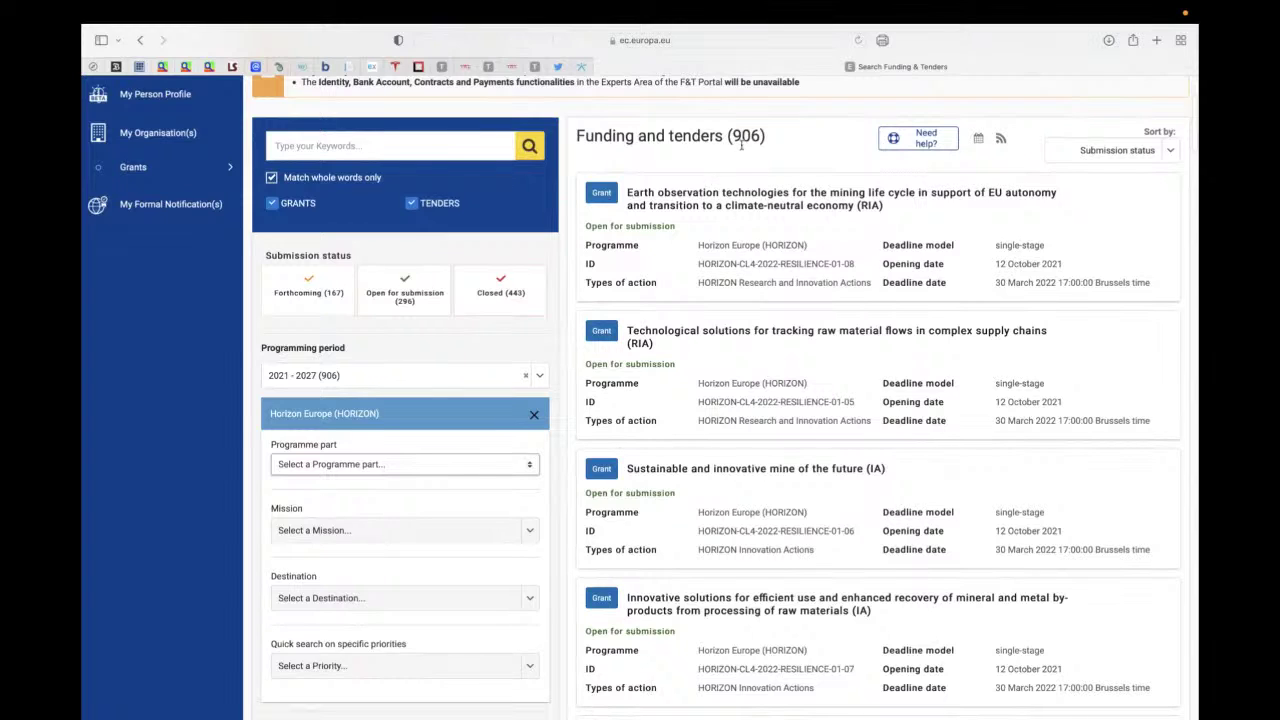
pyautogui.click(456, 147)
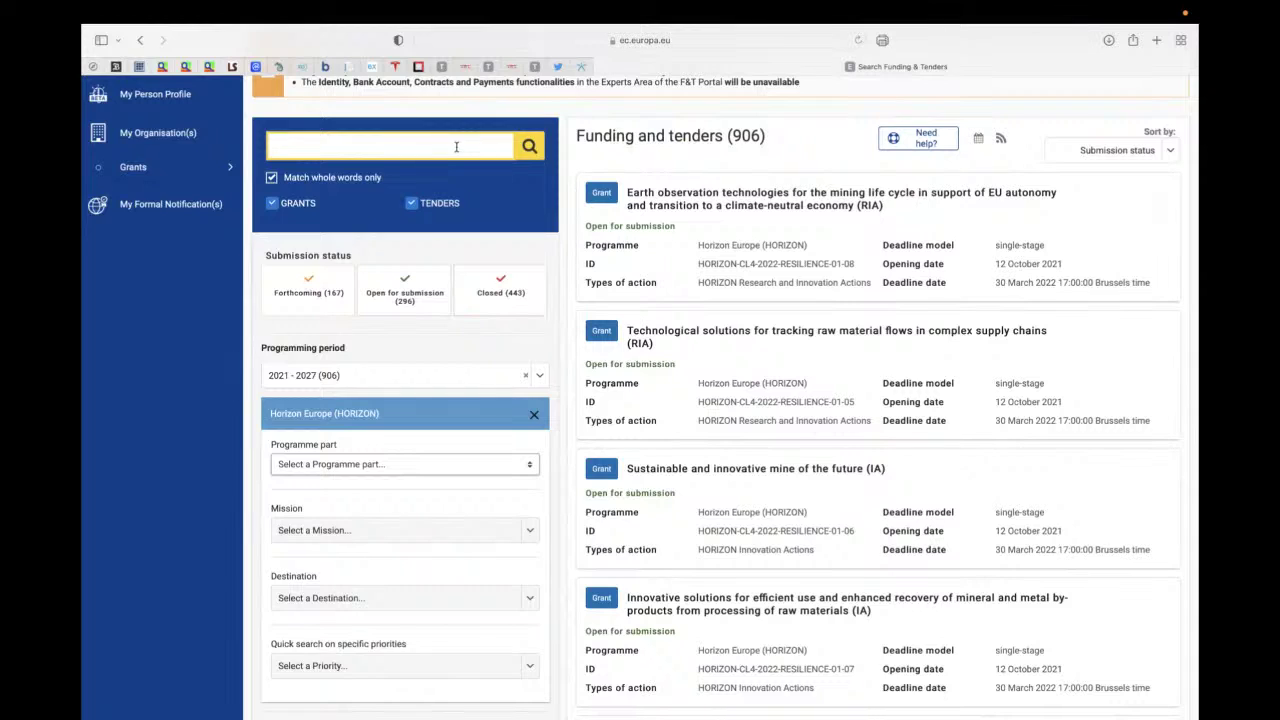
pyautogui.write('mission cancer')
pyautogui.press('Return')
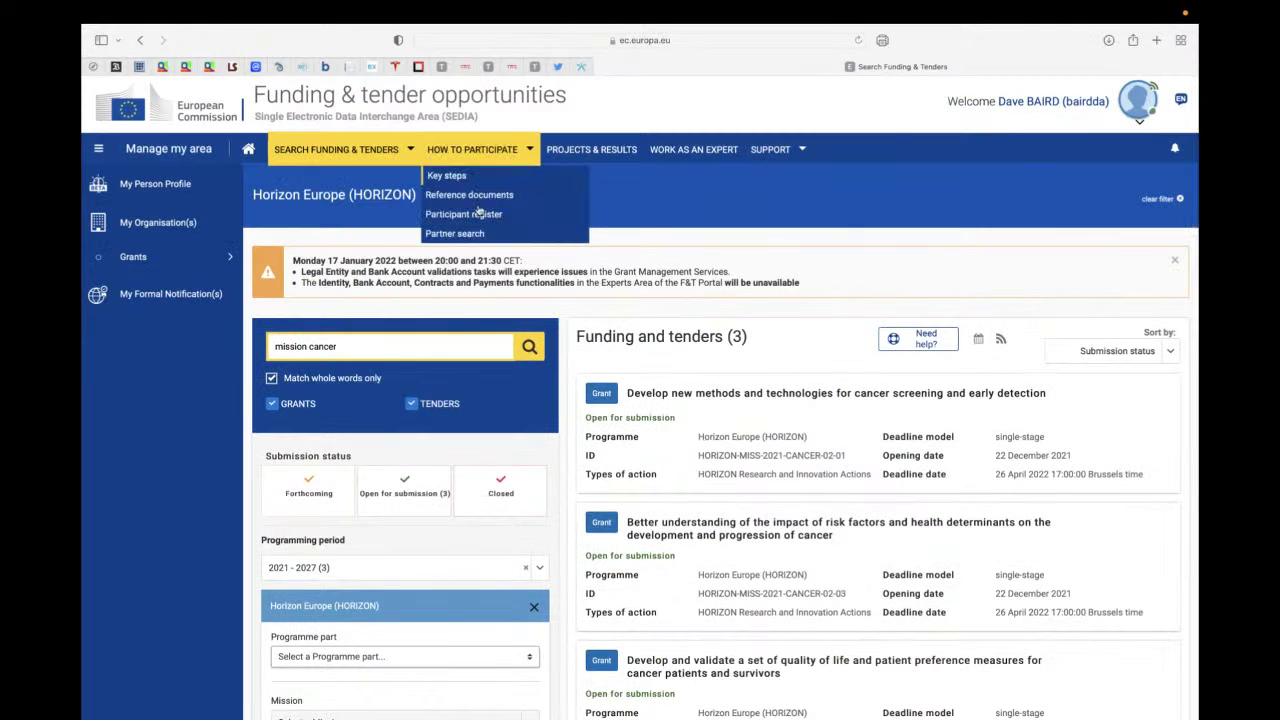
pyautogui.scroll(-3, 619, 435)
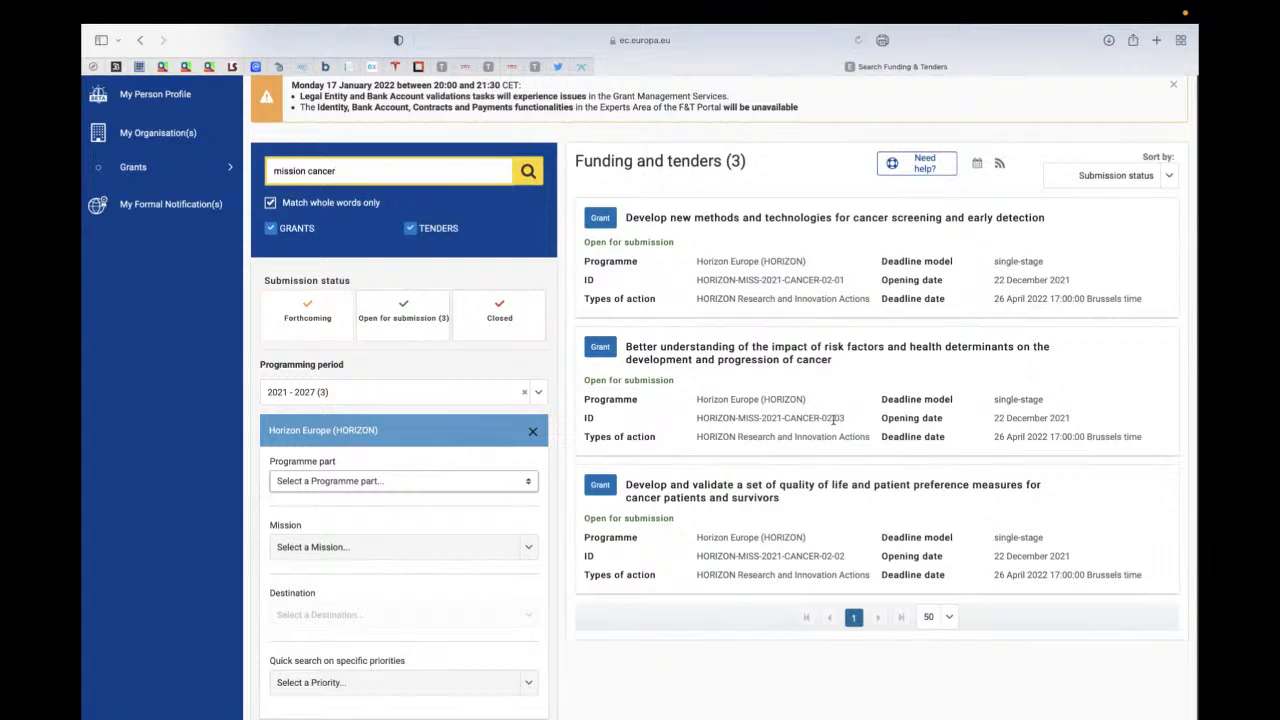
# - Open the cancer risk factors and health determinants topic and view its 26 partner searches
pyautogui.click(705, 348)
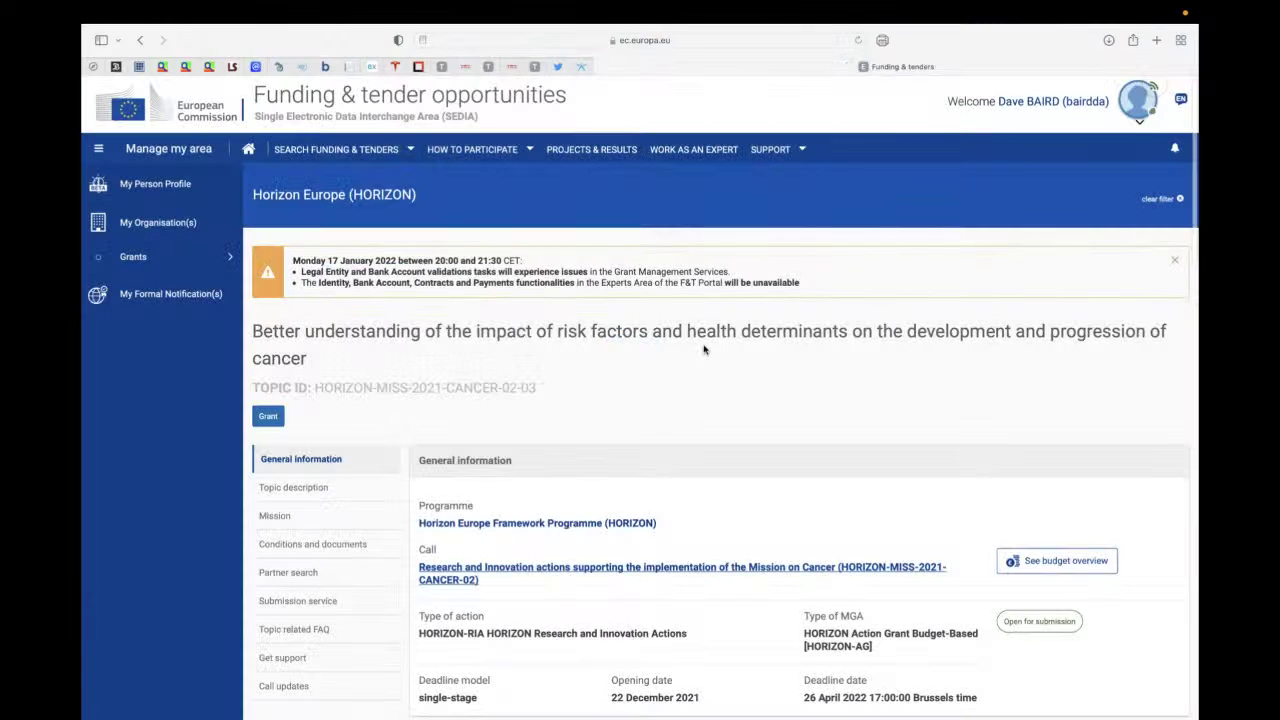
pyautogui.scroll(-5, 704, 349)
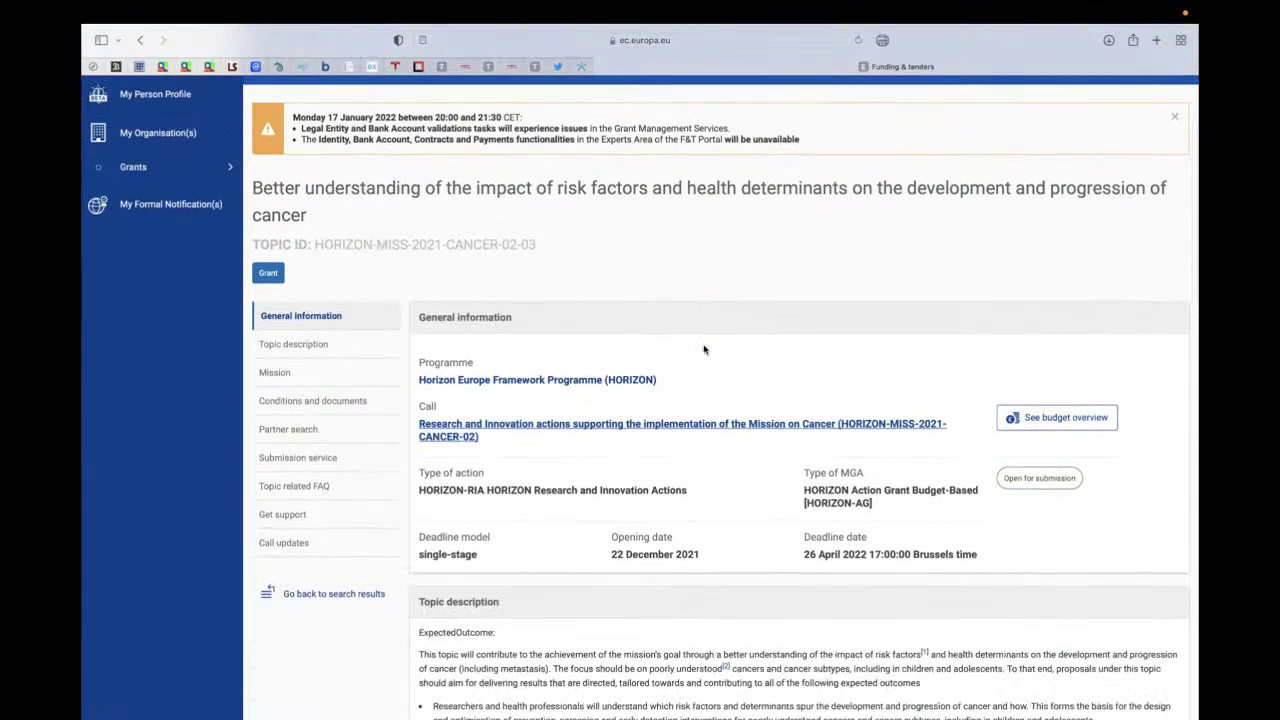
pyautogui.scroll(-4, 704, 349)
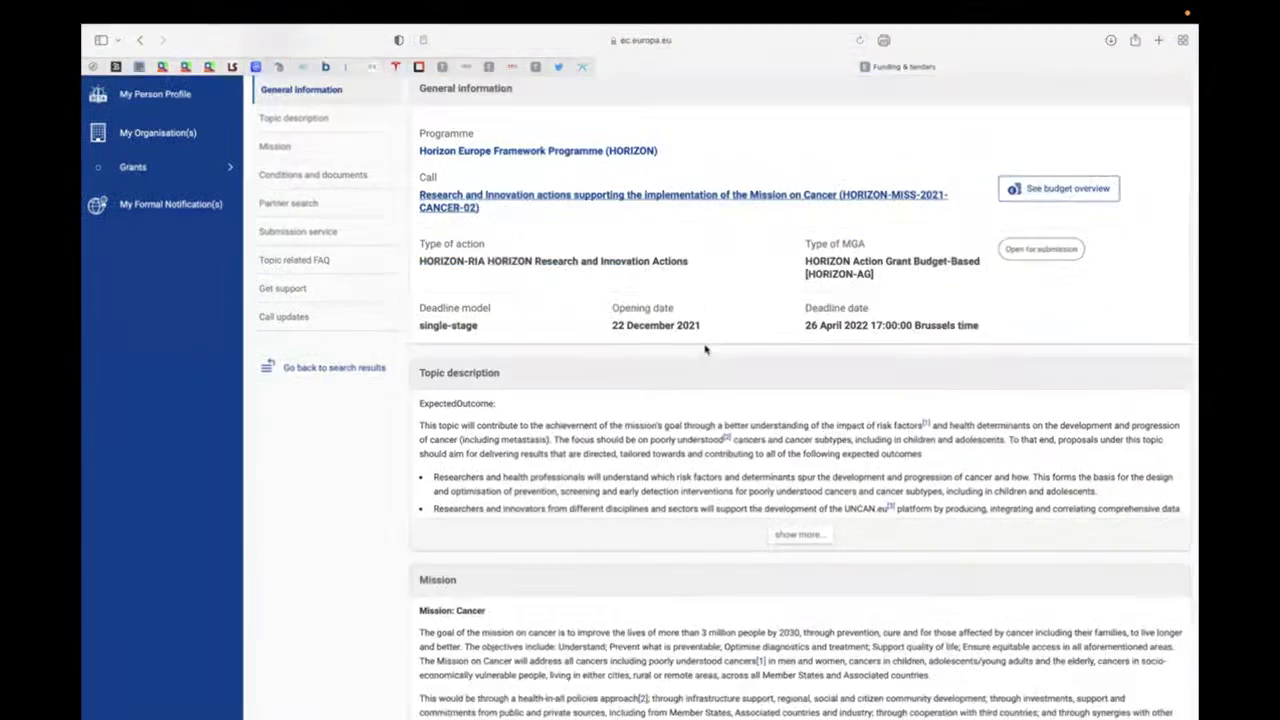
pyautogui.scroll(-1, 705, 348)
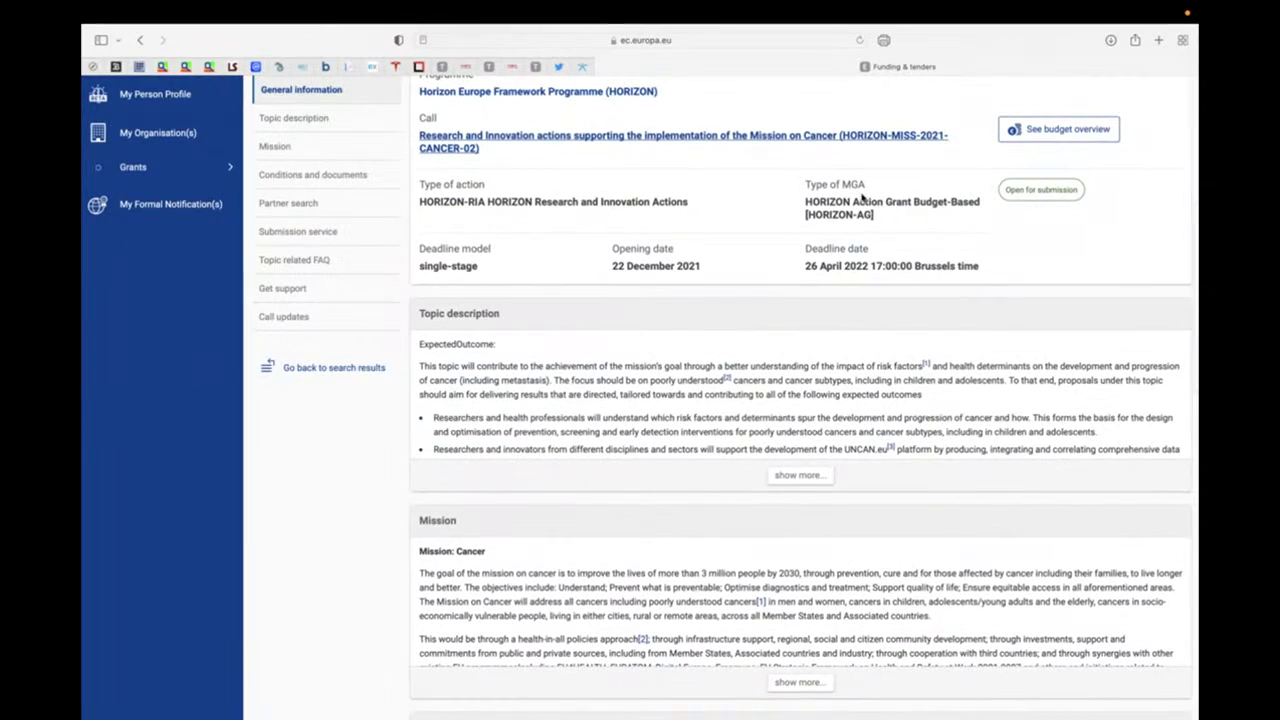
pyautogui.scroll(-7, 640, 380)
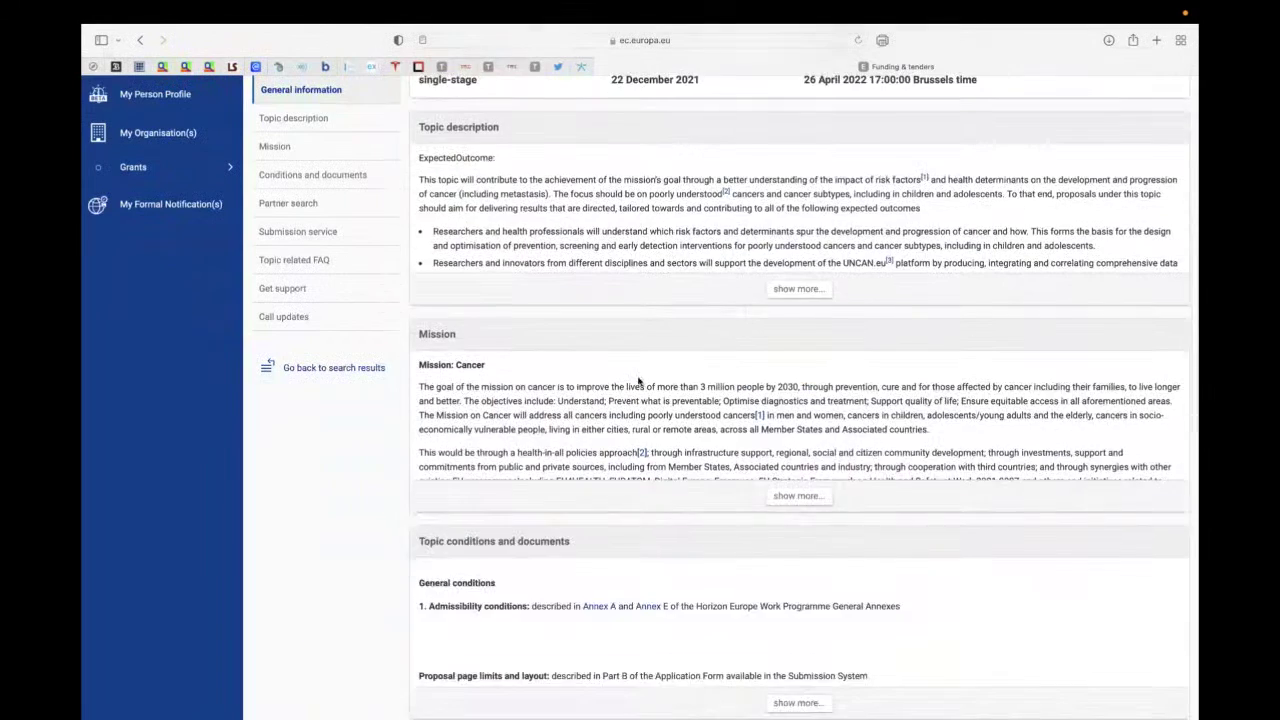
pyautogui.scroll(-1, 638, 380)
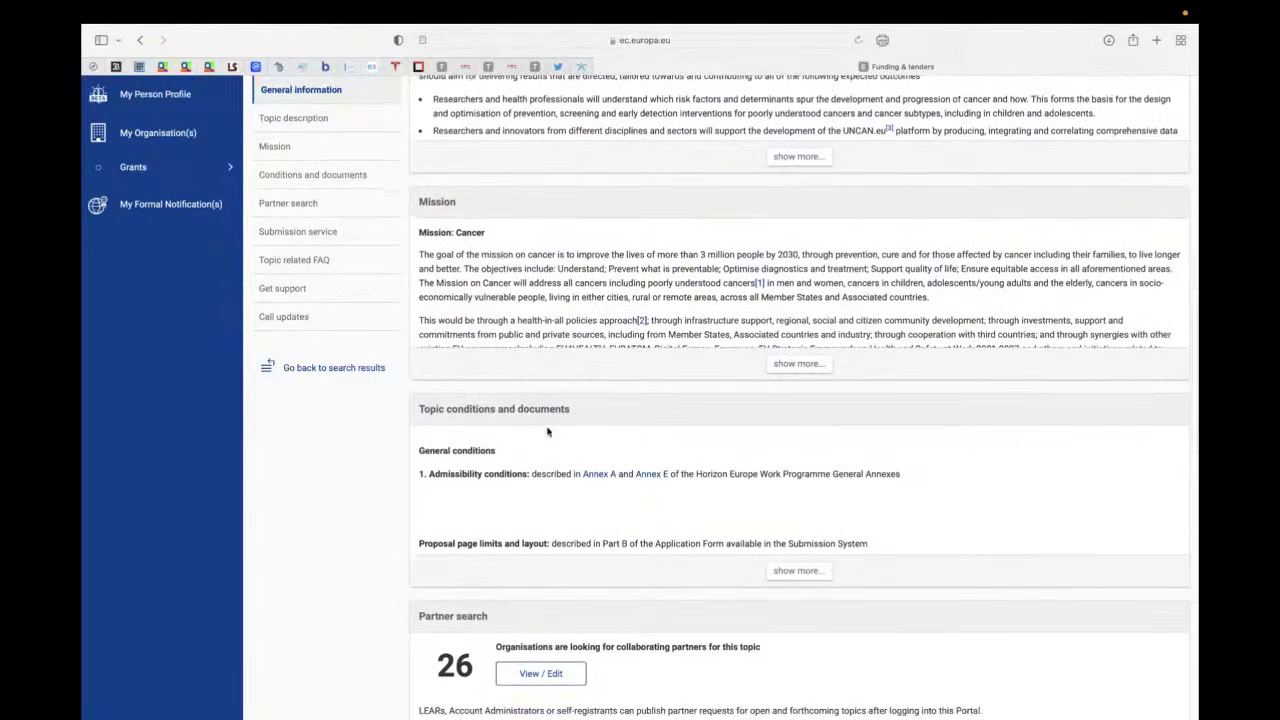
pyautogui.scroll(-4, 548, 432)
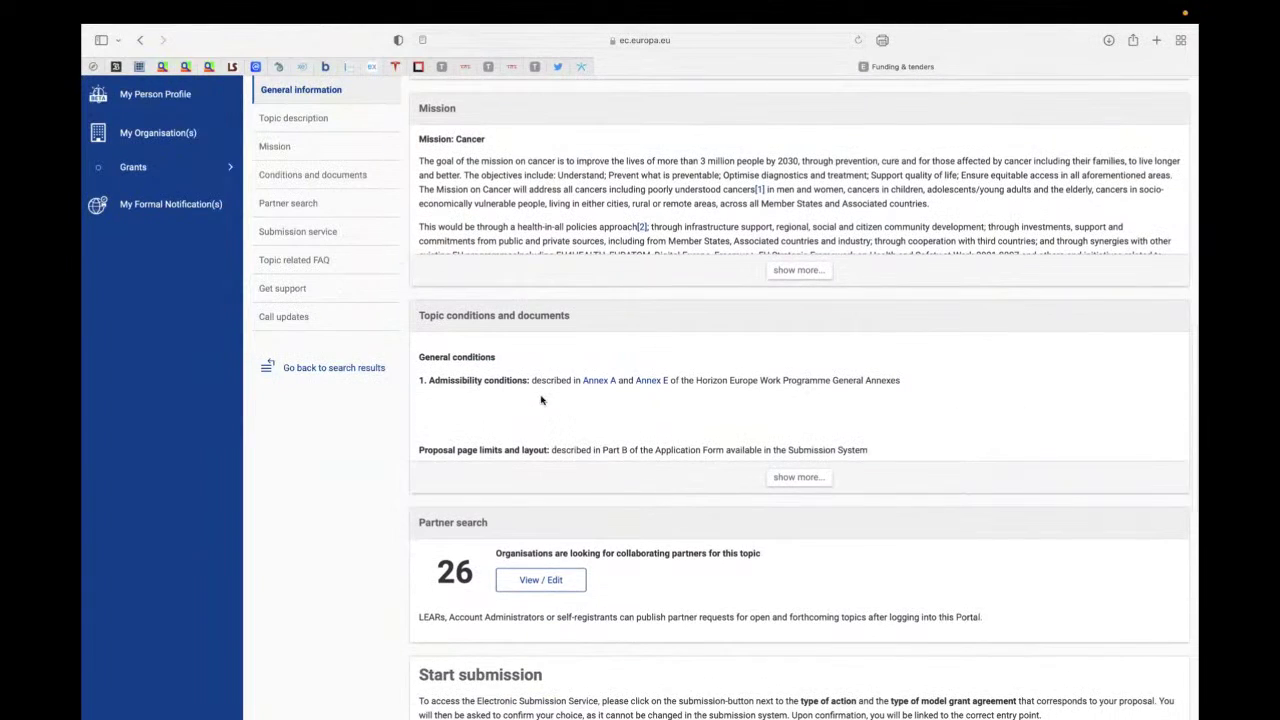
pyautogui.scroll(-1, 541, 399)
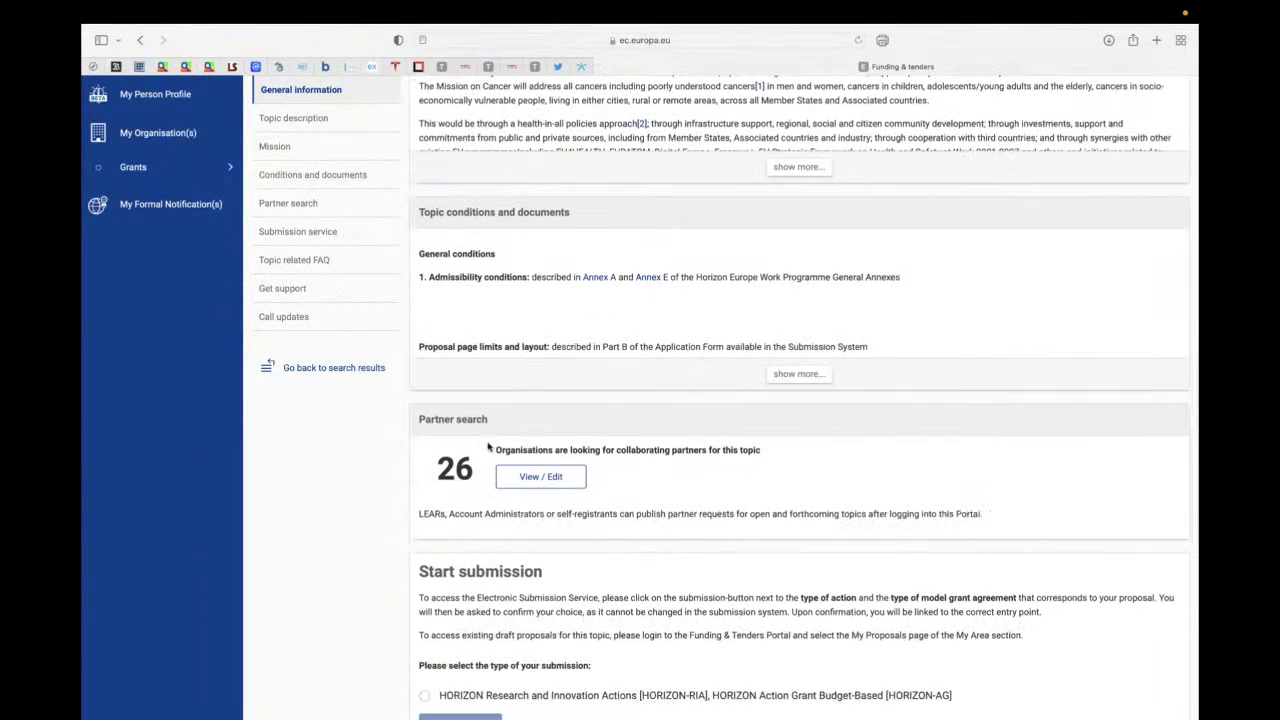
pyautogui.click(545, 478)
pyautogui.scroll(-4, 551, 478)
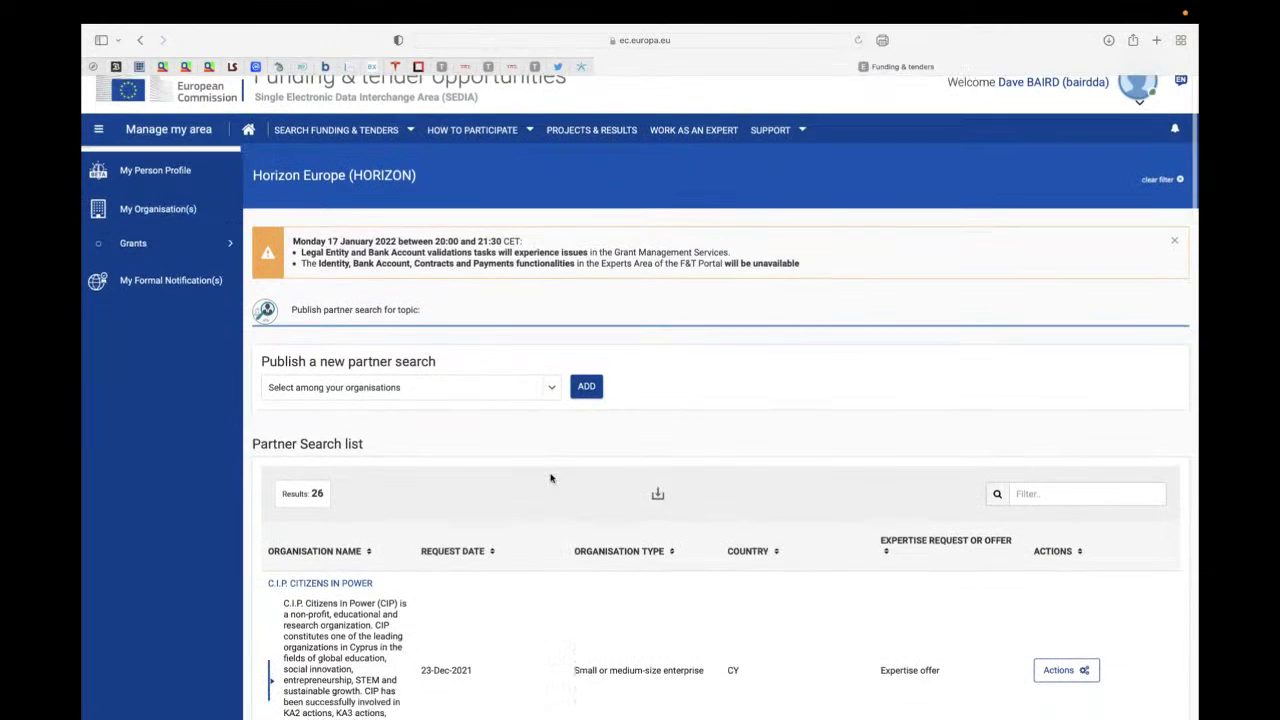
pyautogui.scroll(-8, 550, 478)
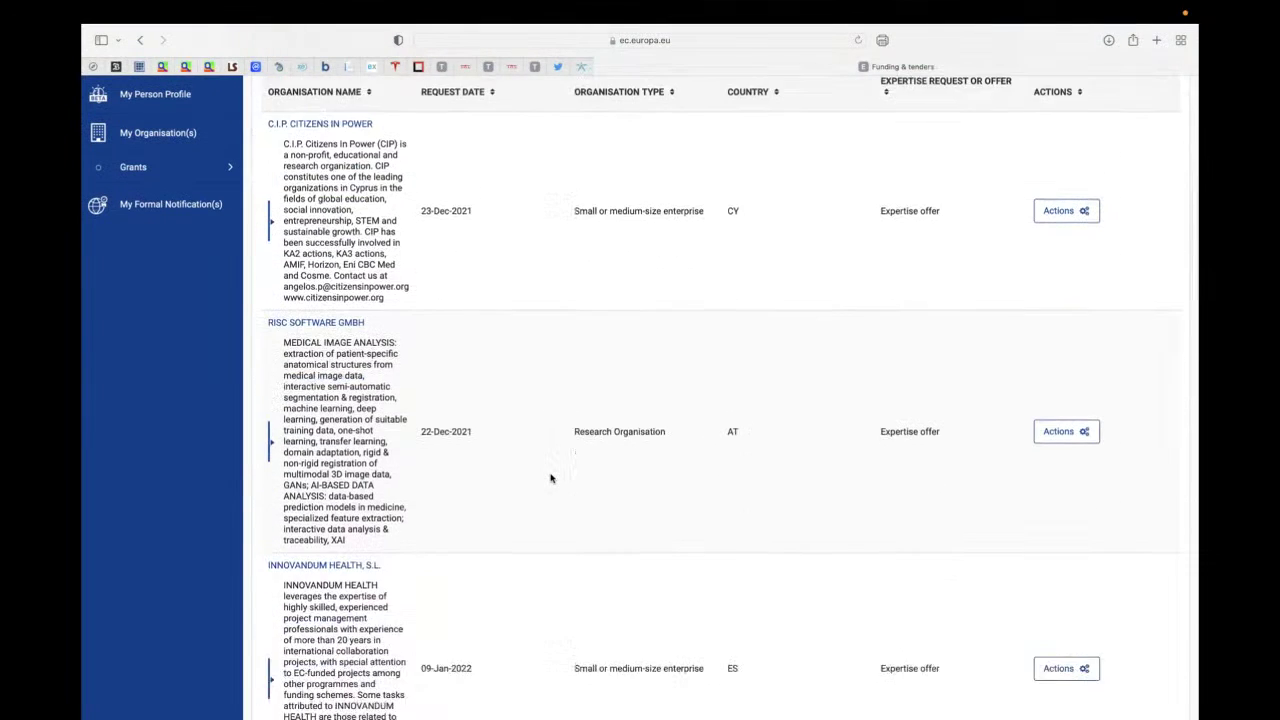
pyautogui.scroll(-5, 550, 478)
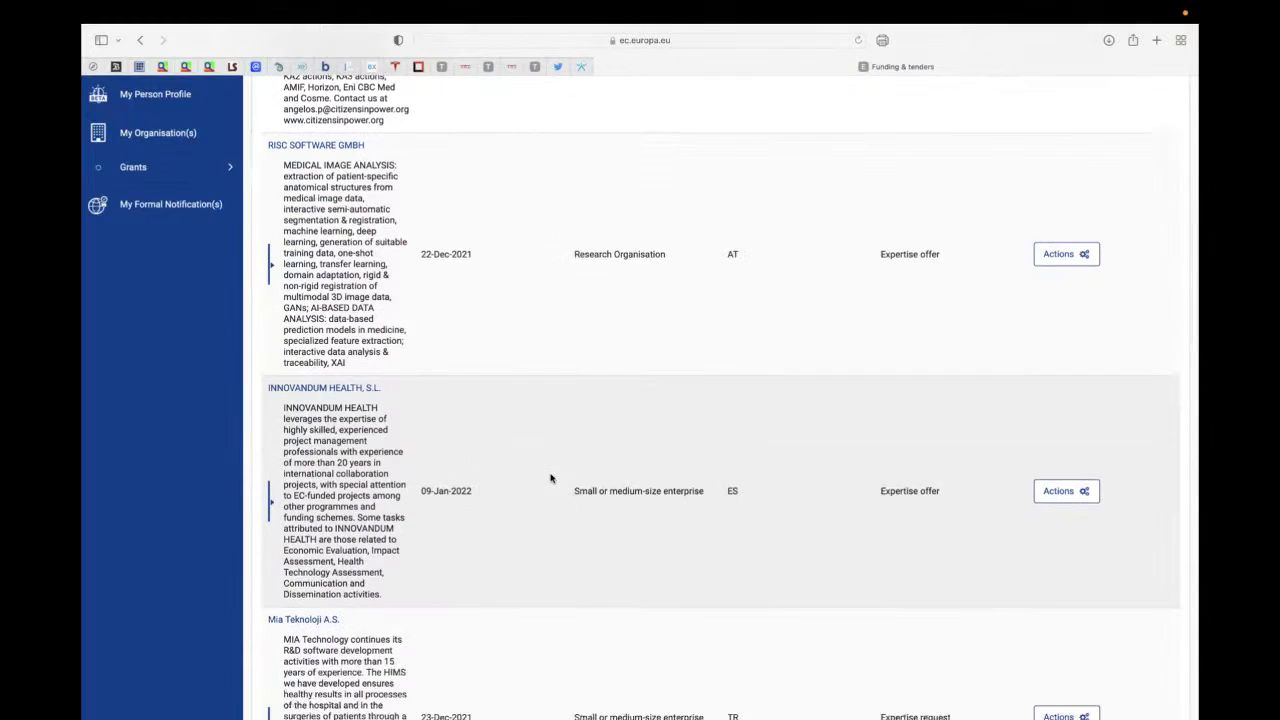
pyautogui.scroll(-7, 550, 478)
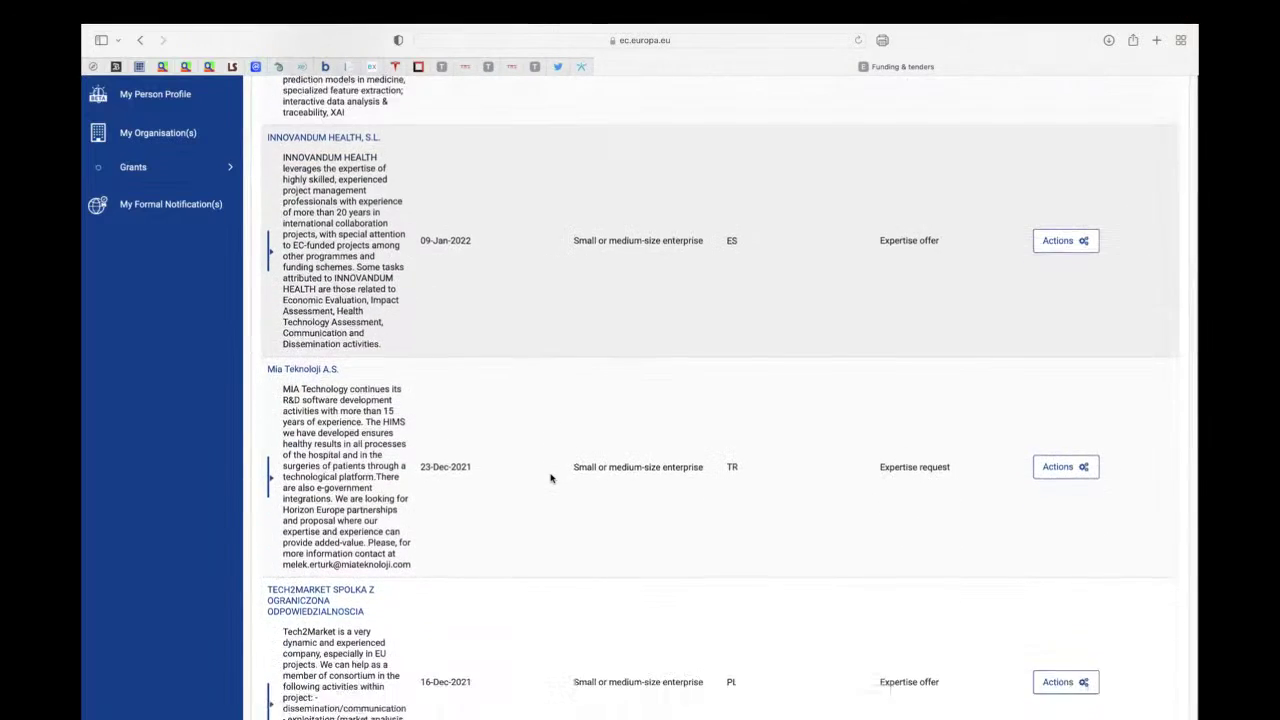
pyautogui.scroll(-7, 550, 478)
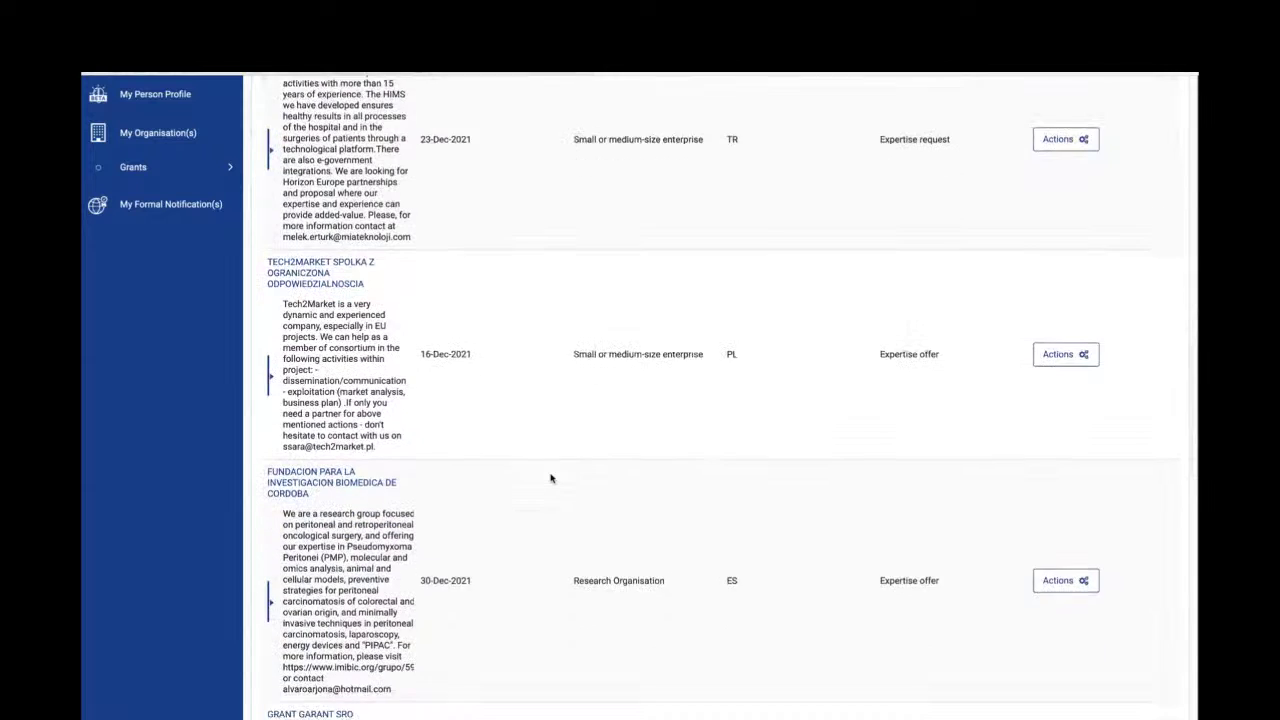
pyautogui.scroll(-7, 550, 478)
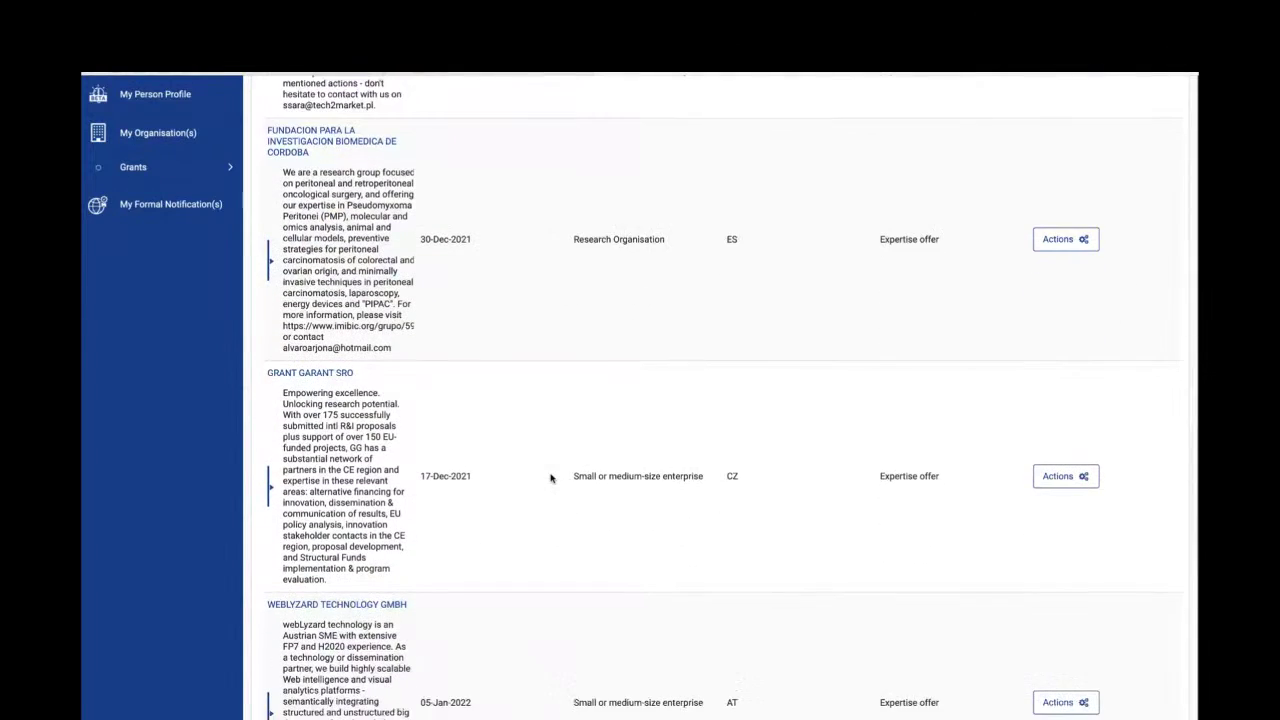
pyautogui.scroll(-2, 550, 478)
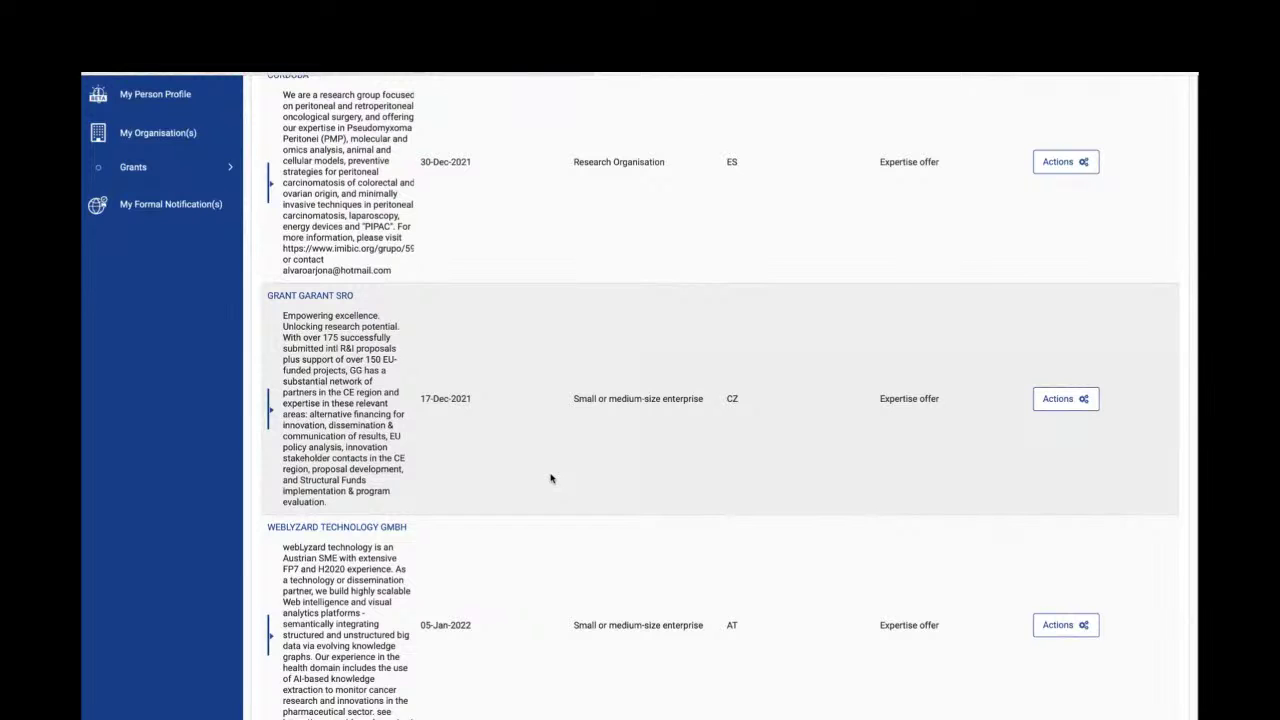
pyautogui.scroll(-20, 550, 478)
pyautogui.scroll(20, 550, 478)
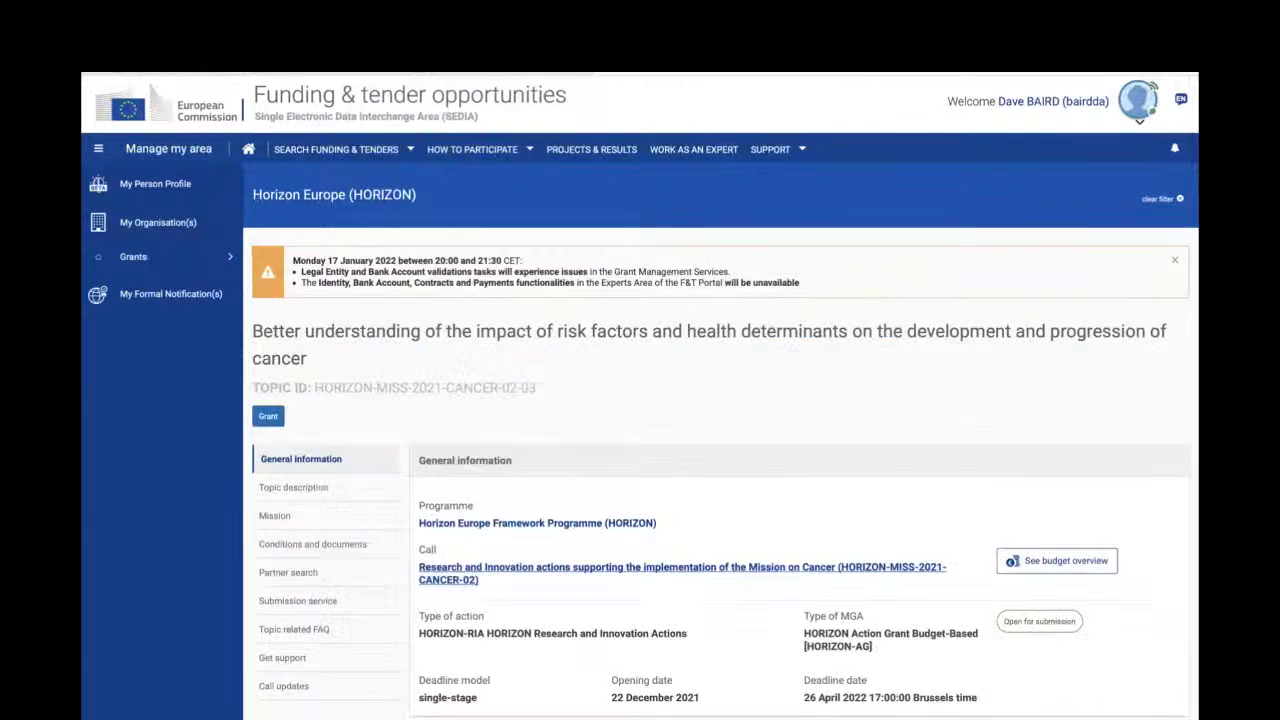
# - Start a HORIZON-RIA submission for topic HORIZON-MISS-2021-CANCER-02-03 and confirm the choice
pyautogui.scroll(-5, 478, 307)
pyautogui.scroll(-9, 478, 307)
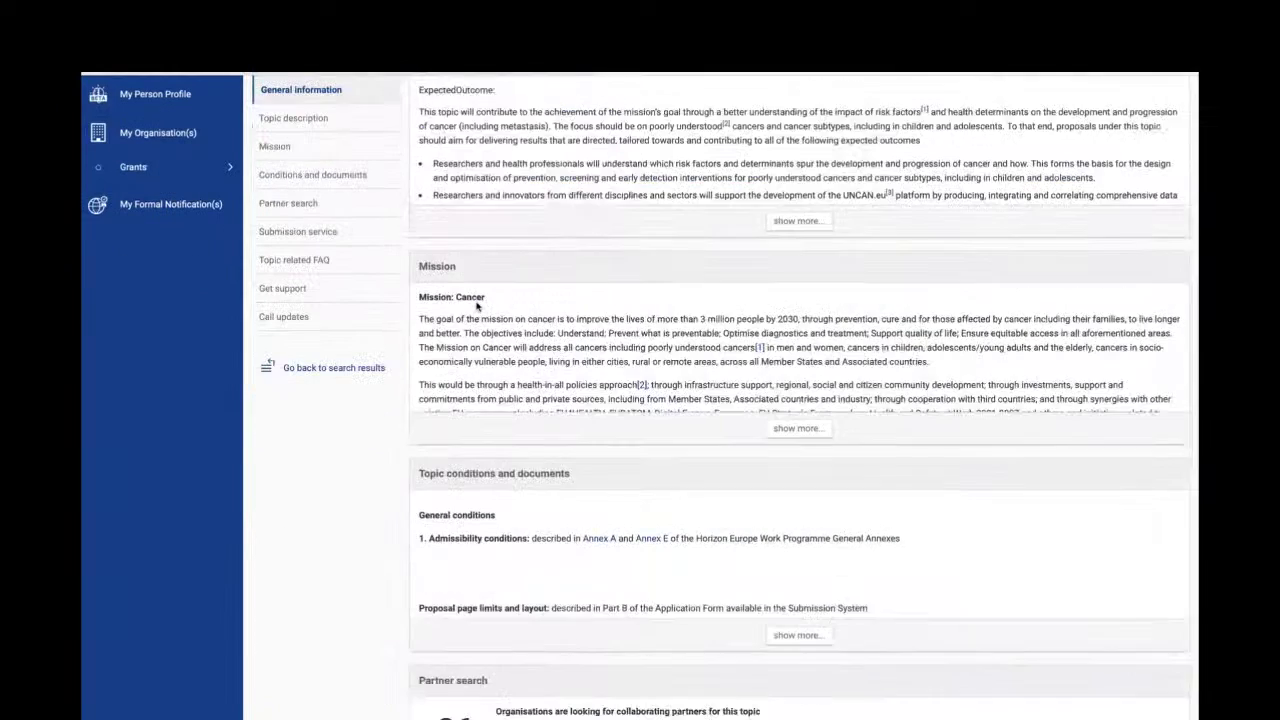
pyautogui.scroll(-1, 478, 307)
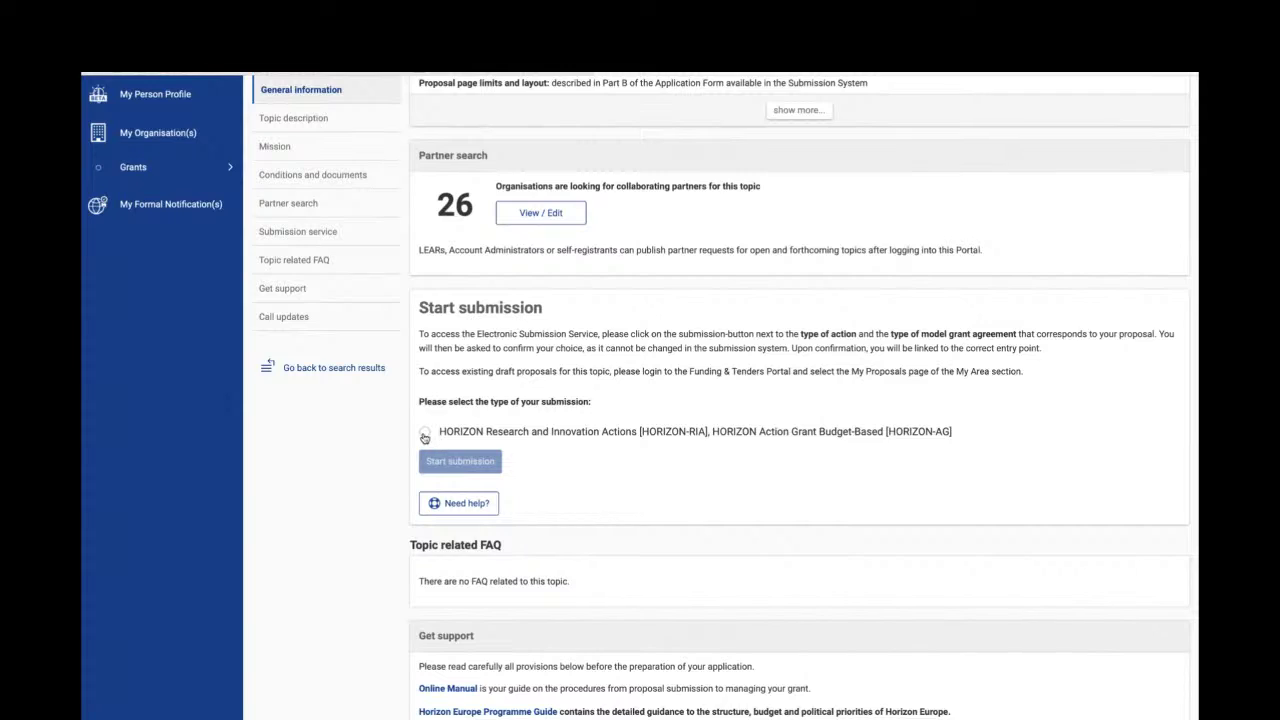
pyautogui.click(424, 435)
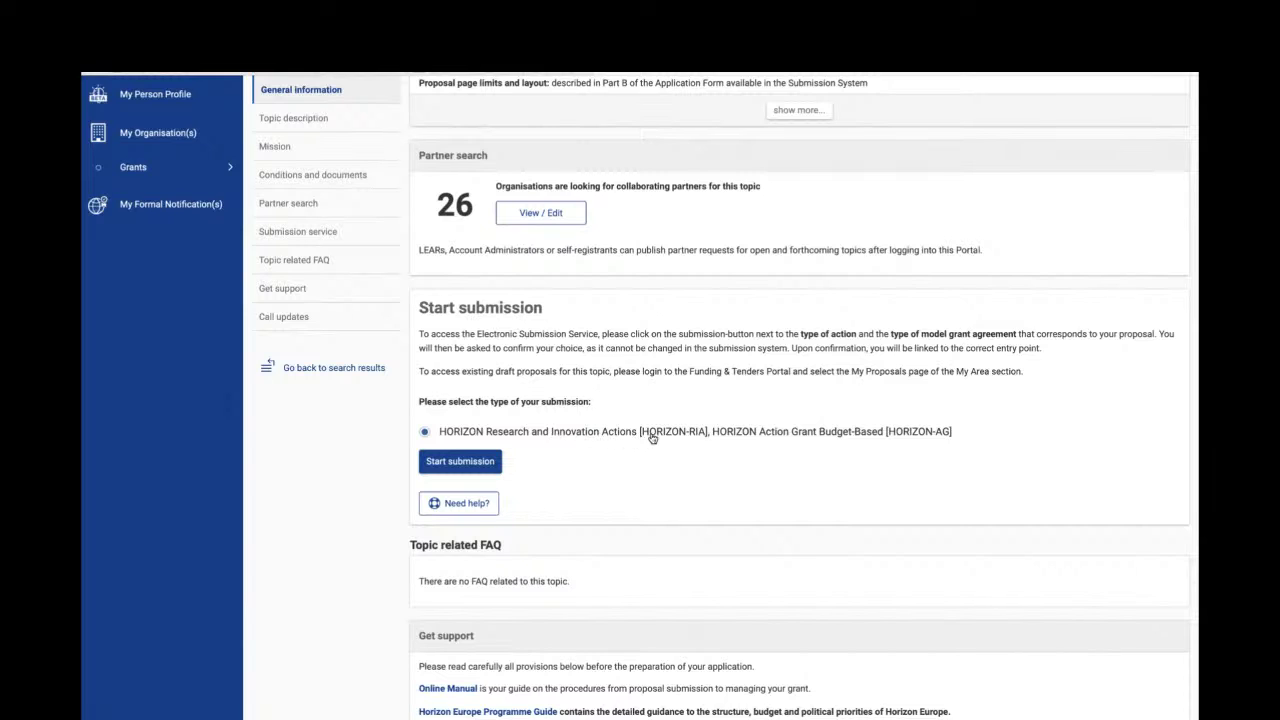
pyautogui.click(485, 466)
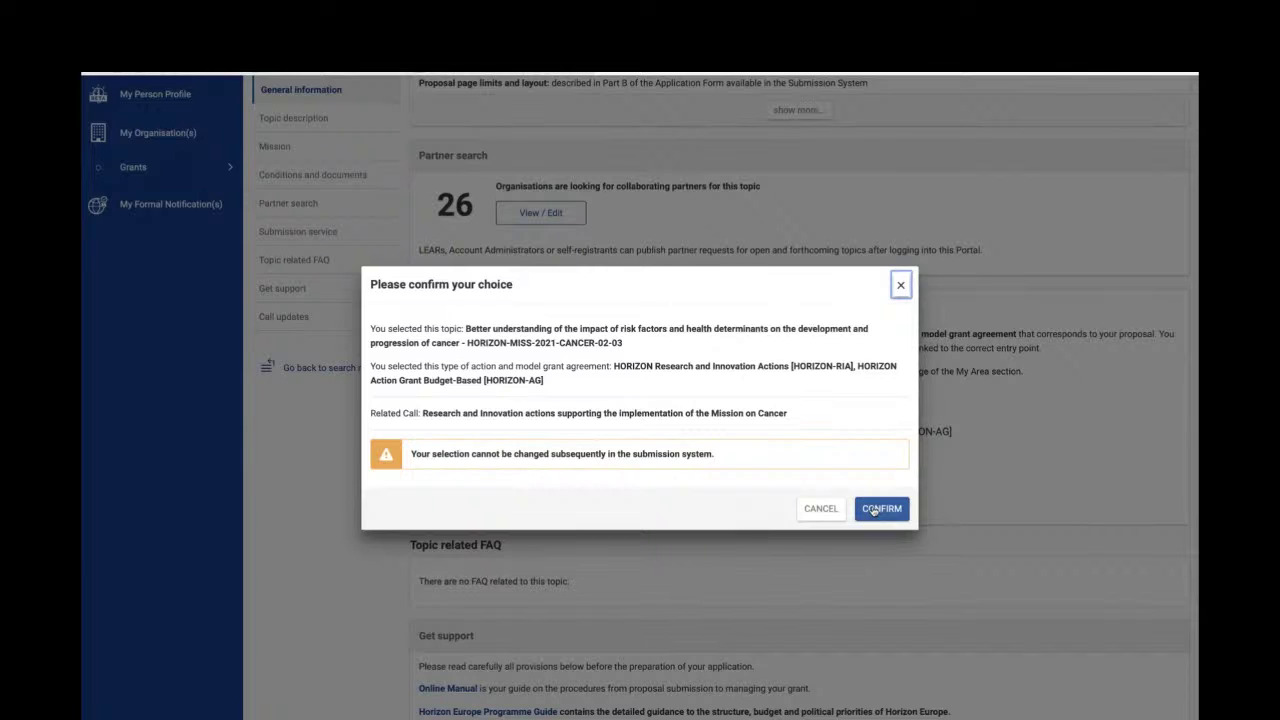
pyautogui.click(873, 510)
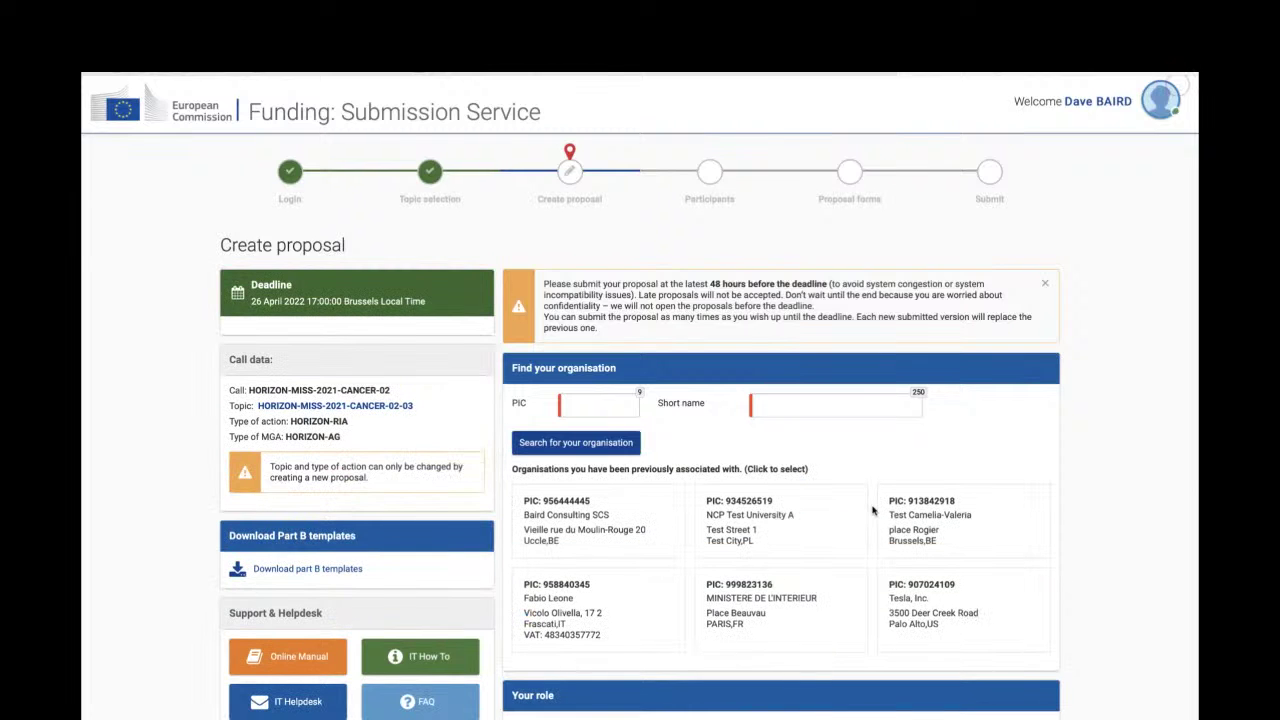
pyautogui.scroll(-3, 872, 510)
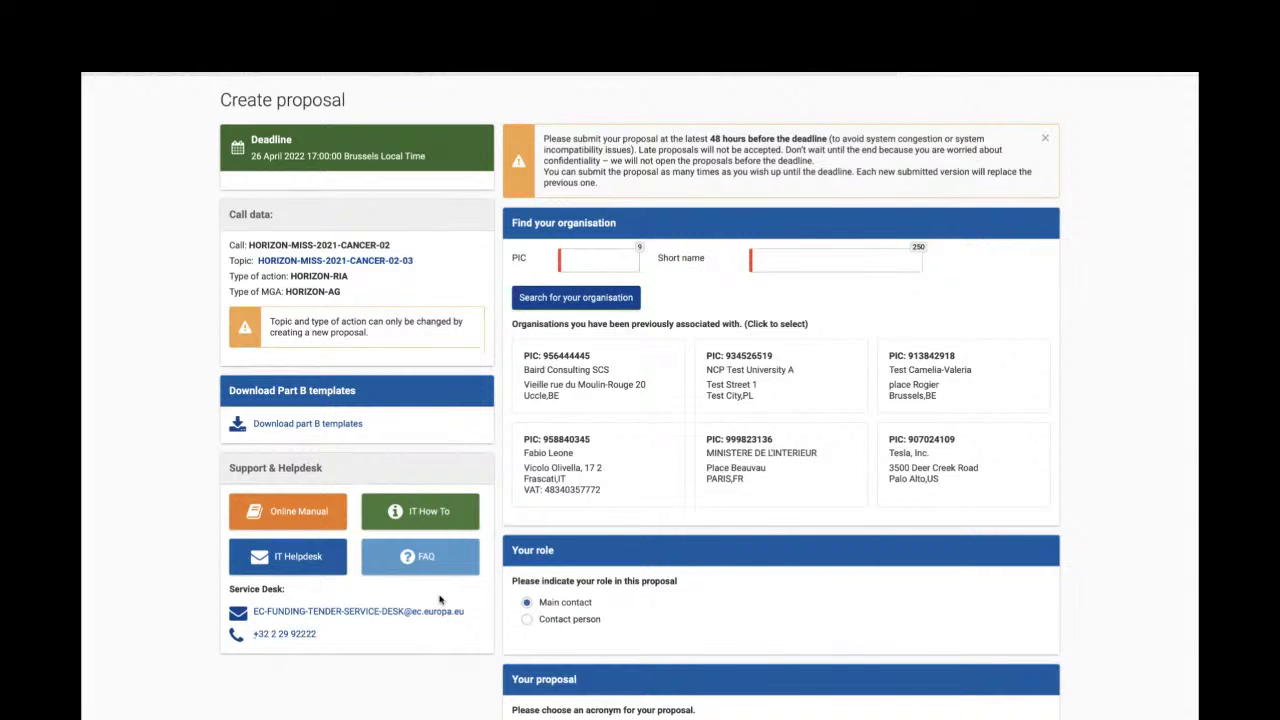
pyautogui.scroll(-1, 576, 517)
pyautogui.scroll(-2, 576, 517)
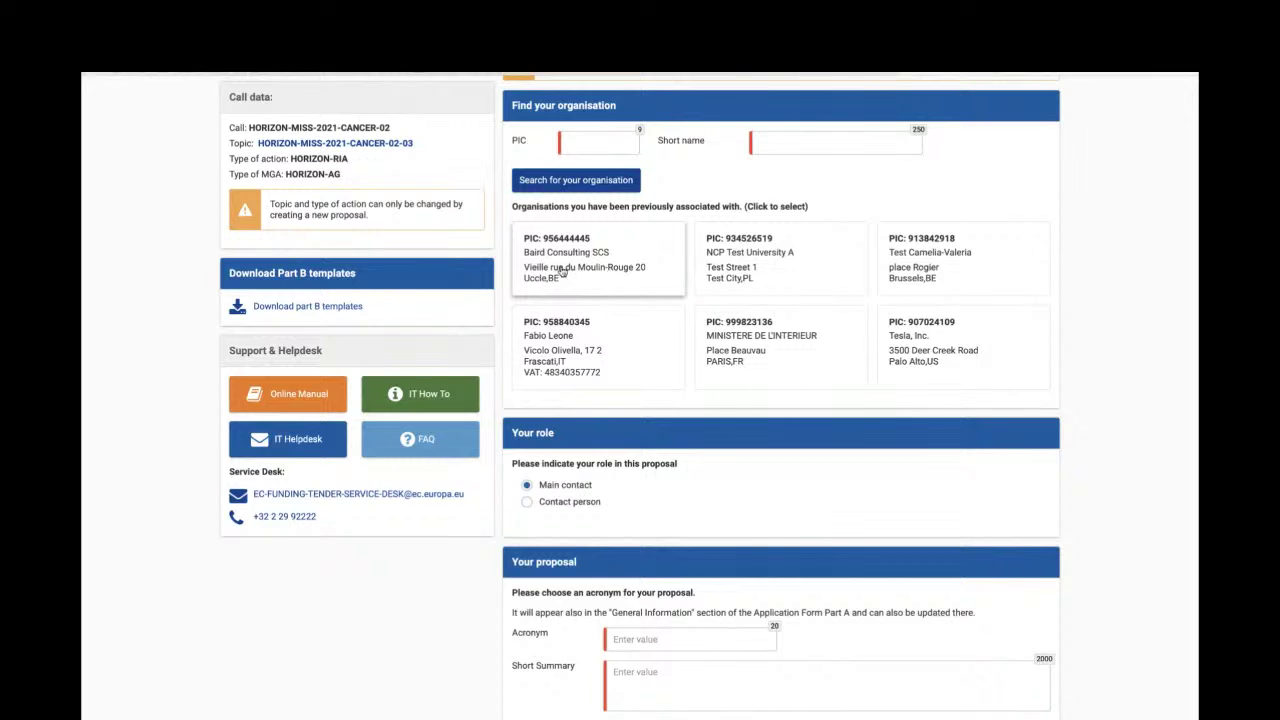
# - Search organisations for 'baird' and use Baird Consulting SCS (PIC 956444445) for the proposal
pyautogui.click(585, 184)
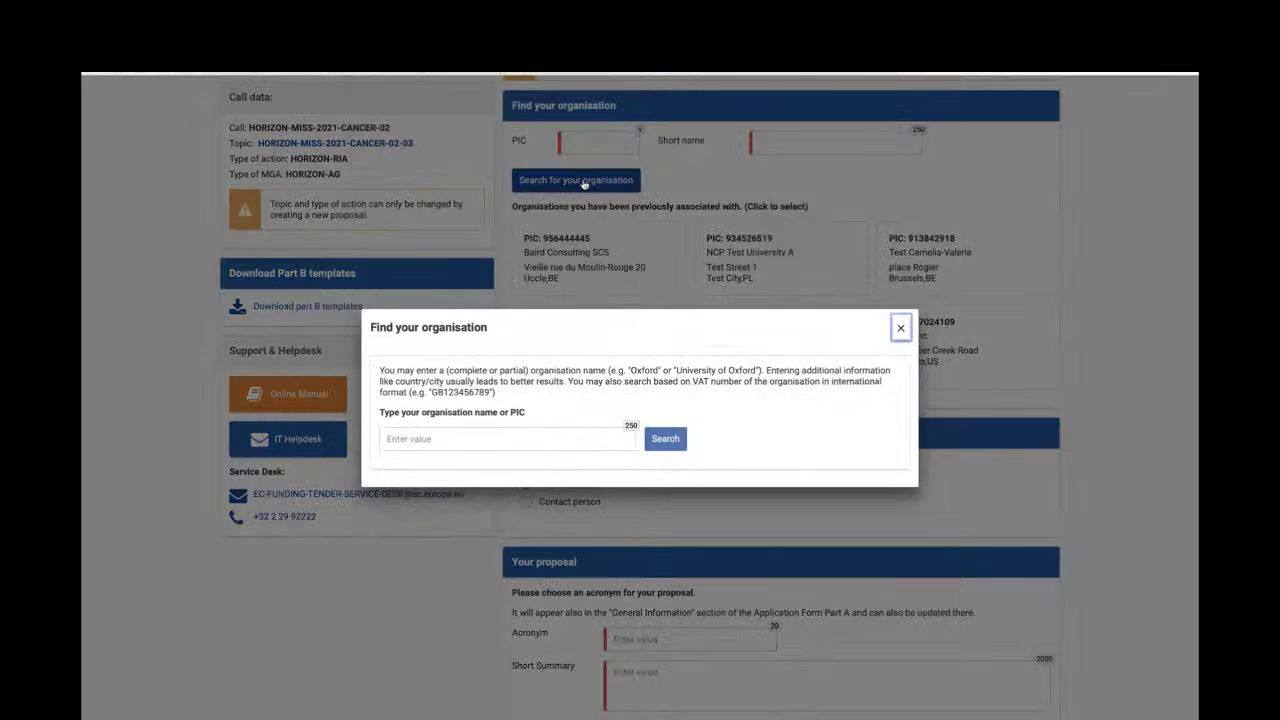
pyautogui.click(437, 436)
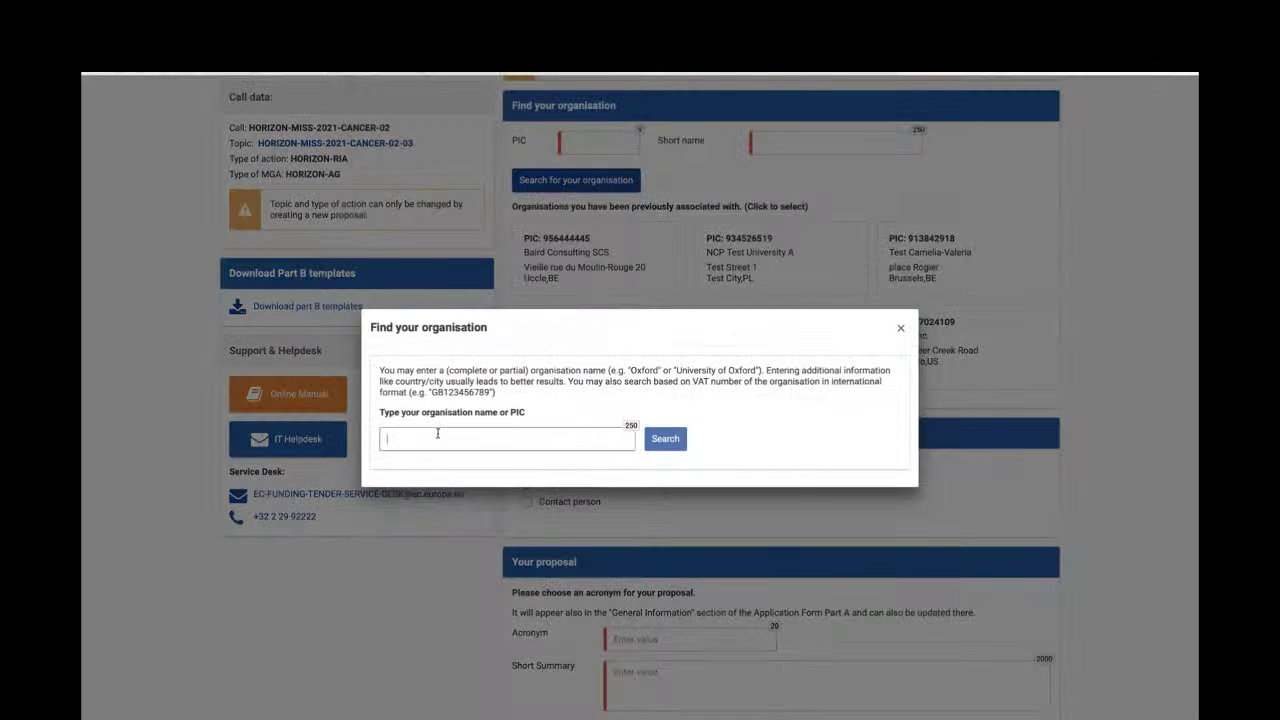
pyautogui.write('baird')
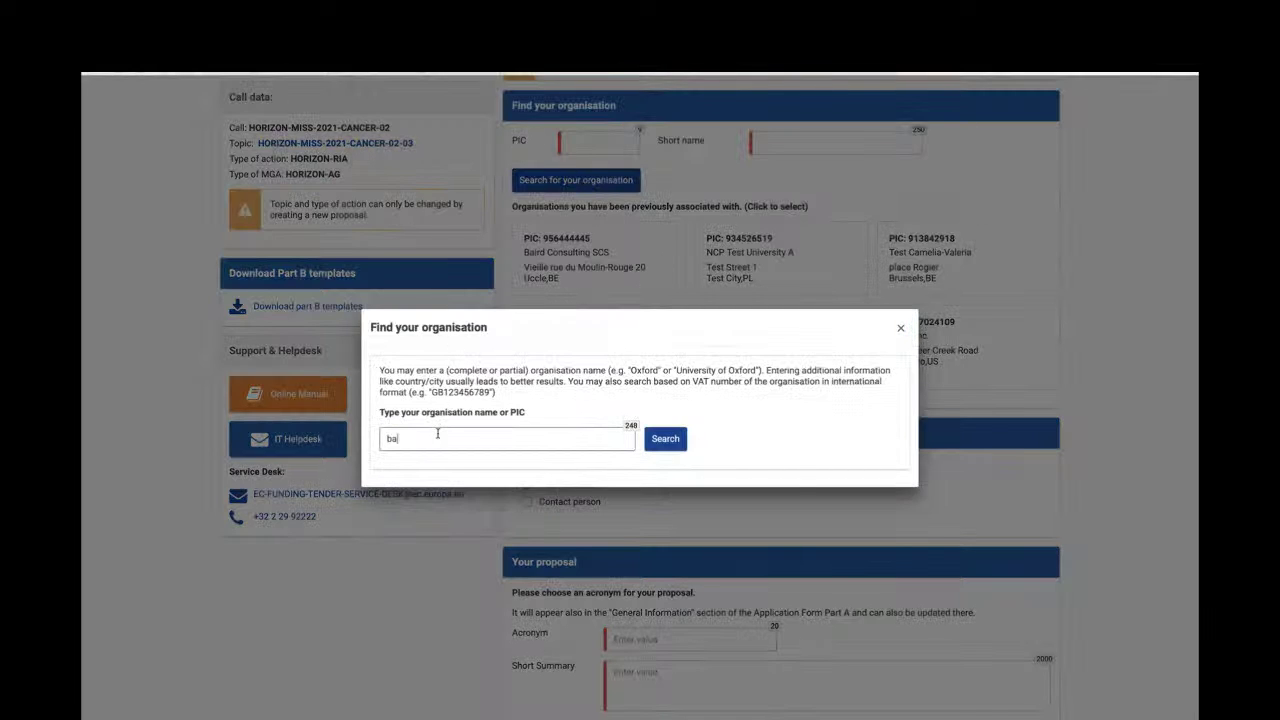
pyautogui.click(660, 440)
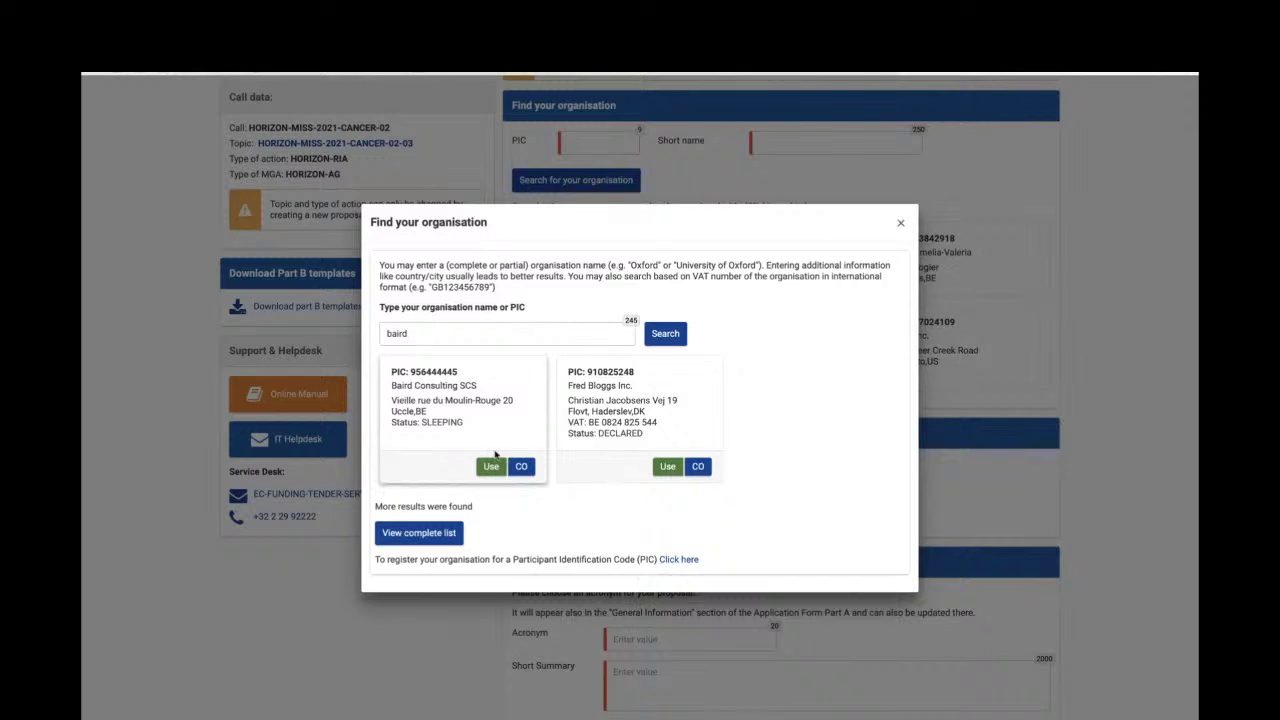
pyautogui.click(492, 468)
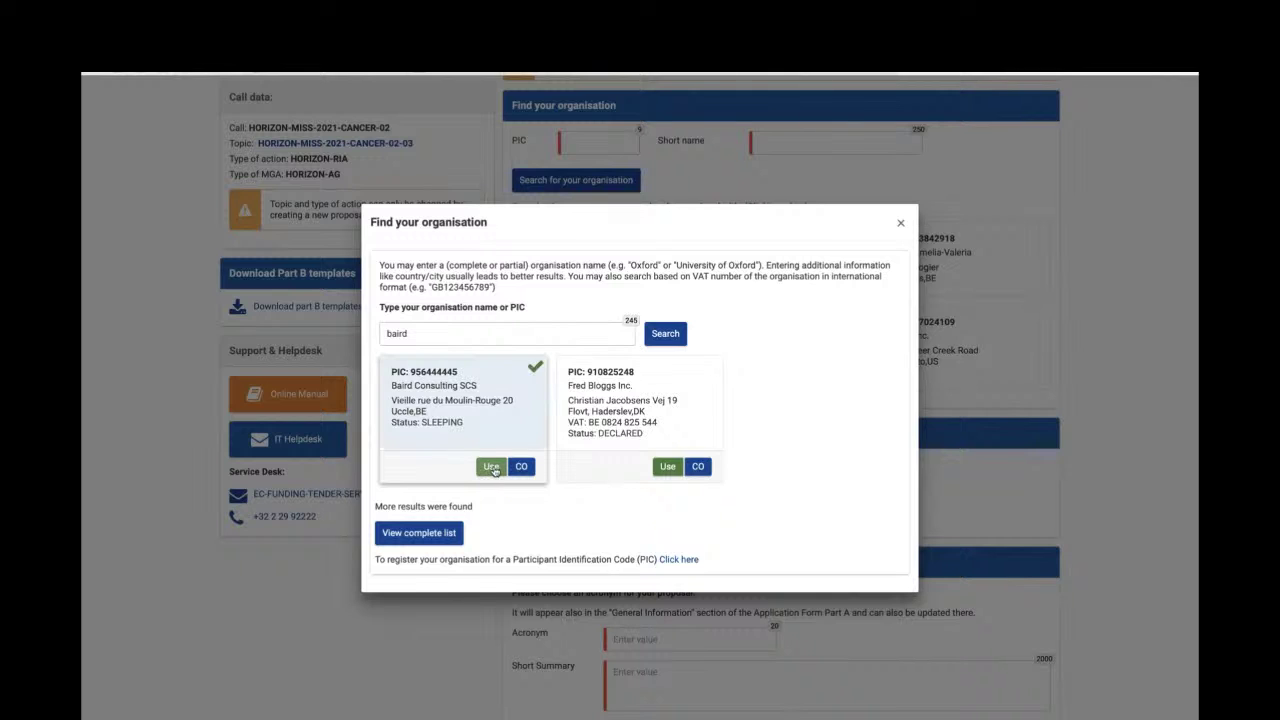
pyautogui.click(492, 468)
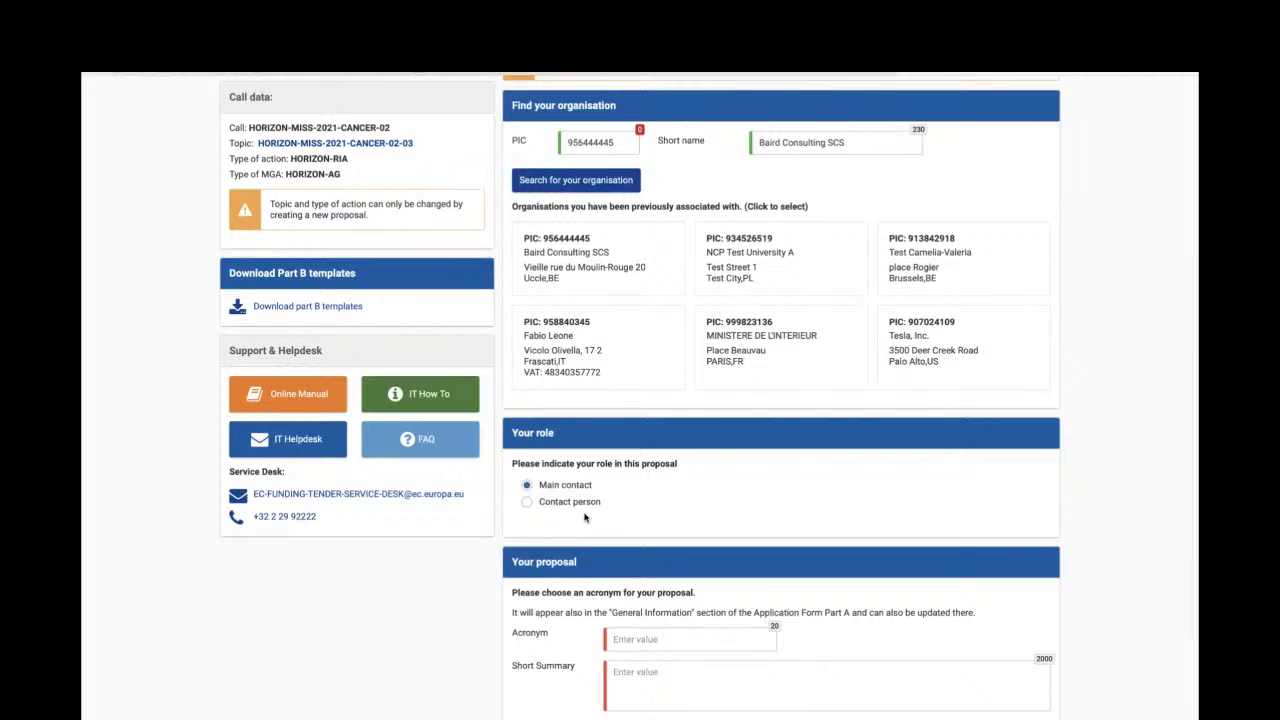
# - Enter acronym DABTEST and summary 'Short Summary', then save and go to the next step
pyautogui.scroll(-1, 585, 517)
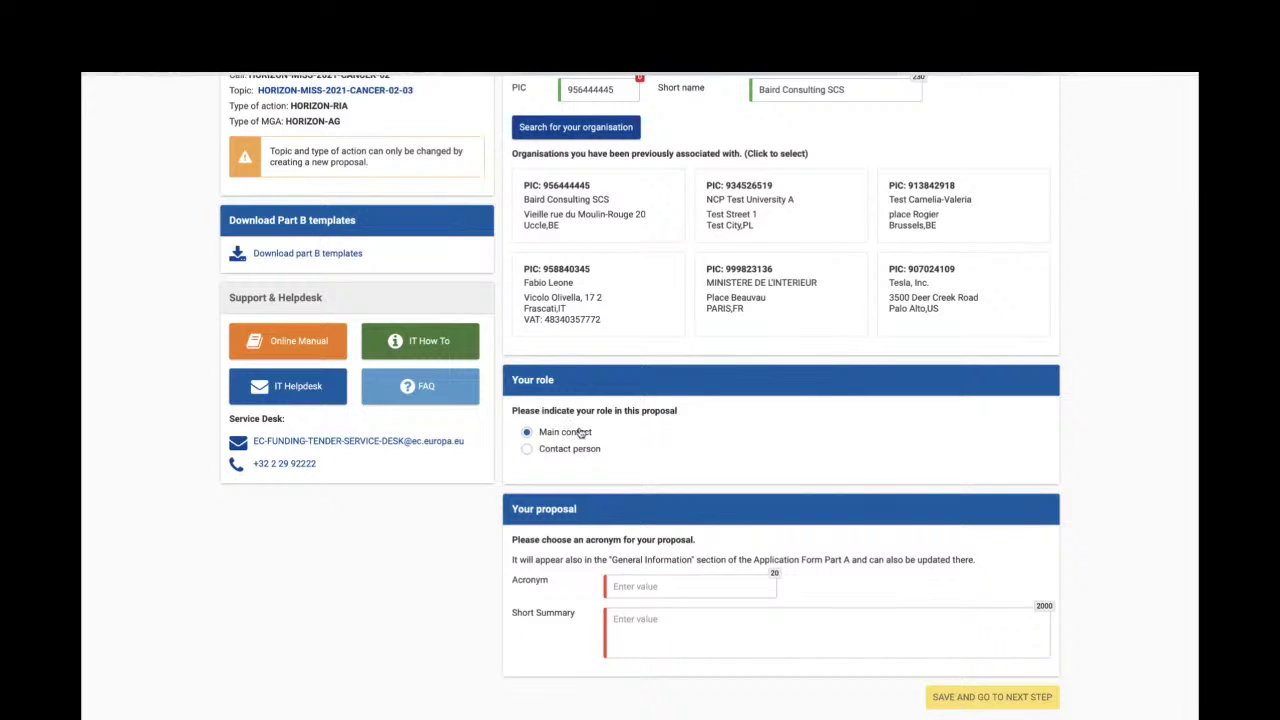
pyautogui.scroll(-1, 581, 433)
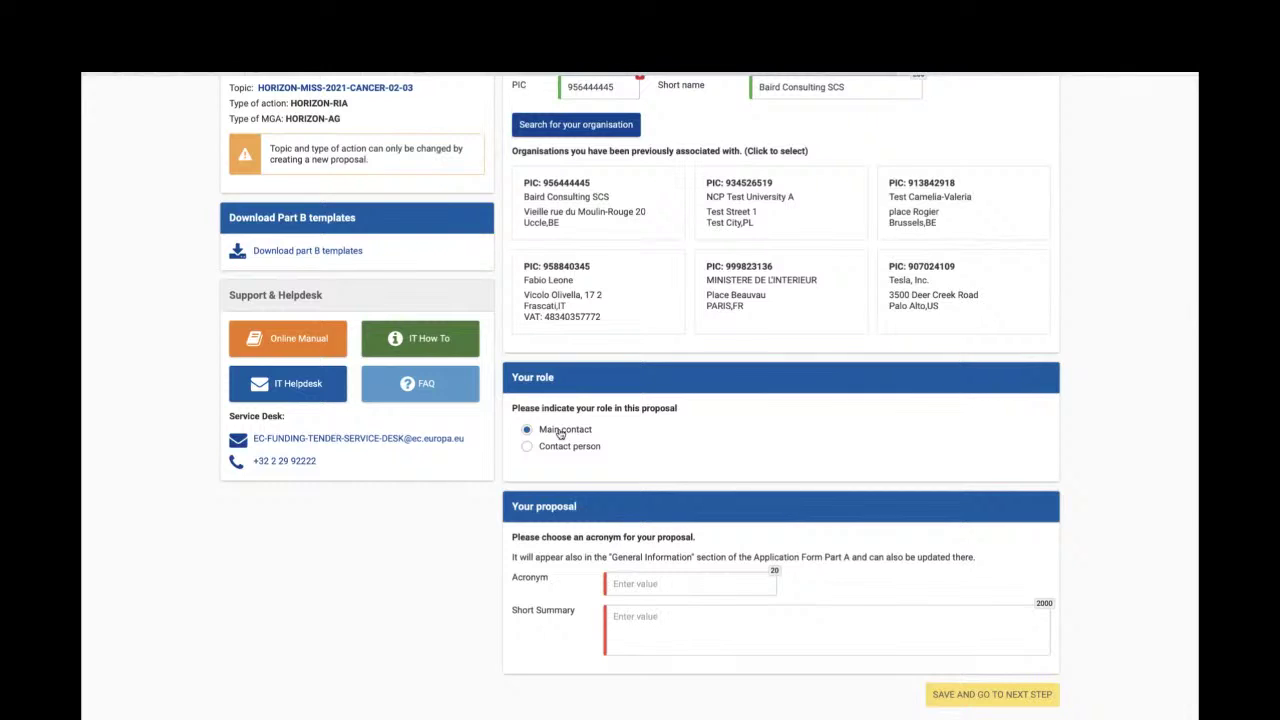
pyautogui.click(645, 587)
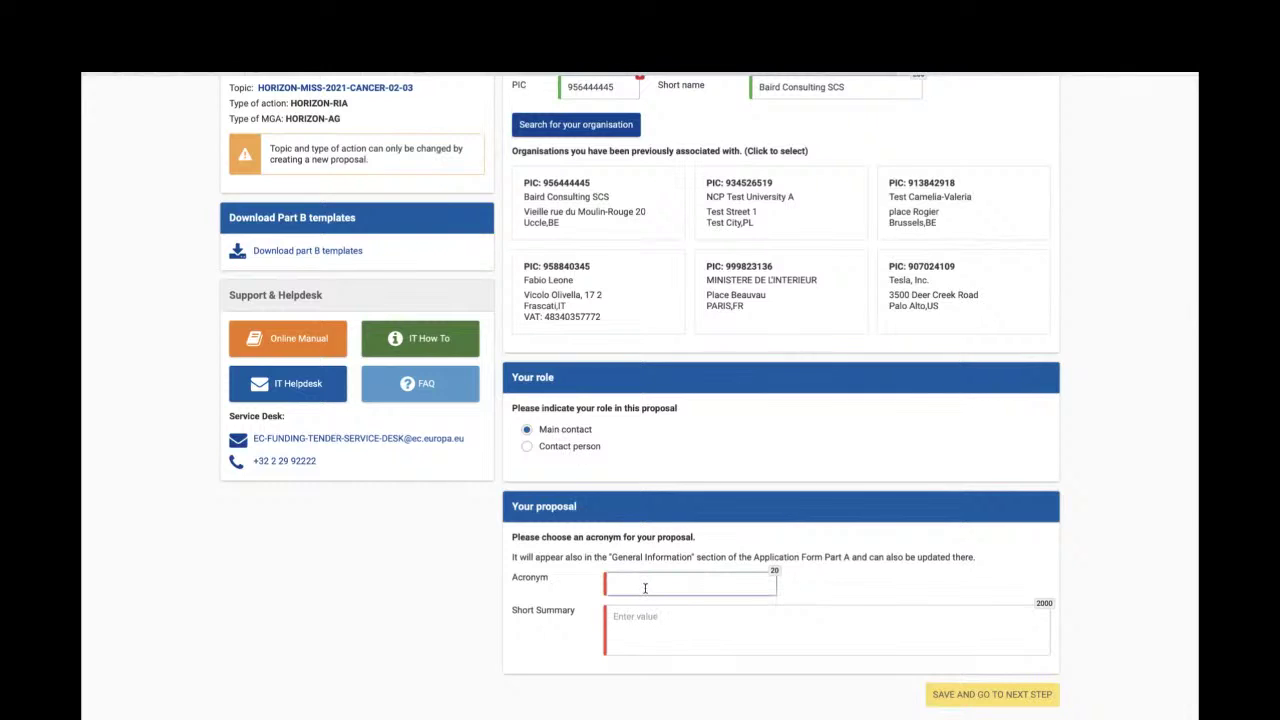
pyautogui.write('DABTEST')
pyautogui.click(645, 630)
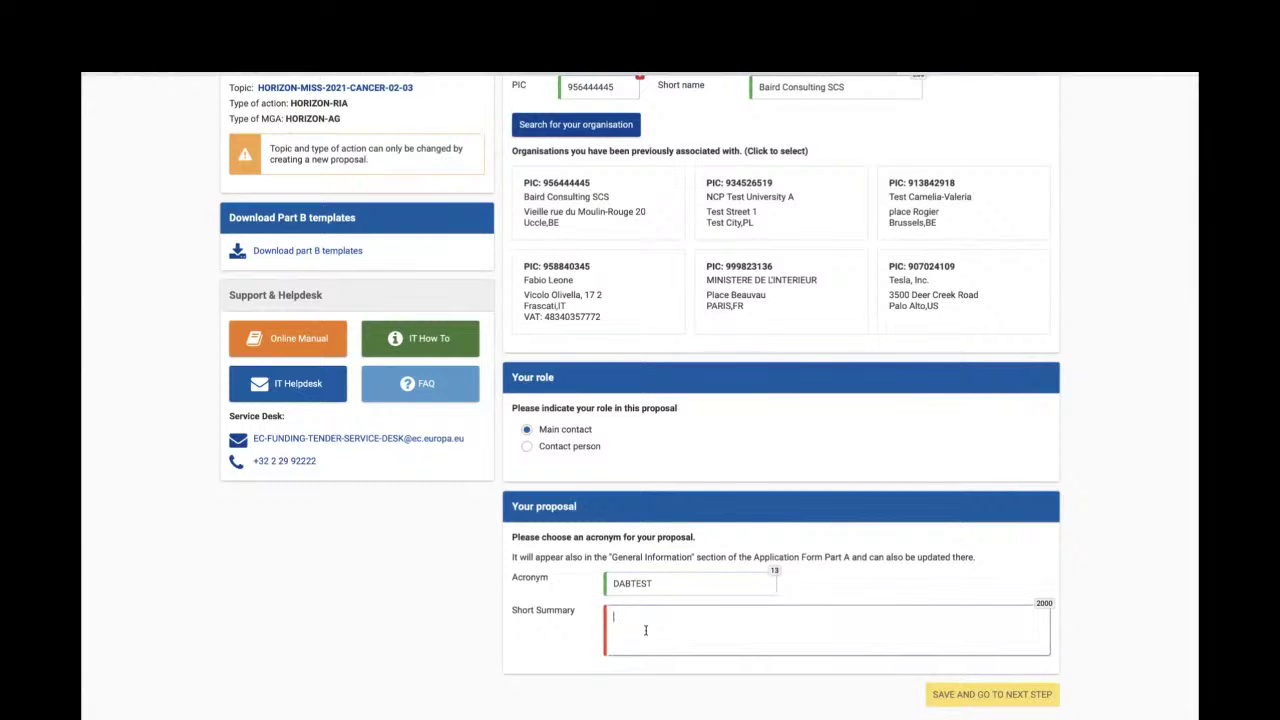
pyautogui.write('Short Summa')
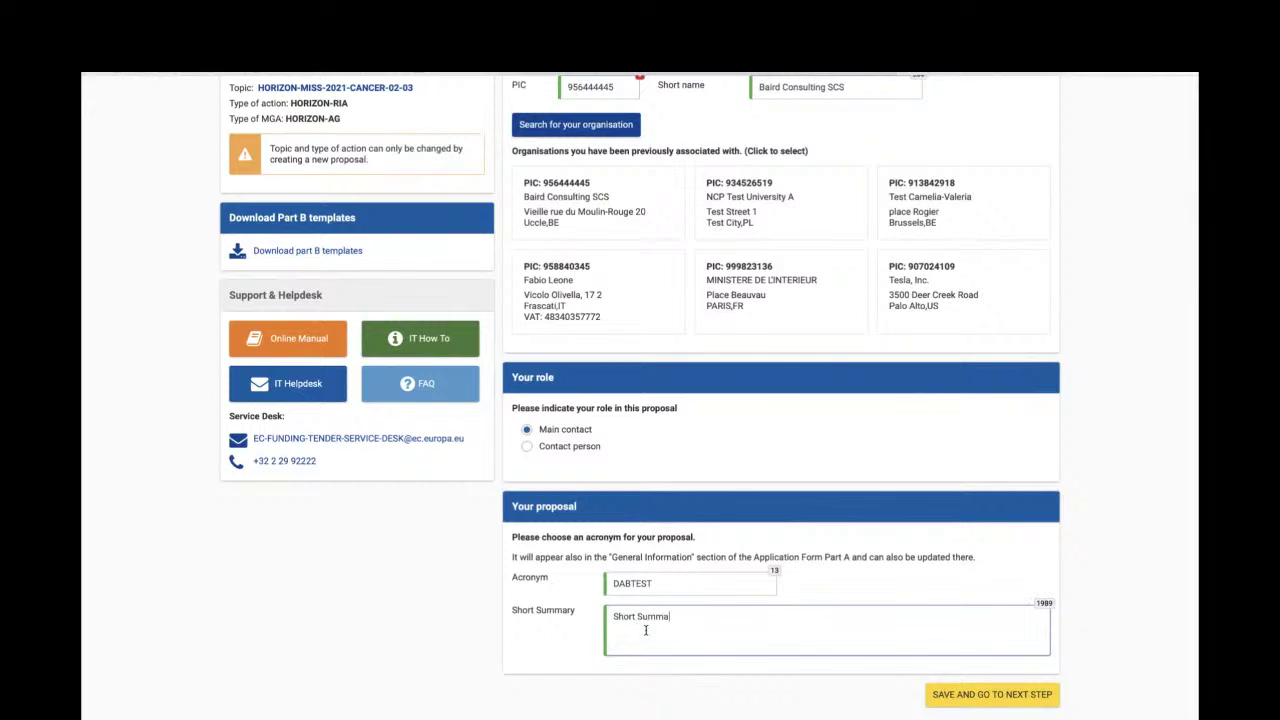
pyautogui.write('ry')
pyautogui.click(954, 694)
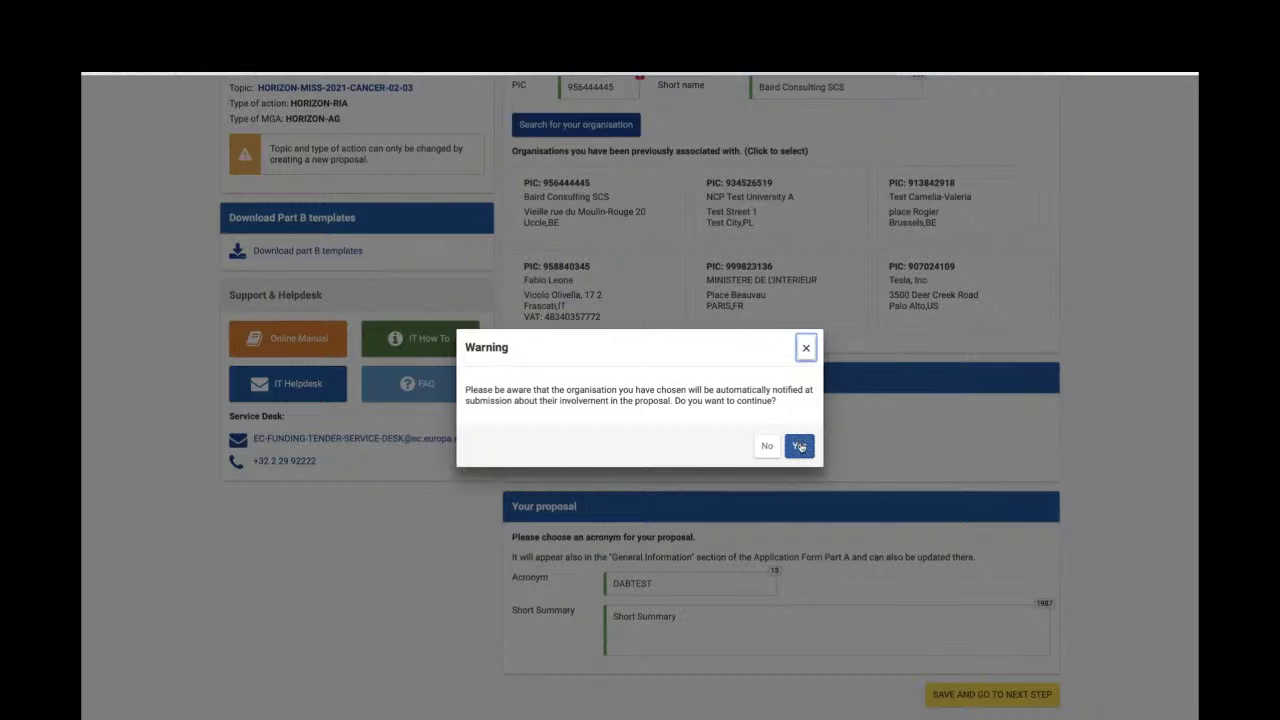
# - Accept the organisation notification warning and the submission Terms and Conditions
pyautogui.click(800, 447)
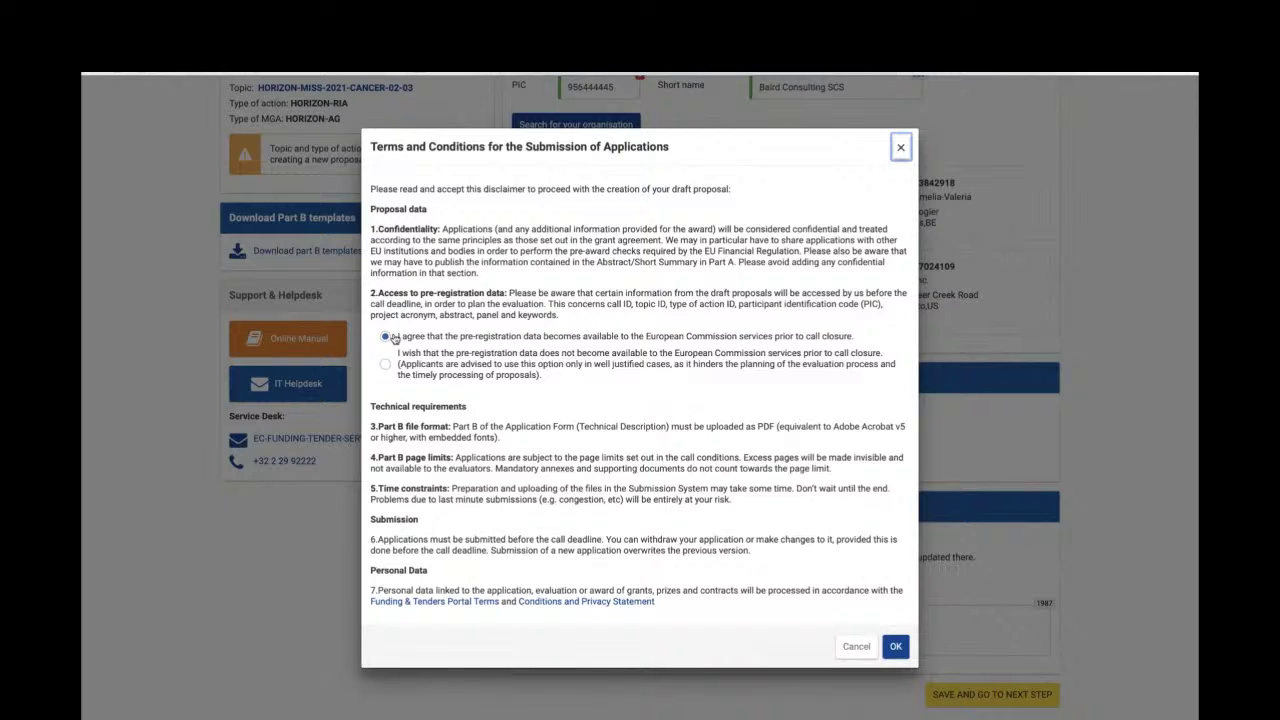
pyautogui.click(896, 648)
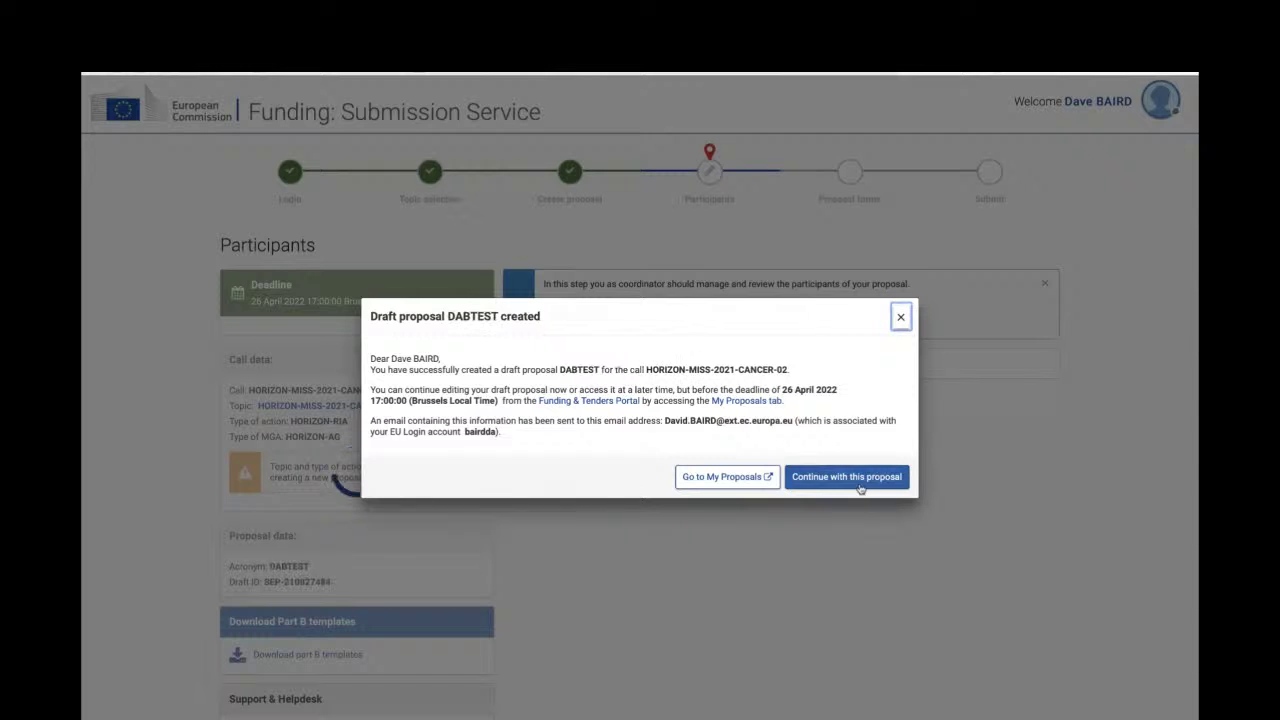
# - Continue with the new DABTEST draft and look over its Participants page
pyautogui.click(858, 486)
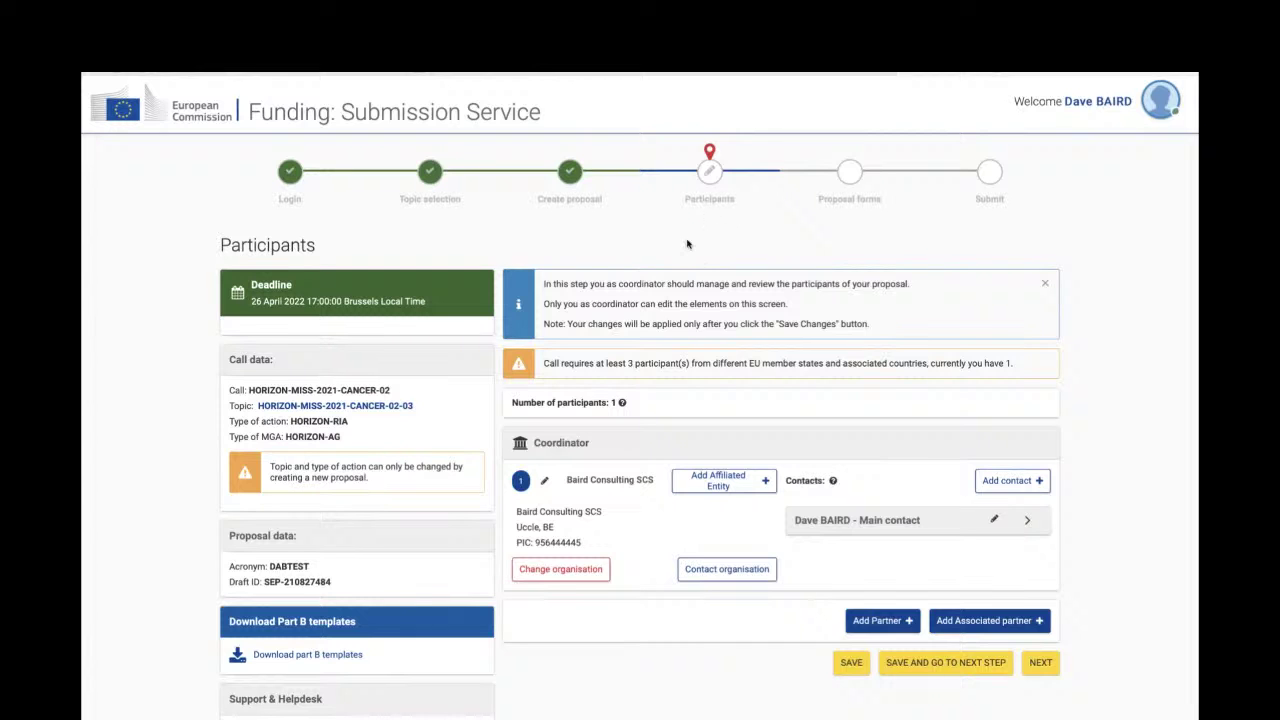
pyautogui.scroll(-2, 690, 232)
pyautogui.scroll(-1, 686, 238)
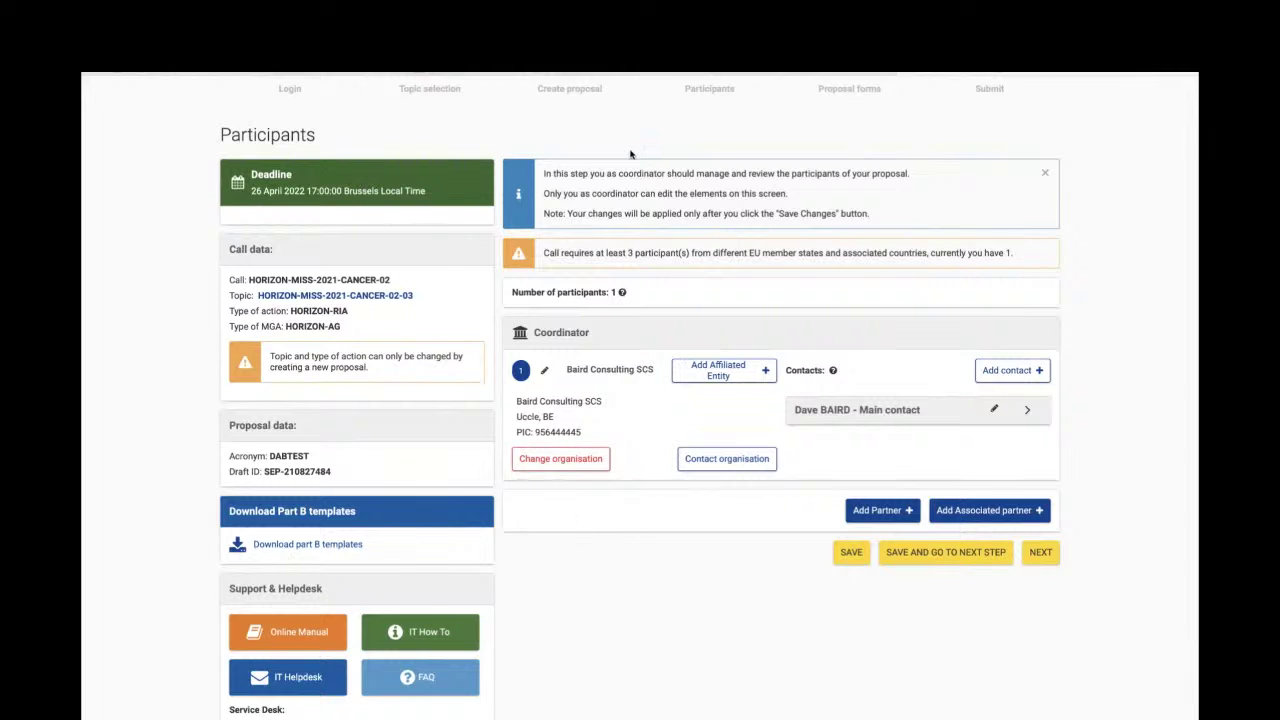
pyautogui.scroll(1, 630, 154)
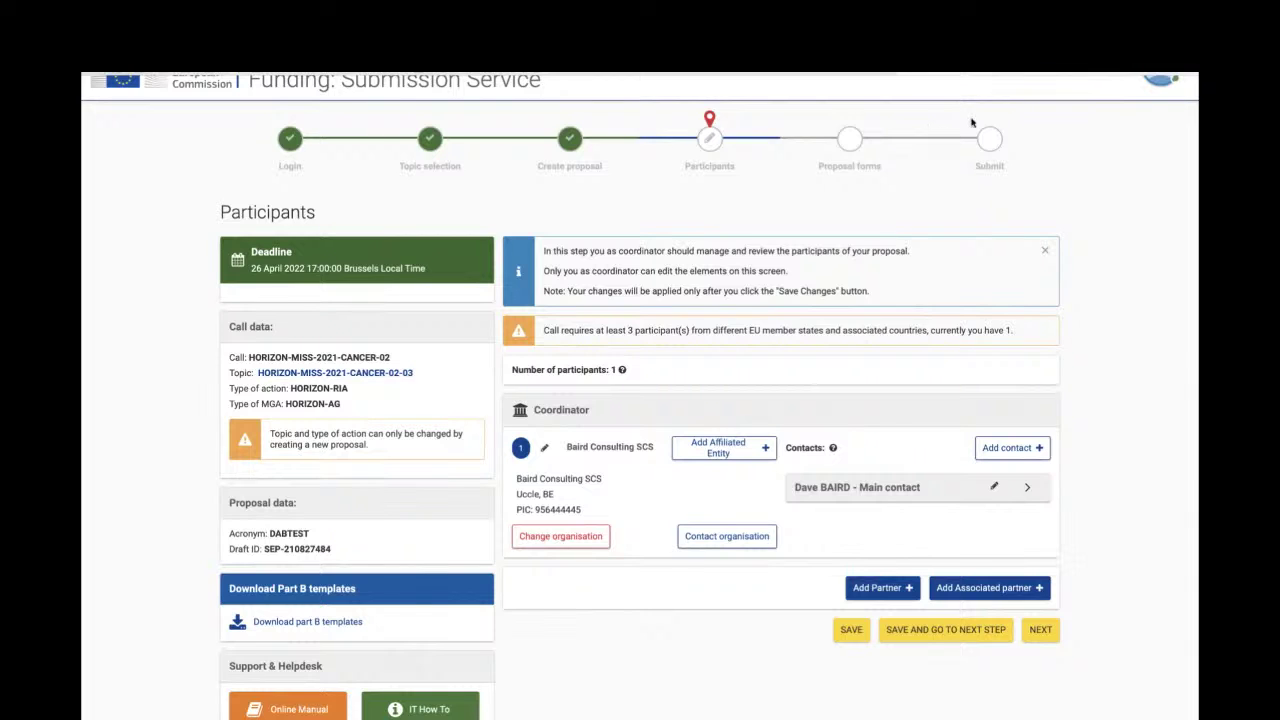
pyautogui.scroll(1, 930, 120)
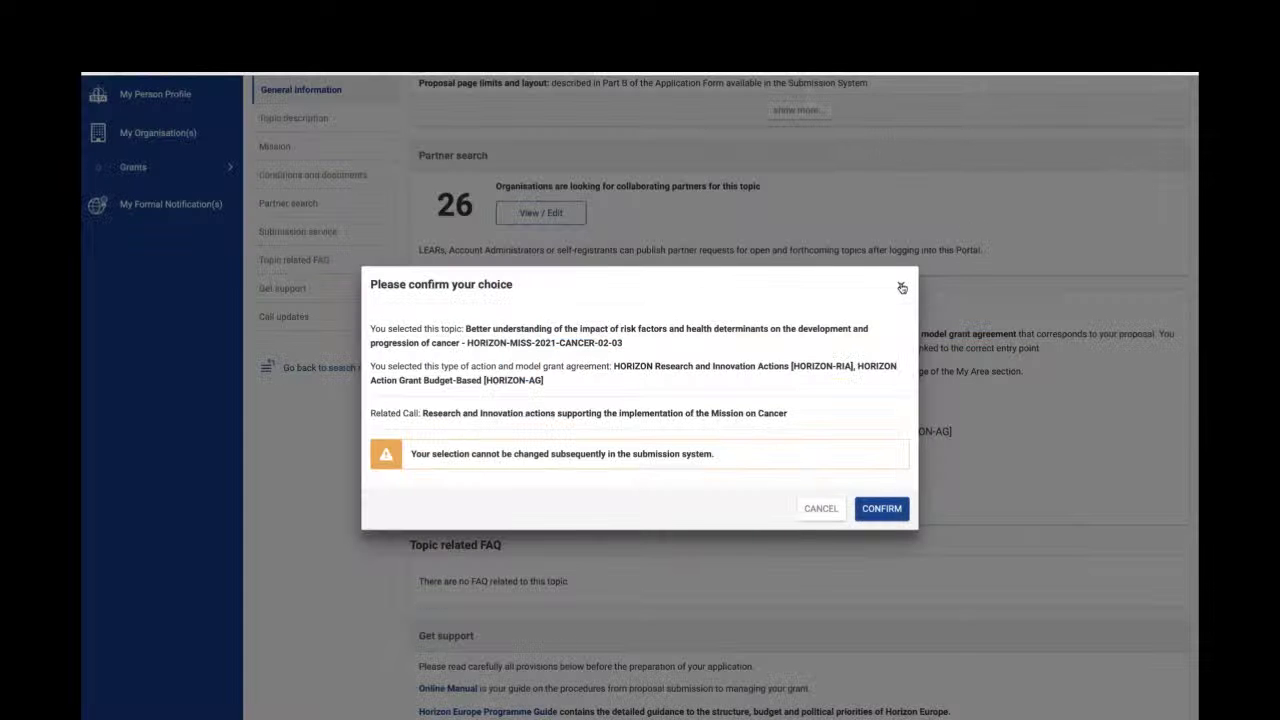
# - Dismiss the topic confirmation dialog and open Grants > My Proposal(s)
pyautogui.click(901, 288)
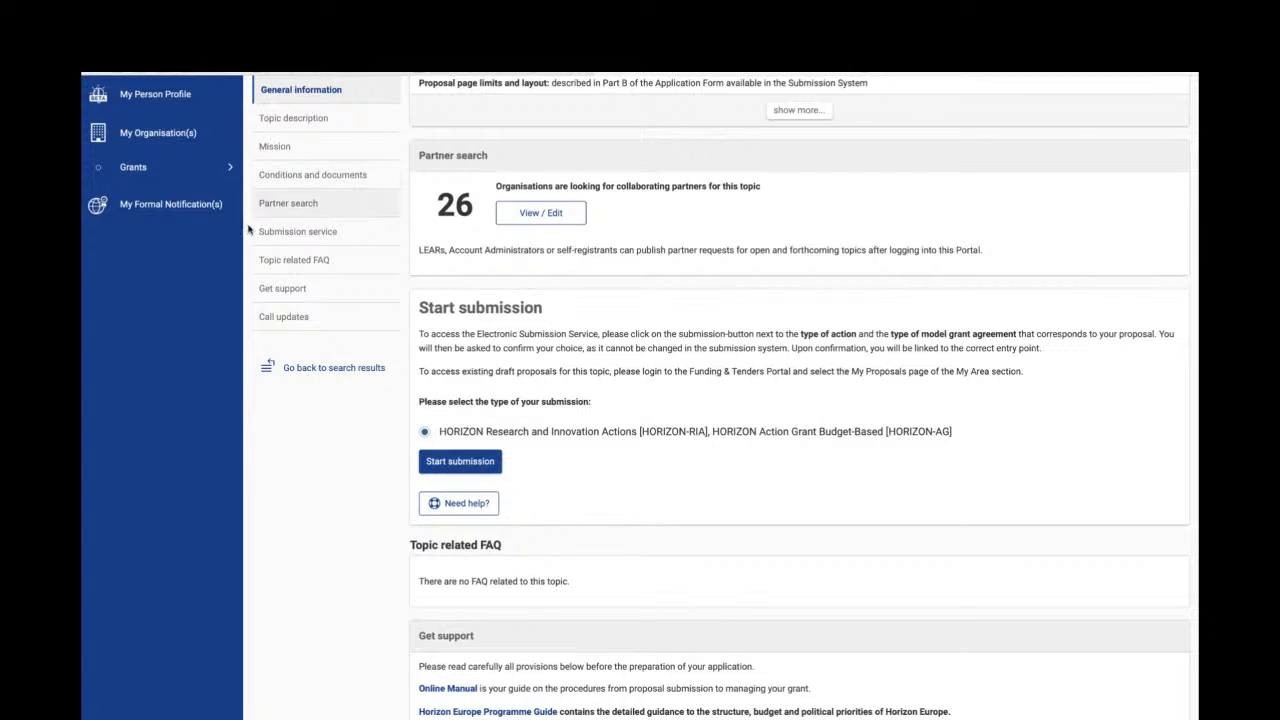
pyautogui.scroll(5, 188, 239)
pyautogui.scroll(3, 188, 239)
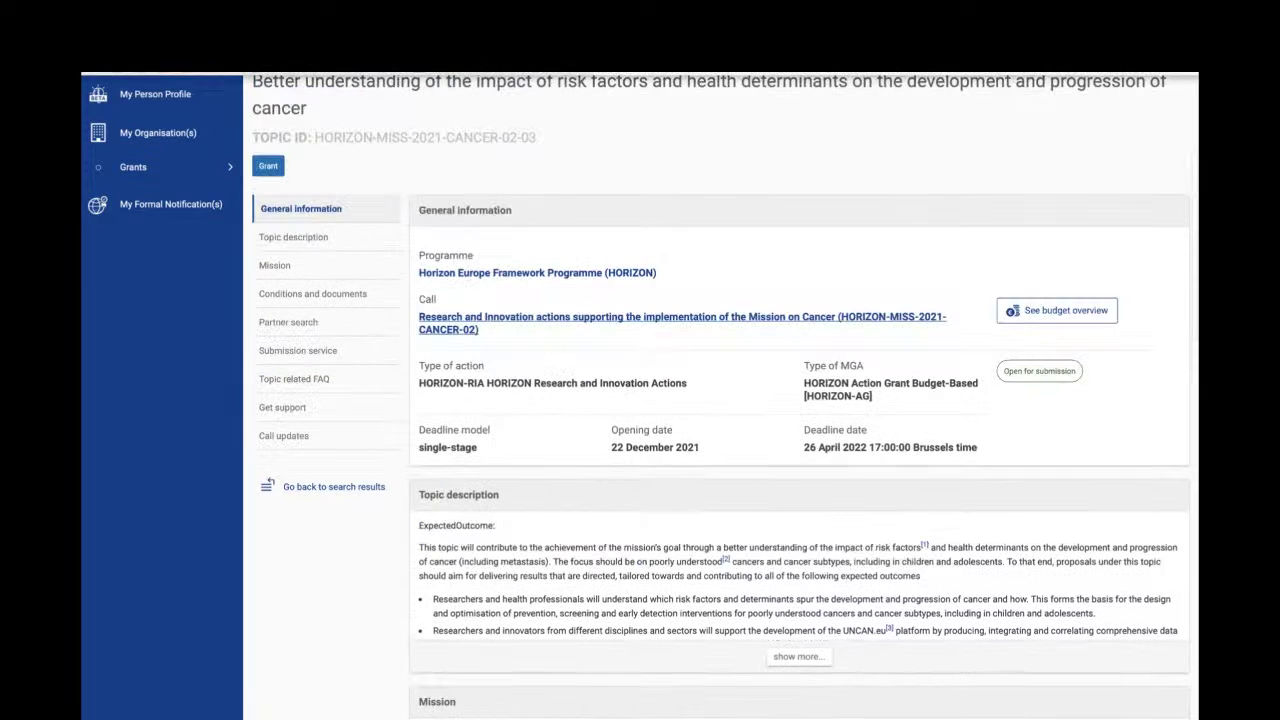
pyautogui.click(150, 206)
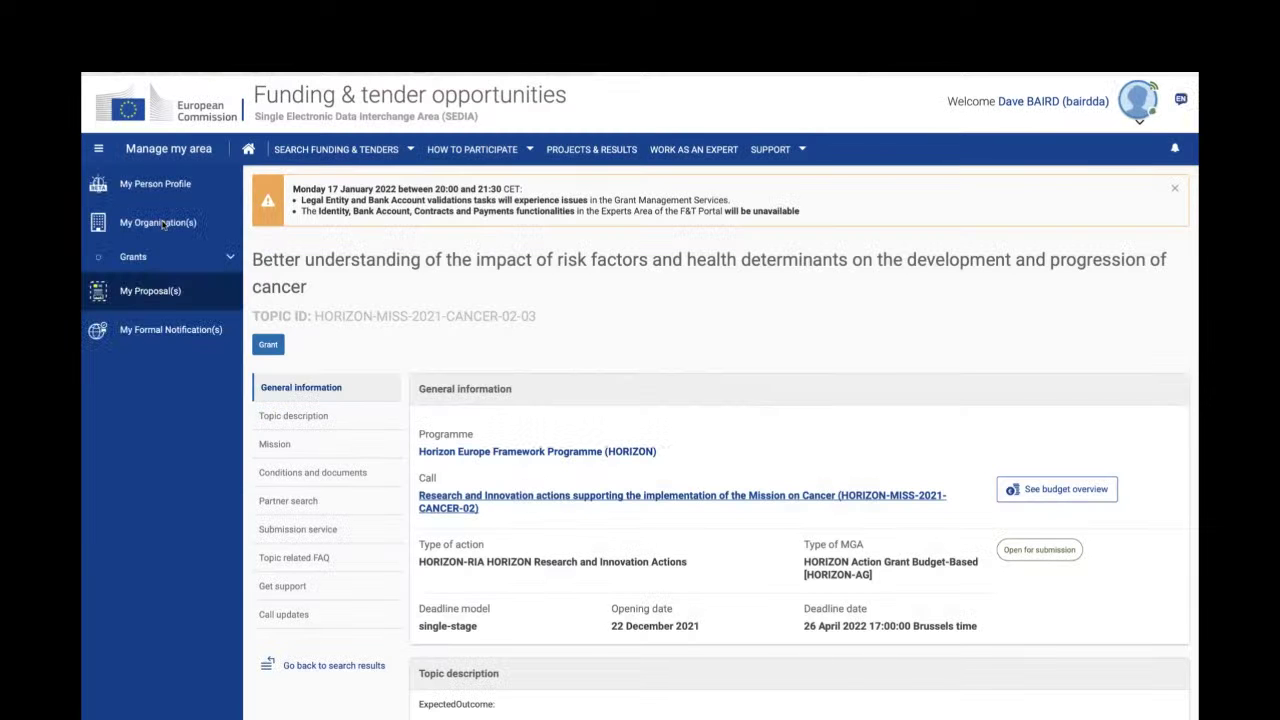
pyautogui.click(150, 291)
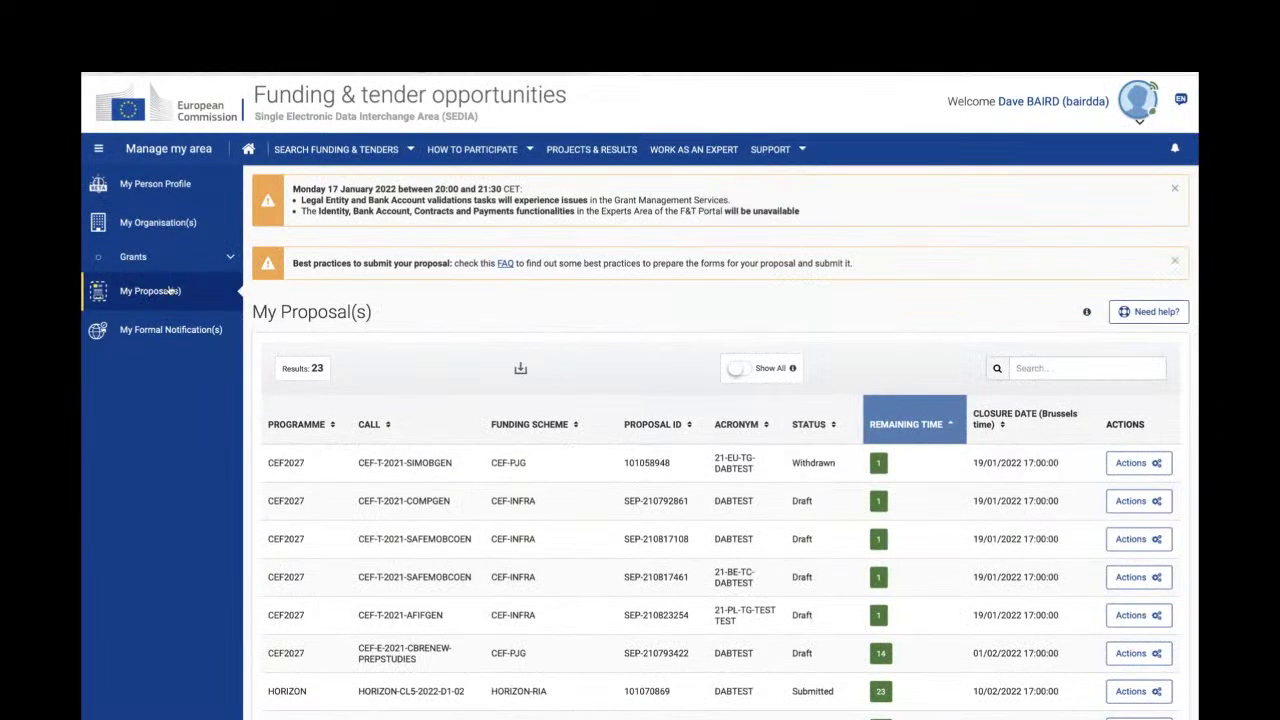
pyautogui.scroll(-2, 606, 457)
pyautogui.scroll(-1, 606, 457)
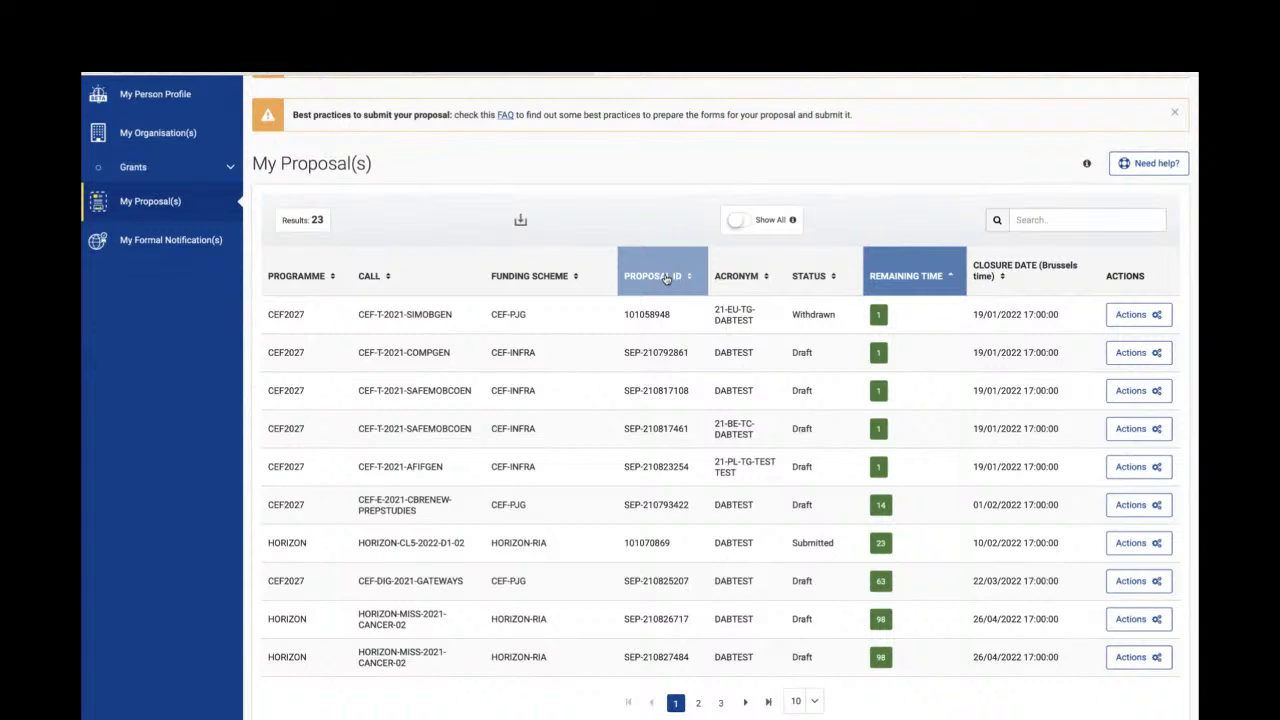
pyautogui.click(666, 279)
pyautogui.click(666, 279)
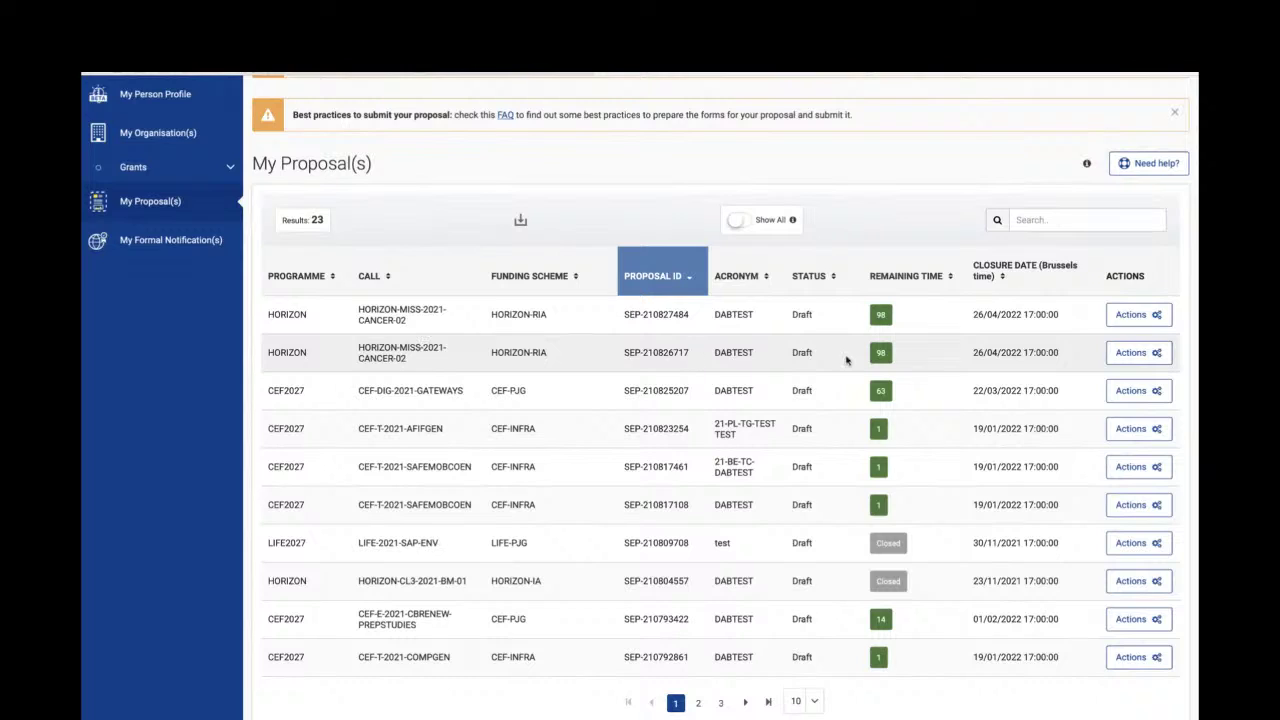
pyautogui.click(1120, 352)
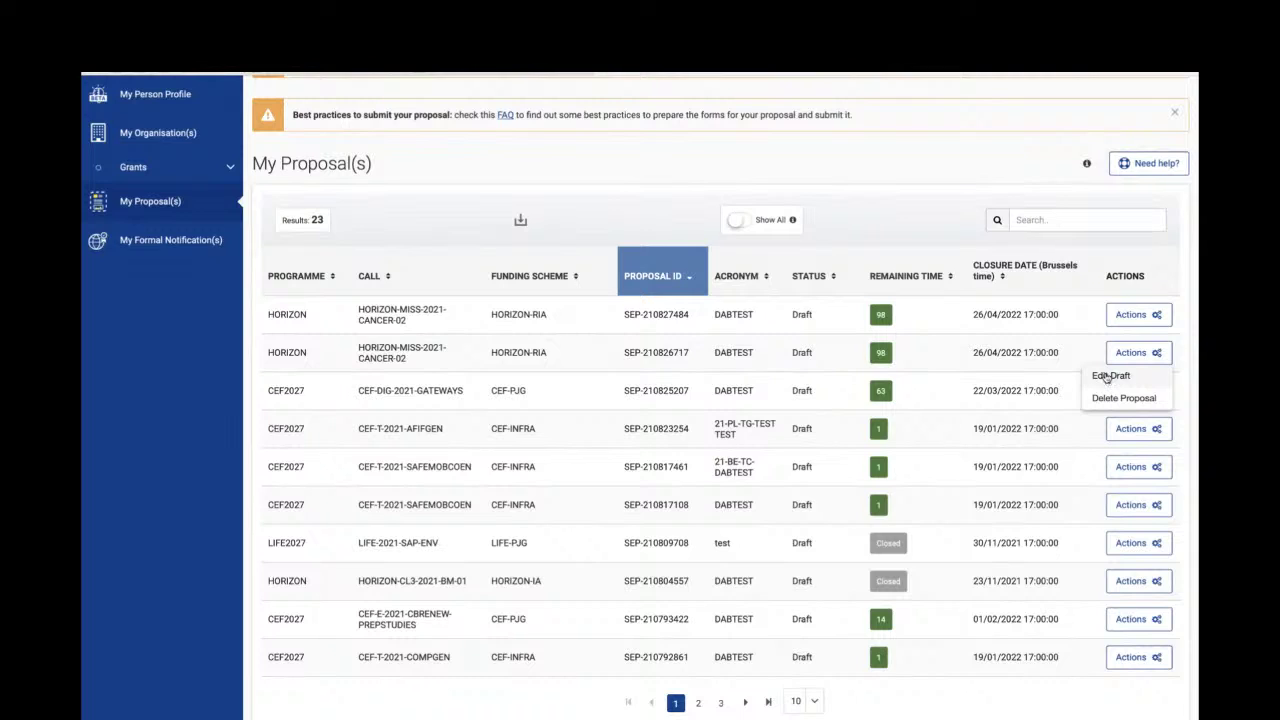
pyautogui.click(1108, 377)
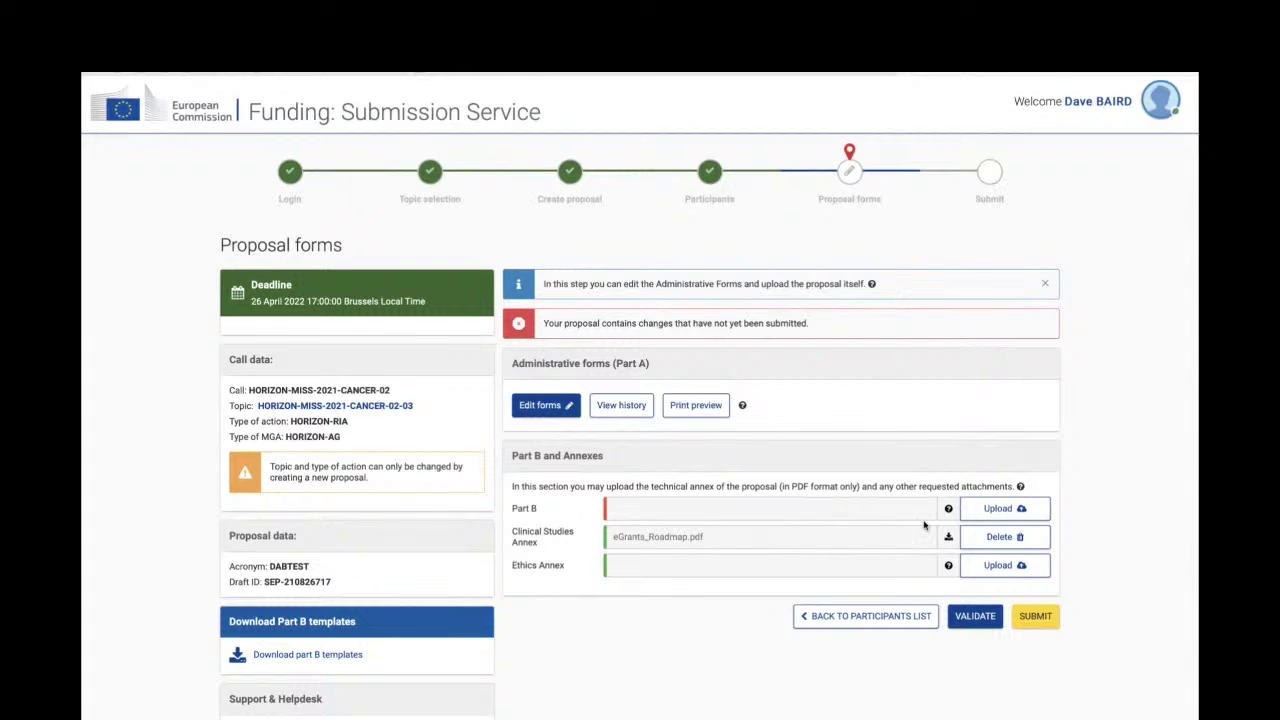
# - Go from the DABTEST Proposal forms back to its three-organisation participants list
pyautogui.click(860, 620)
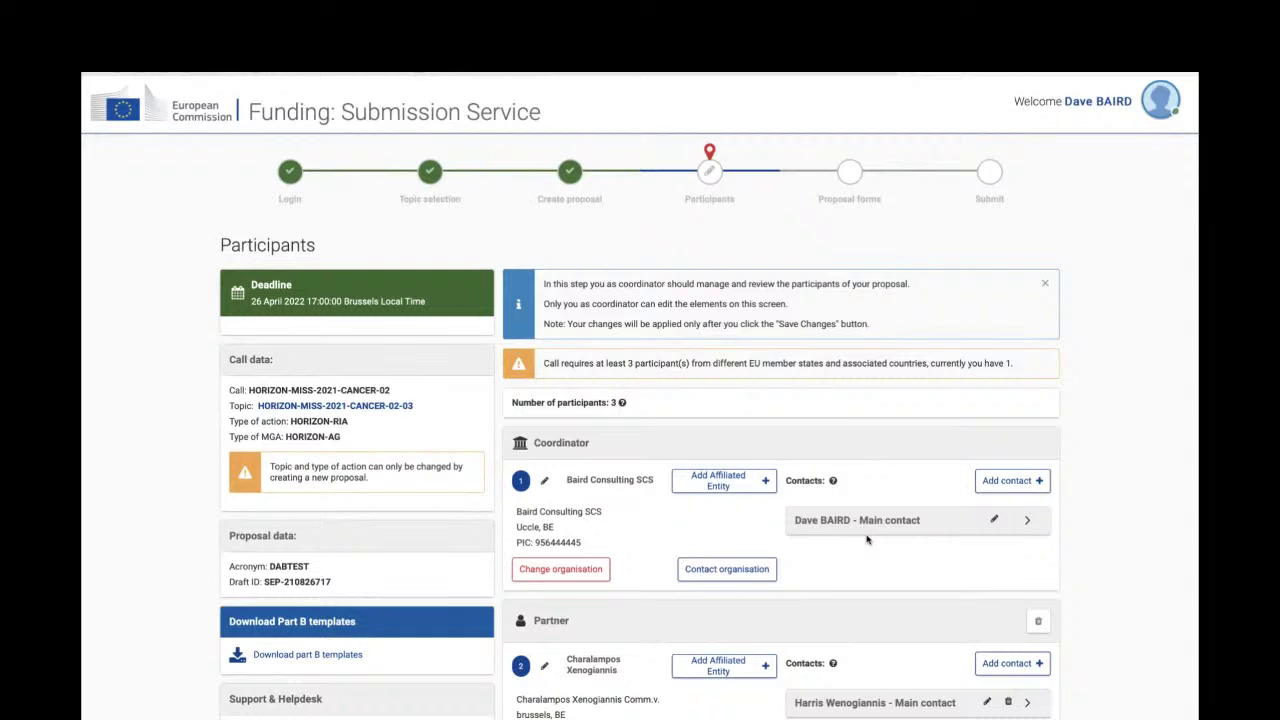
pyautogui.scroll(-3, 866, 540)
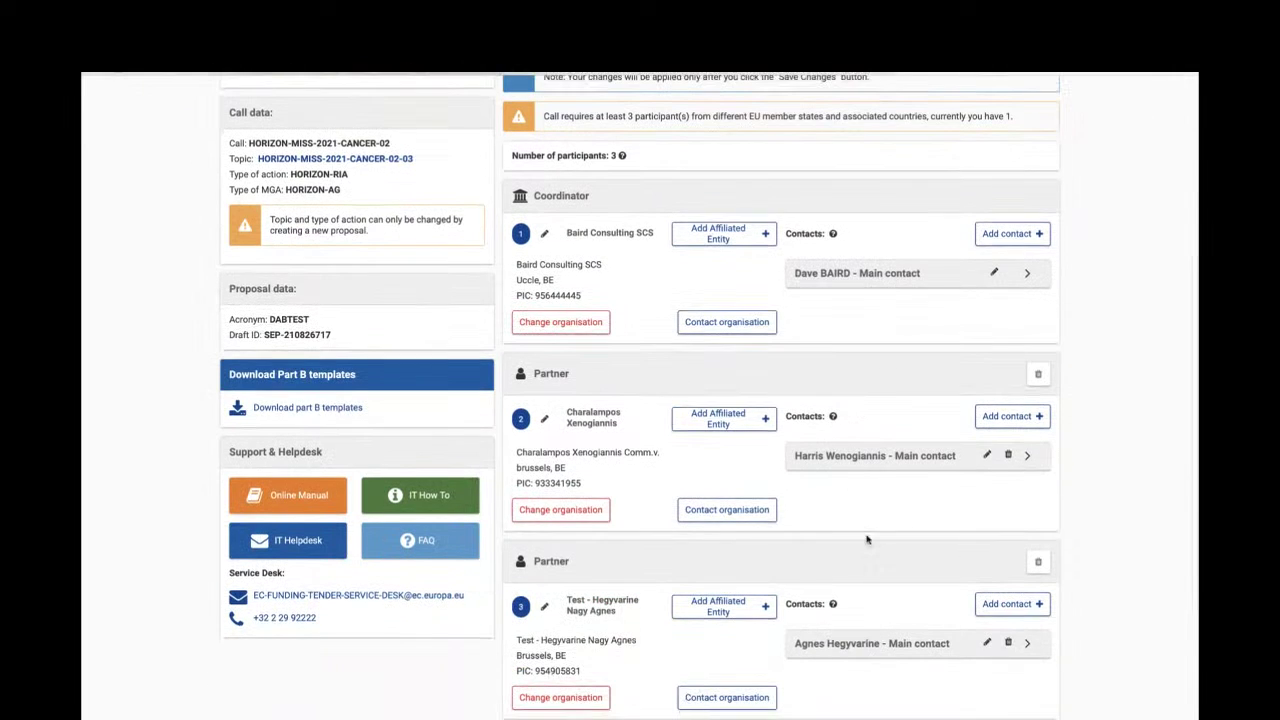
pyautogui.scroll(-1, 866, 540)
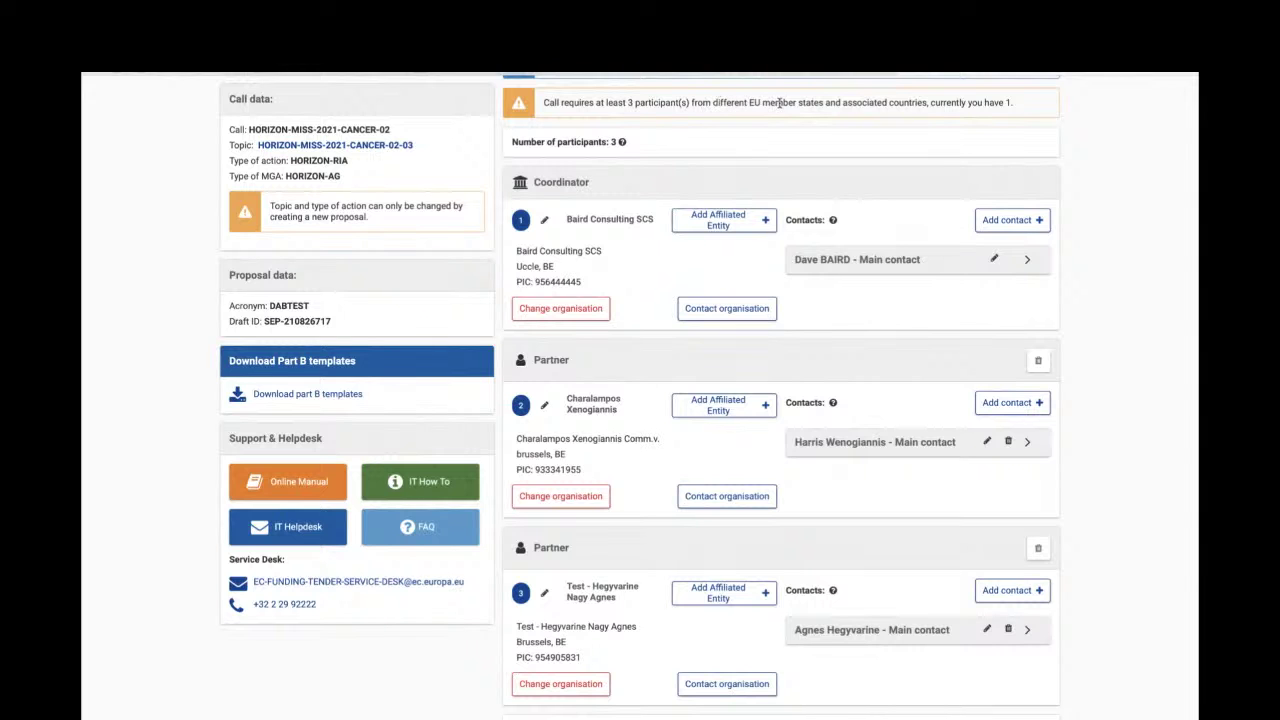
pyautogui.scroll(-2, 774, 340)
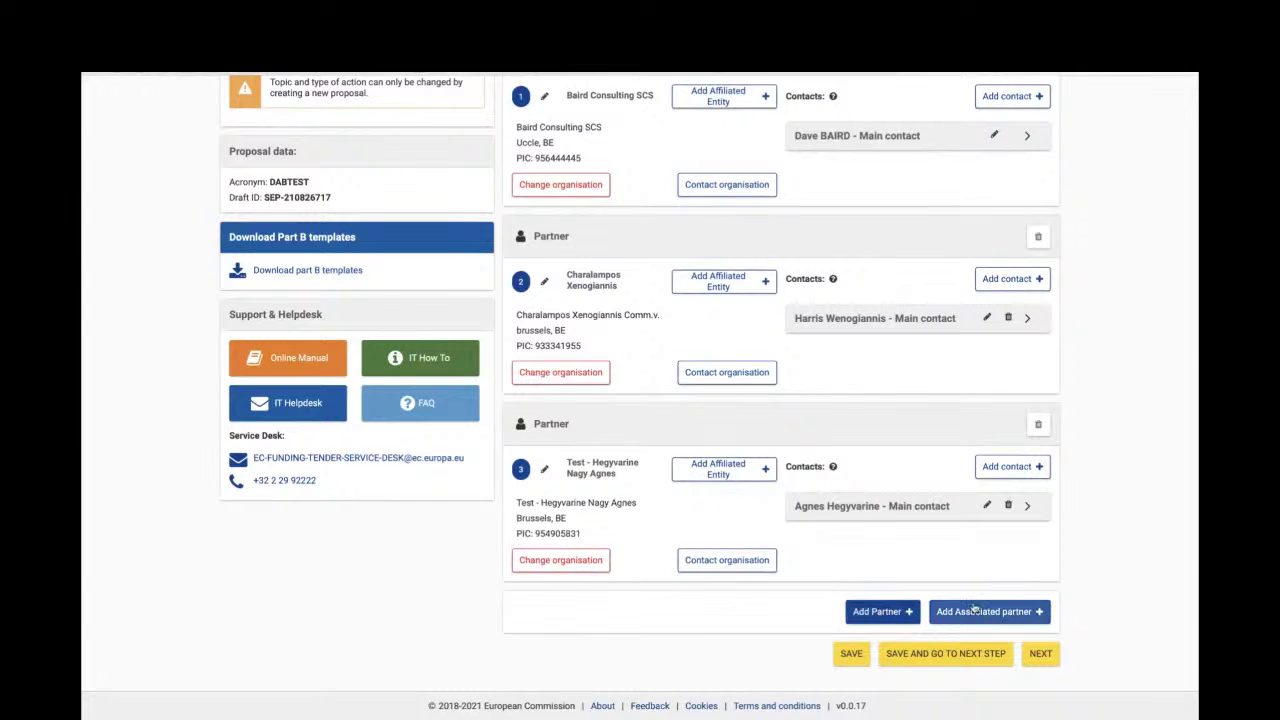
# - Add Gdansk organisation JANITOM as a new partner, correcting the mistyped 'janitor' search
pyautogui.click(882, 614)
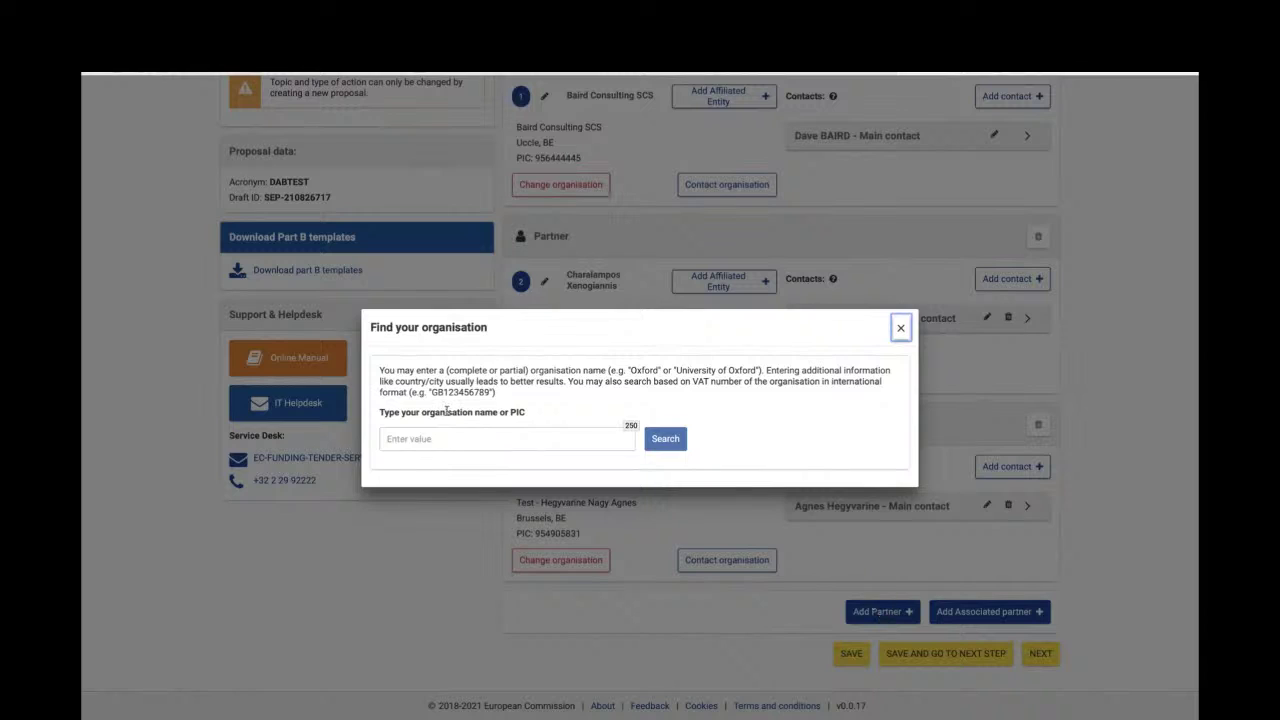
pyautogui.click(440, 438)
pyautogui.write('janitom')
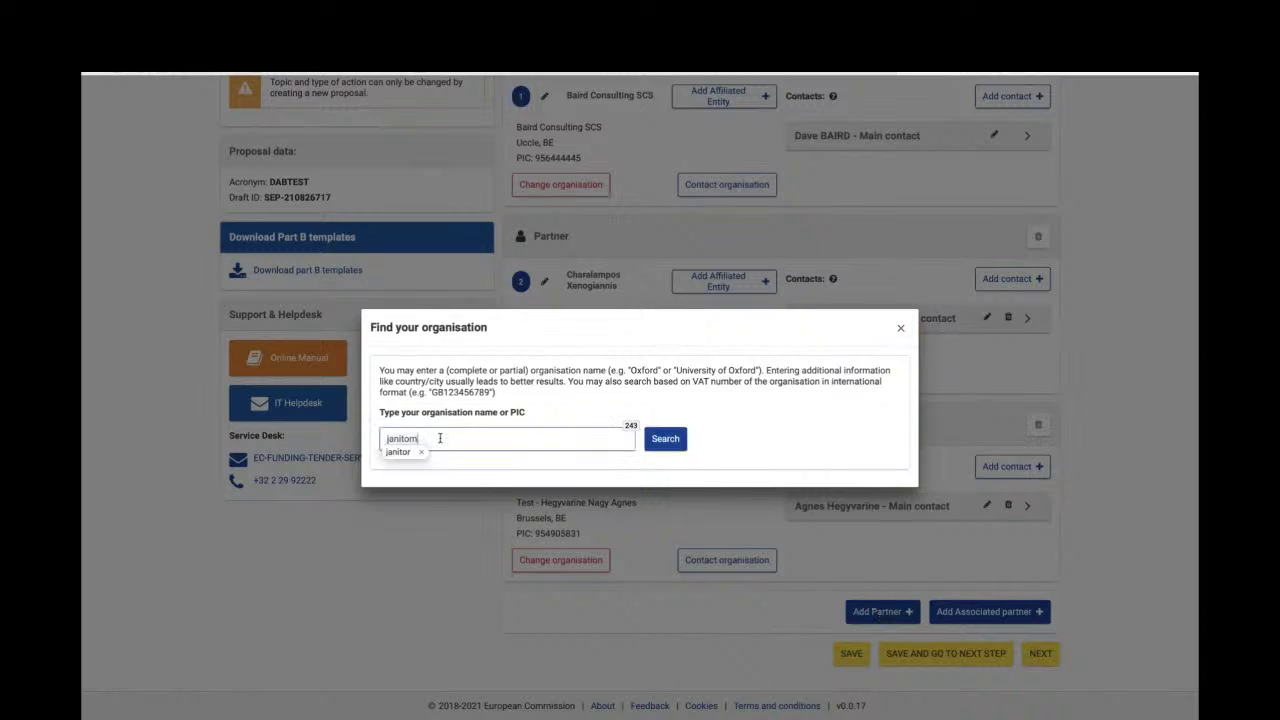
pyautogui.press('BackSpace')
pyautogui.write('r')
pyautogui.click(665, 440)
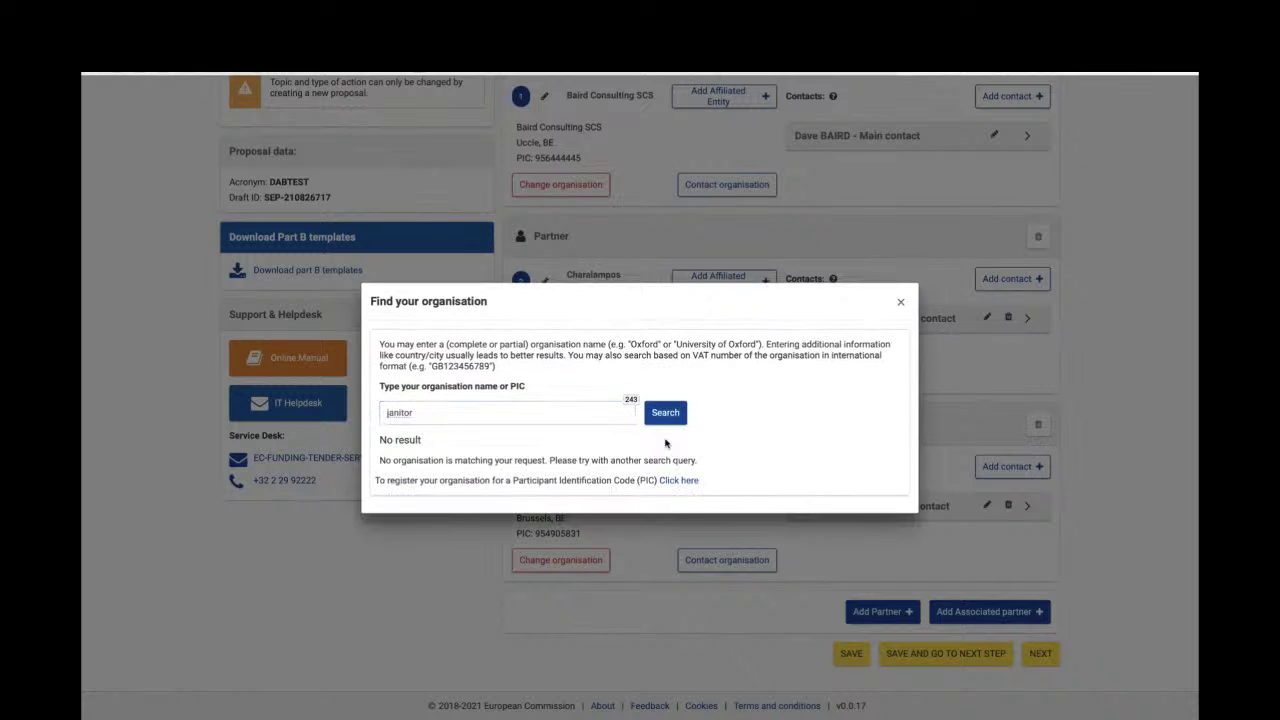
pyautogui.click(502, 416)
pyautogui.press('BackSpace')
pyautogui.write('m')
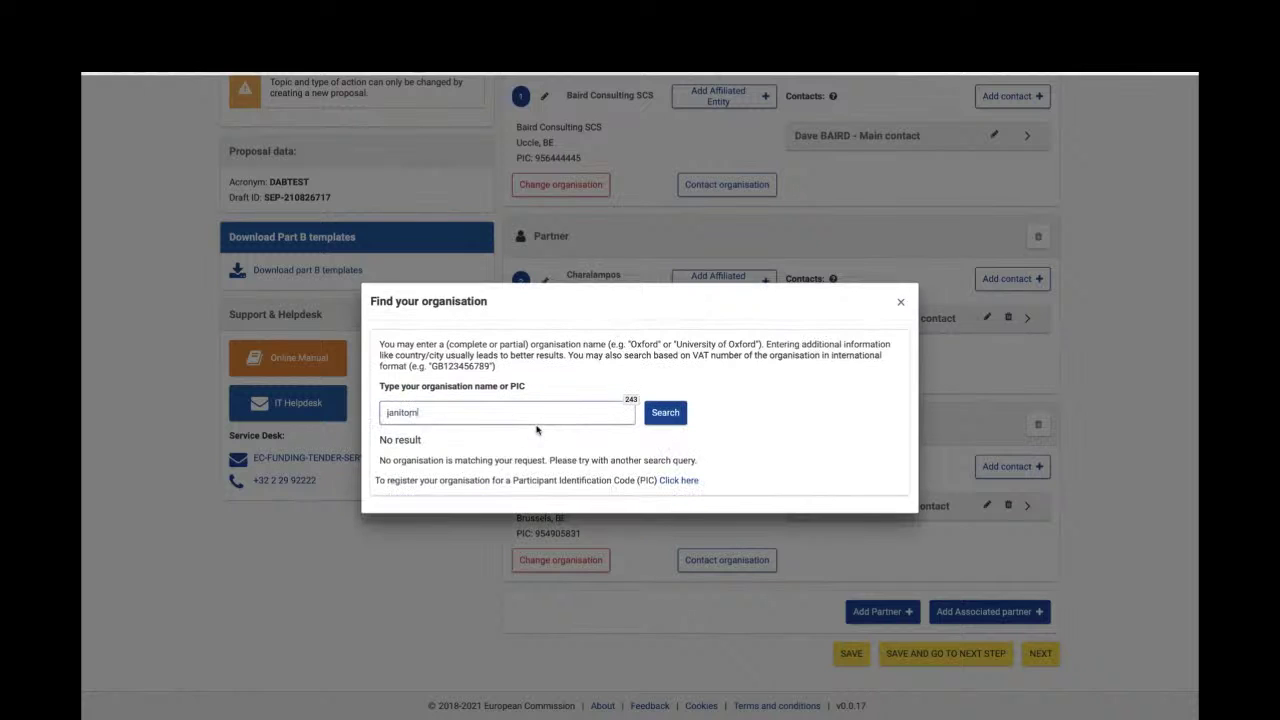
pyautogui.click(665, 414)
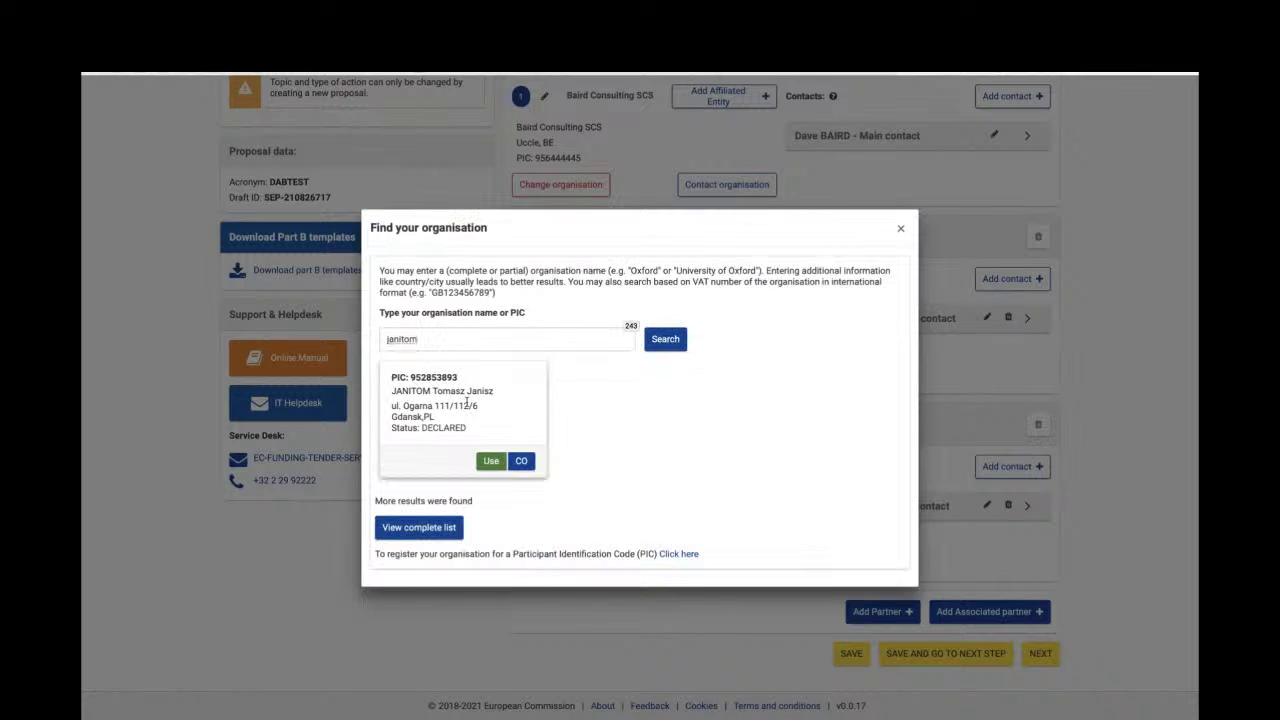
pyautogui.click(491, 461)
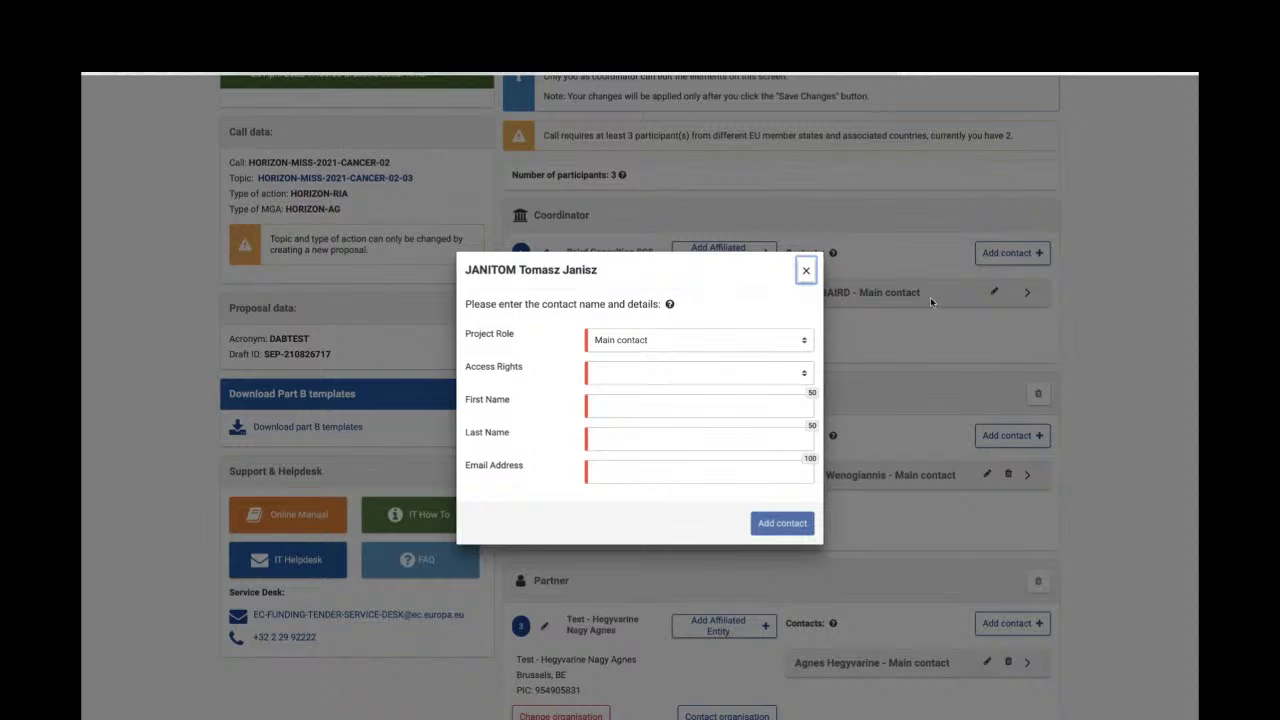
pyautogui.click(746, 344)
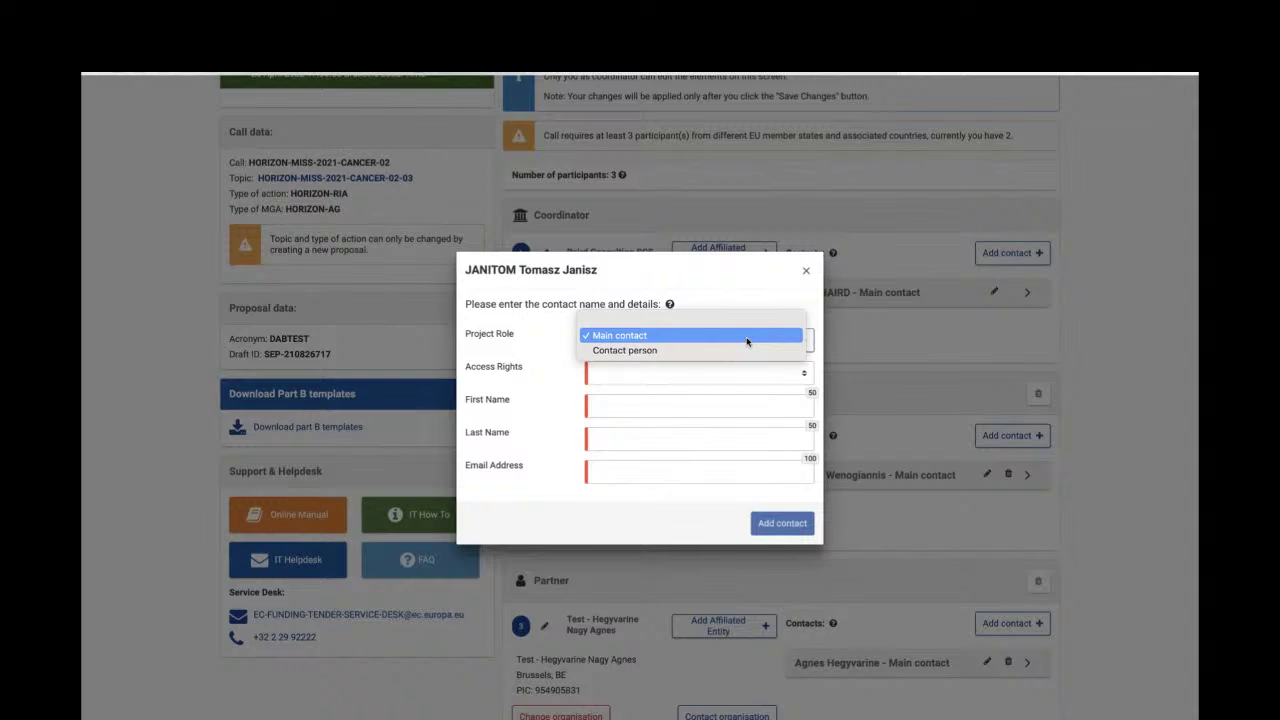
pyautogui.click(746, 338)
pyautogui.click(697, 370)
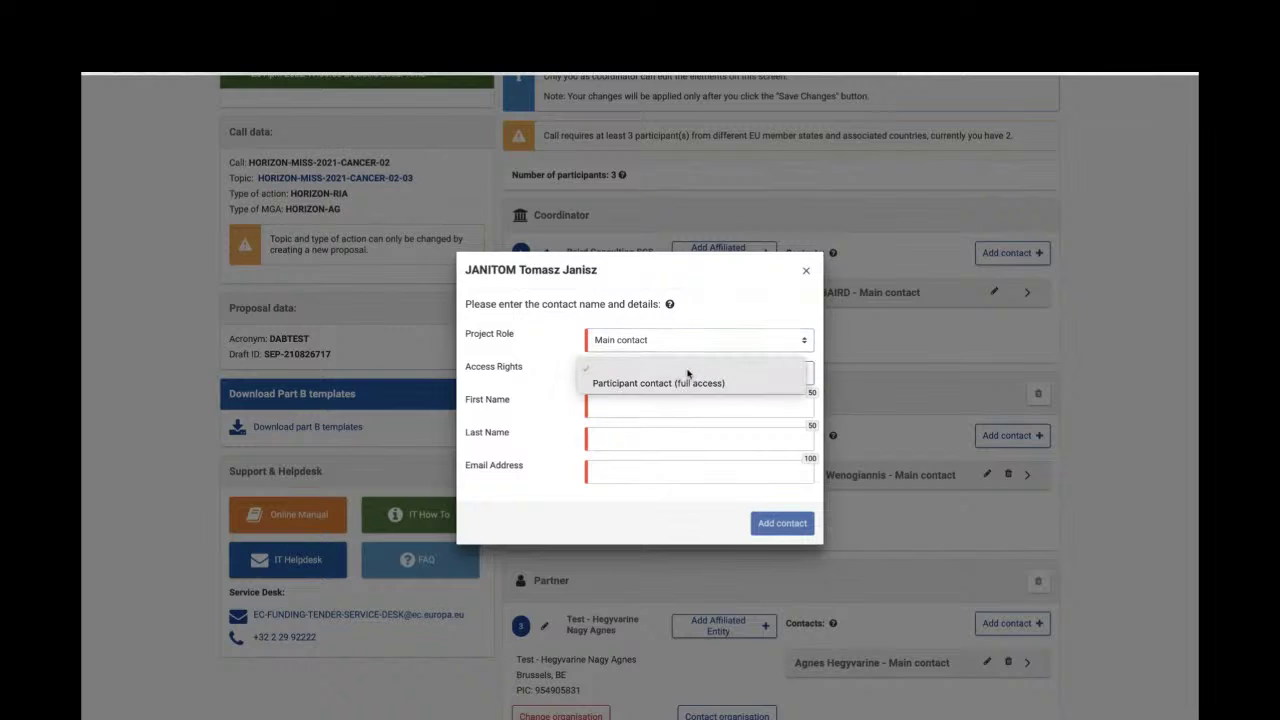
pyautogui.click(678, 381)
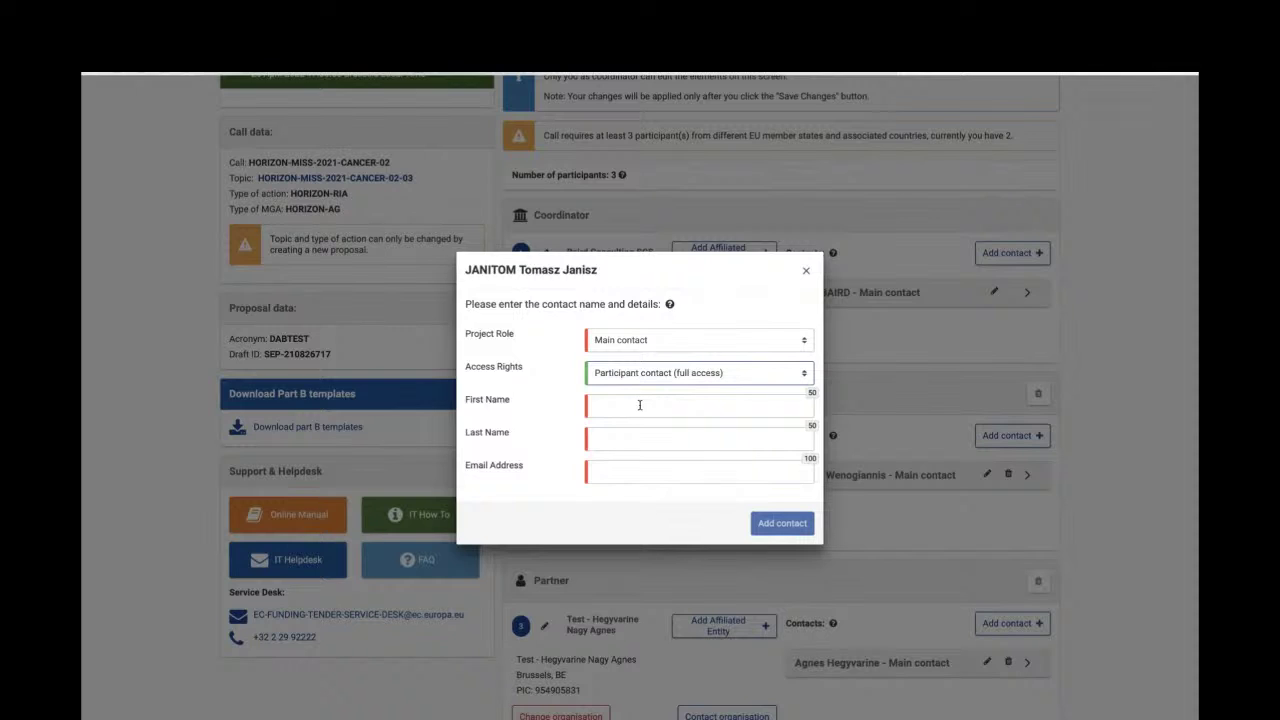
# - Enter the contact's first name, last name and e-mail, then try adding the contact
pyautogui.click(639, 405)
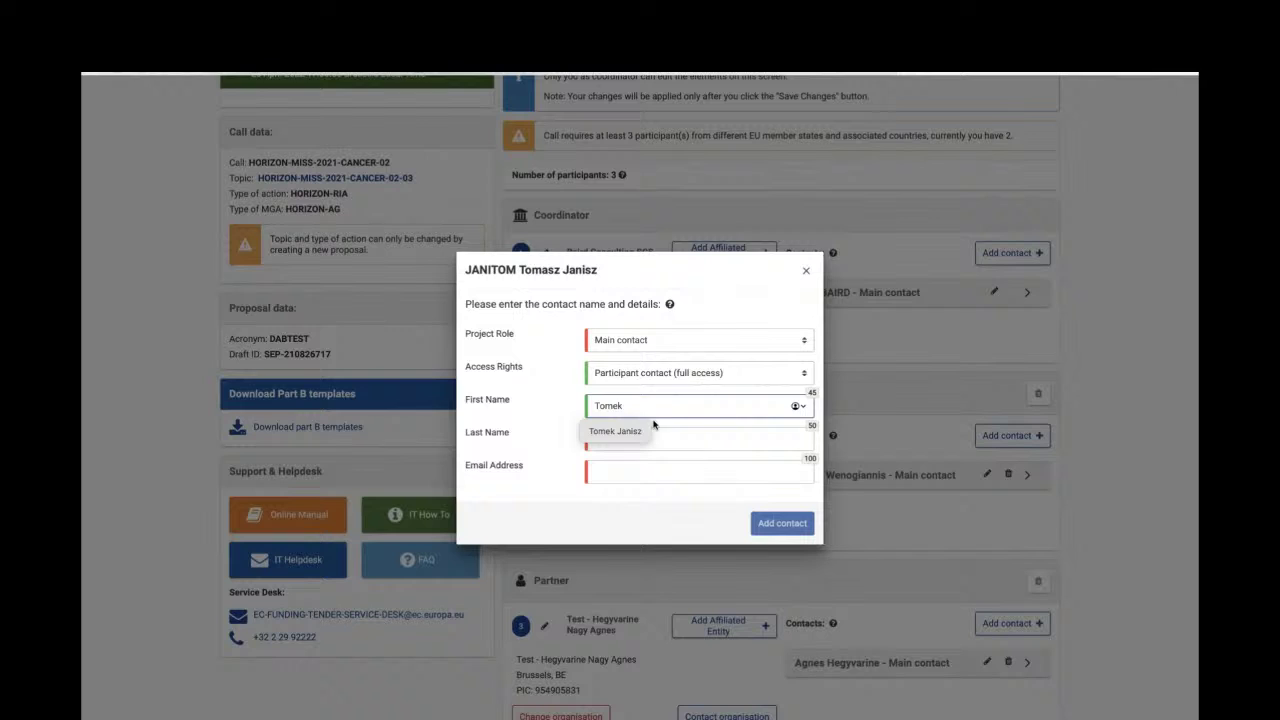
pyautogui.click(664, 437)
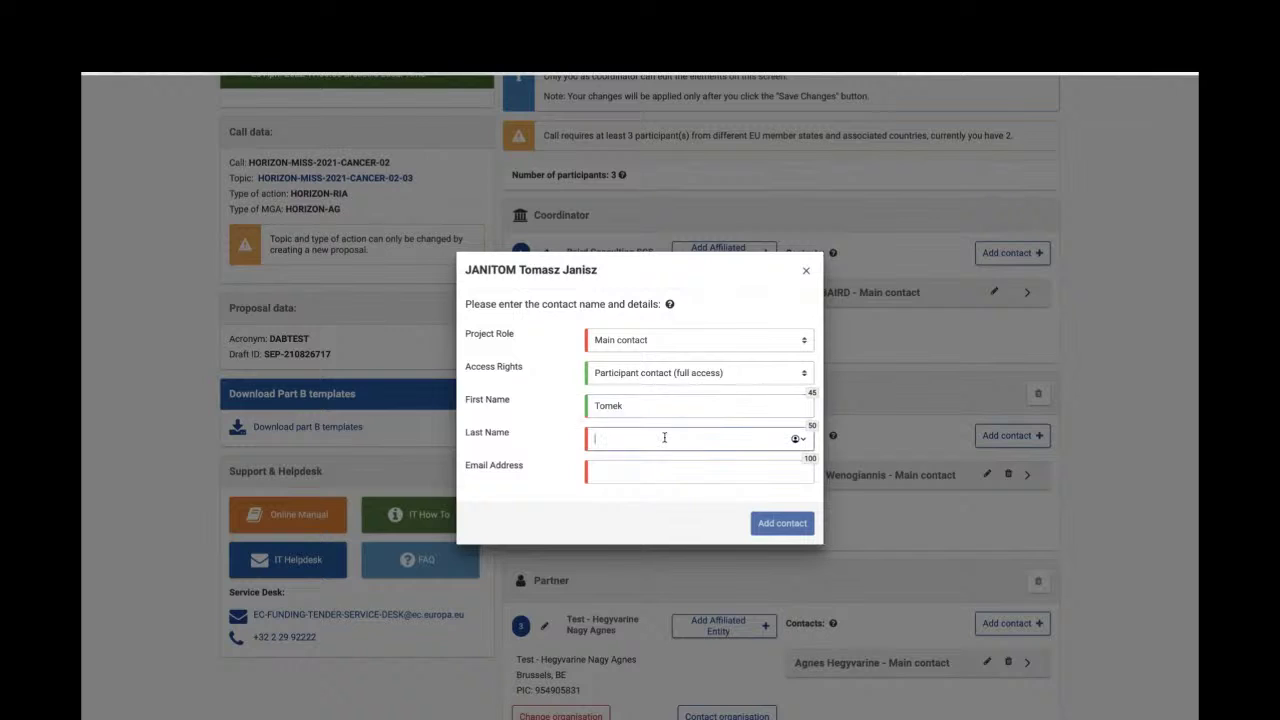
pyautogui.click(675, 466)
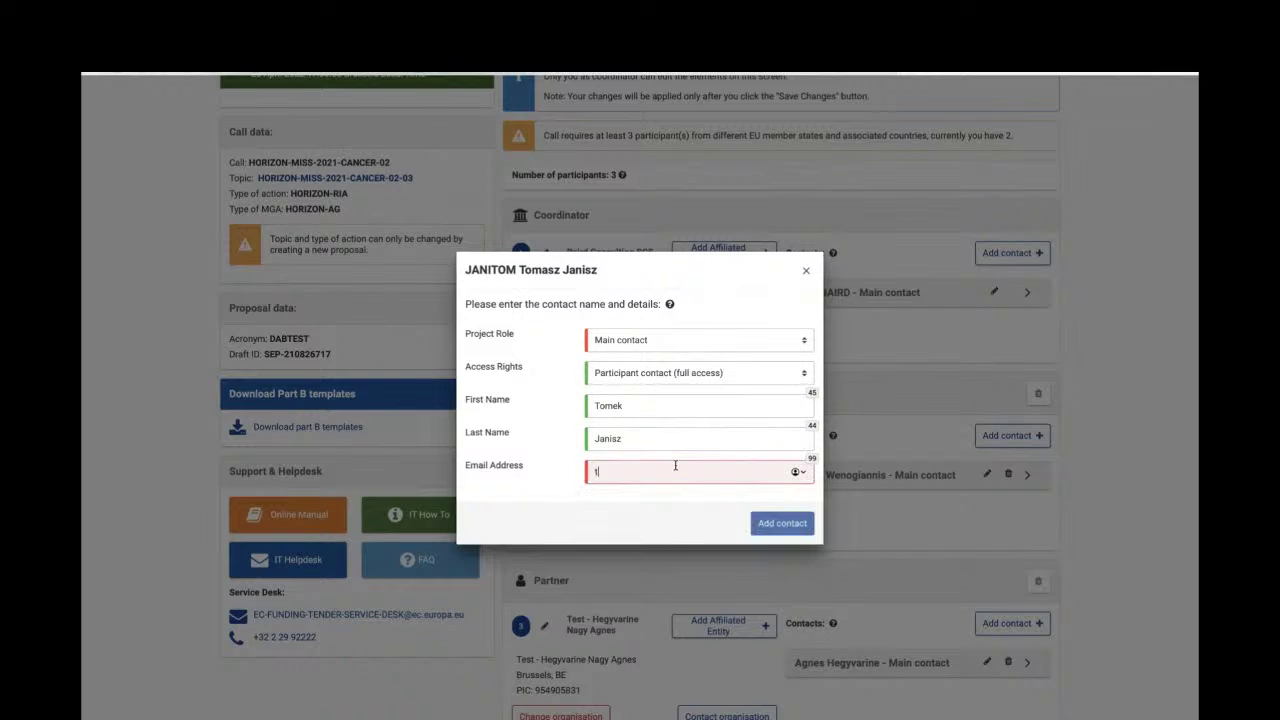
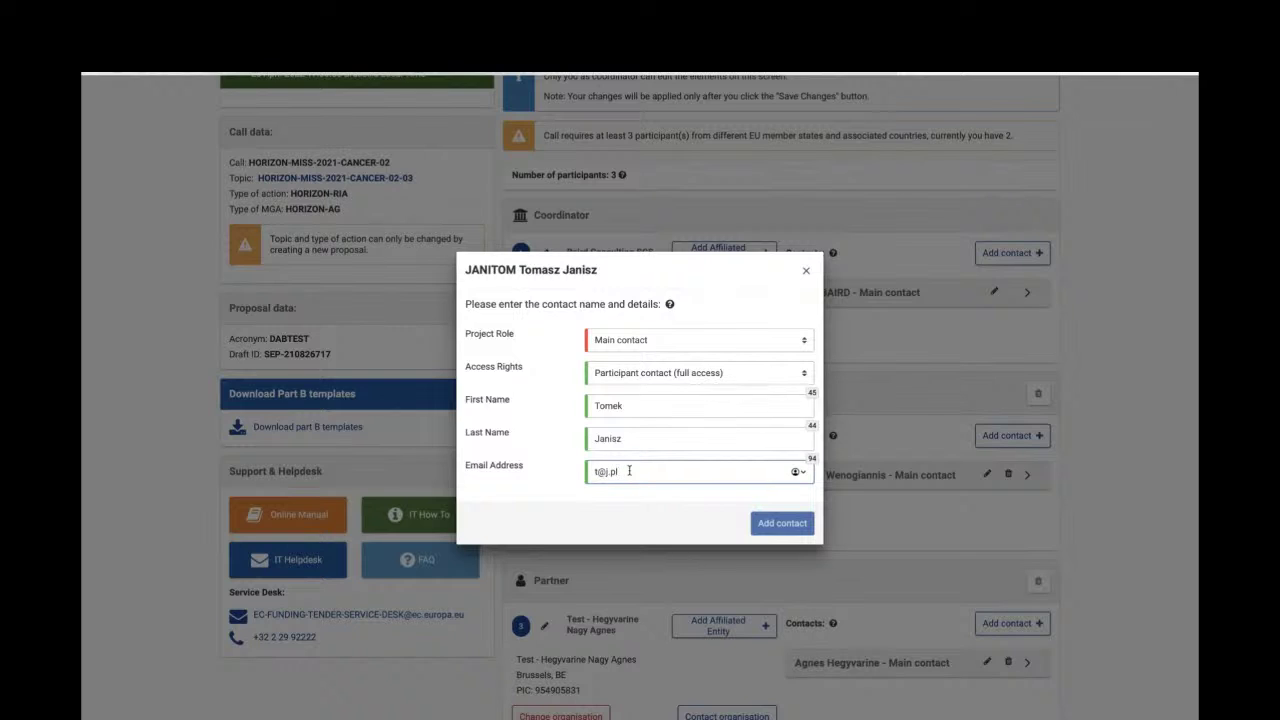
pyautogui.moveTo(616, 471); pyautogui.dragTo(592, 471)
pyautogui.click(785, 523)
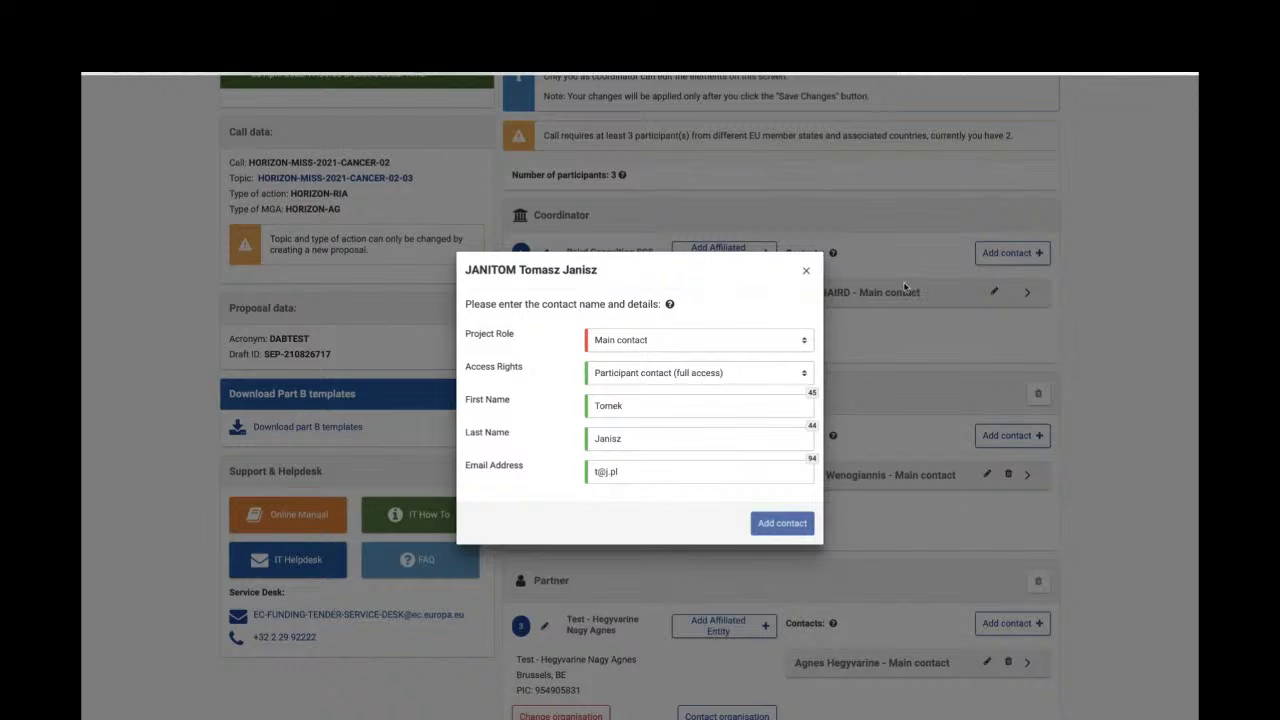
# - Discard the contact form, accept JANITOM's notification warning and save the participants anyway
pyautogui.click(806, 273)
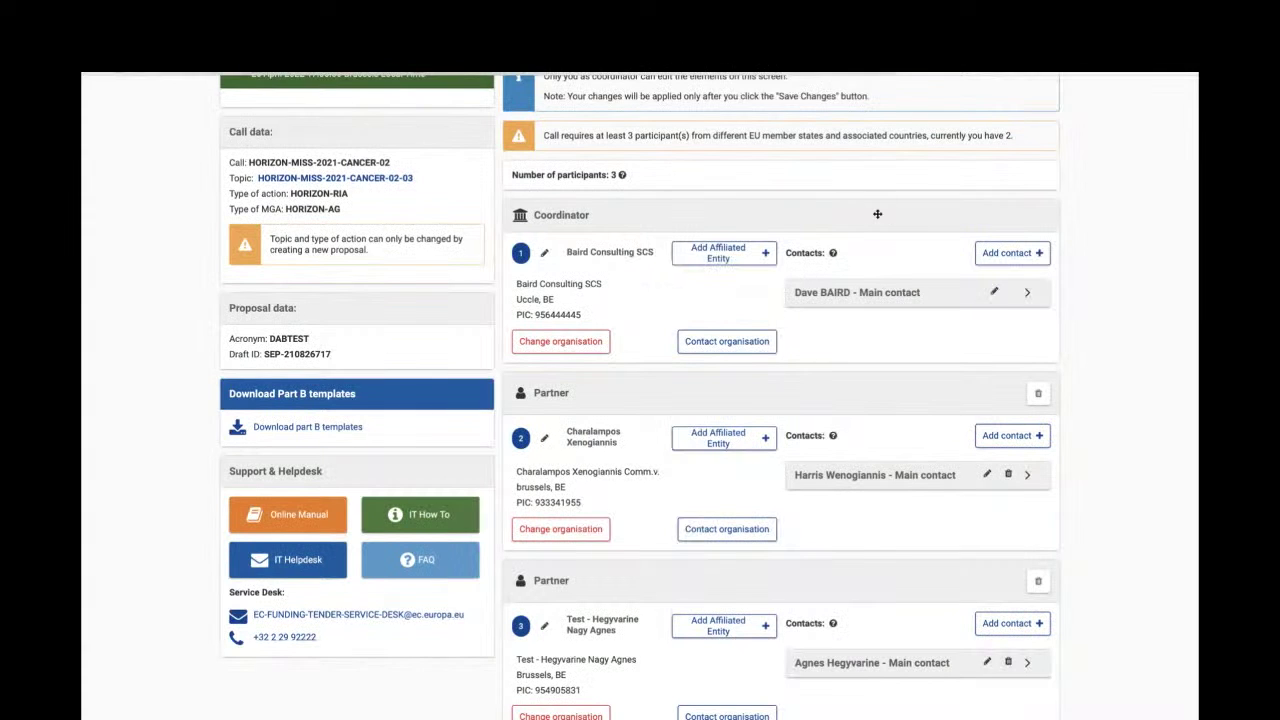
pyautogui.scroll(-1, 877, 213)
pyautogui.scroll(-5, 877, 213)
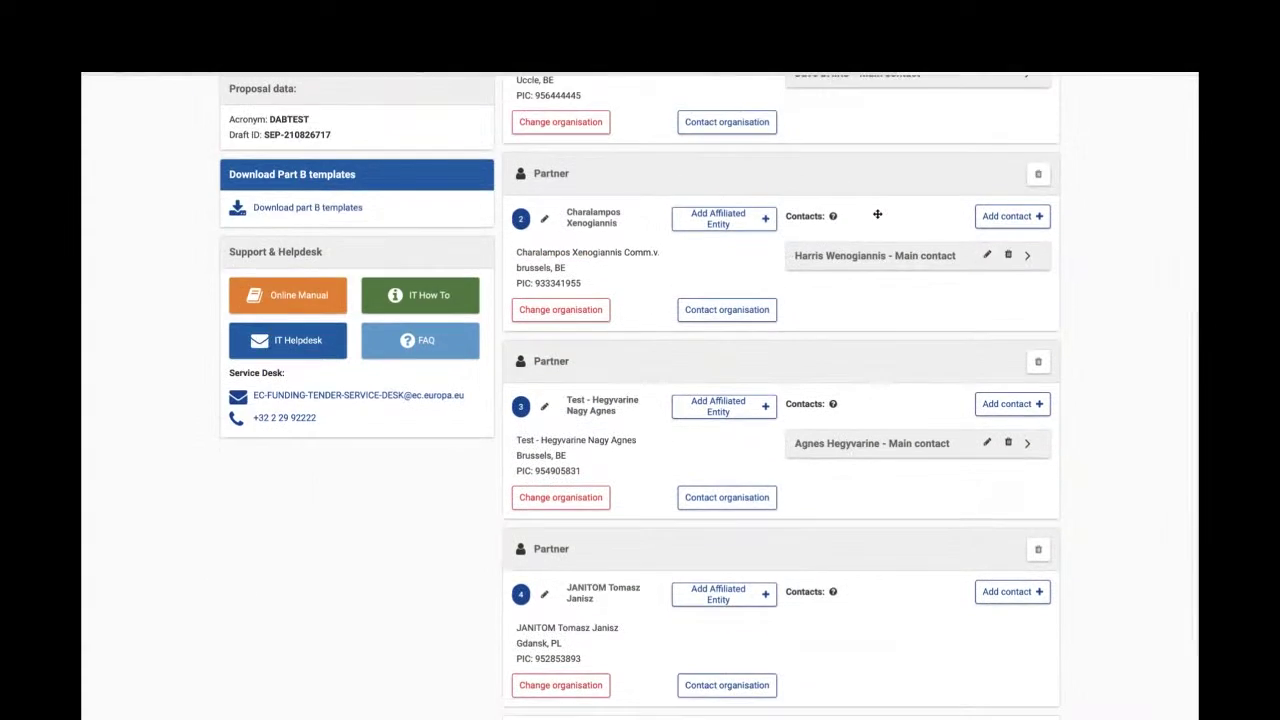
pyautogui.scroll(1, 877, 213)
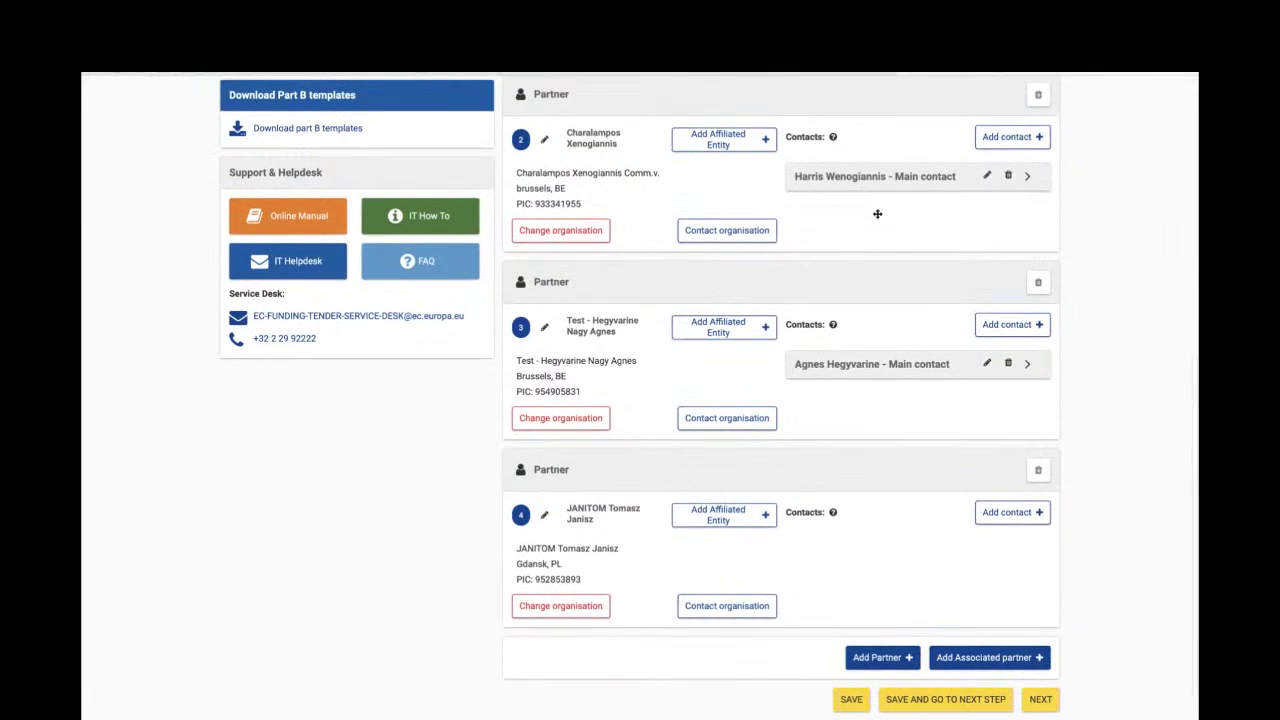
pyautogui.scroll(-1, 877, 212)
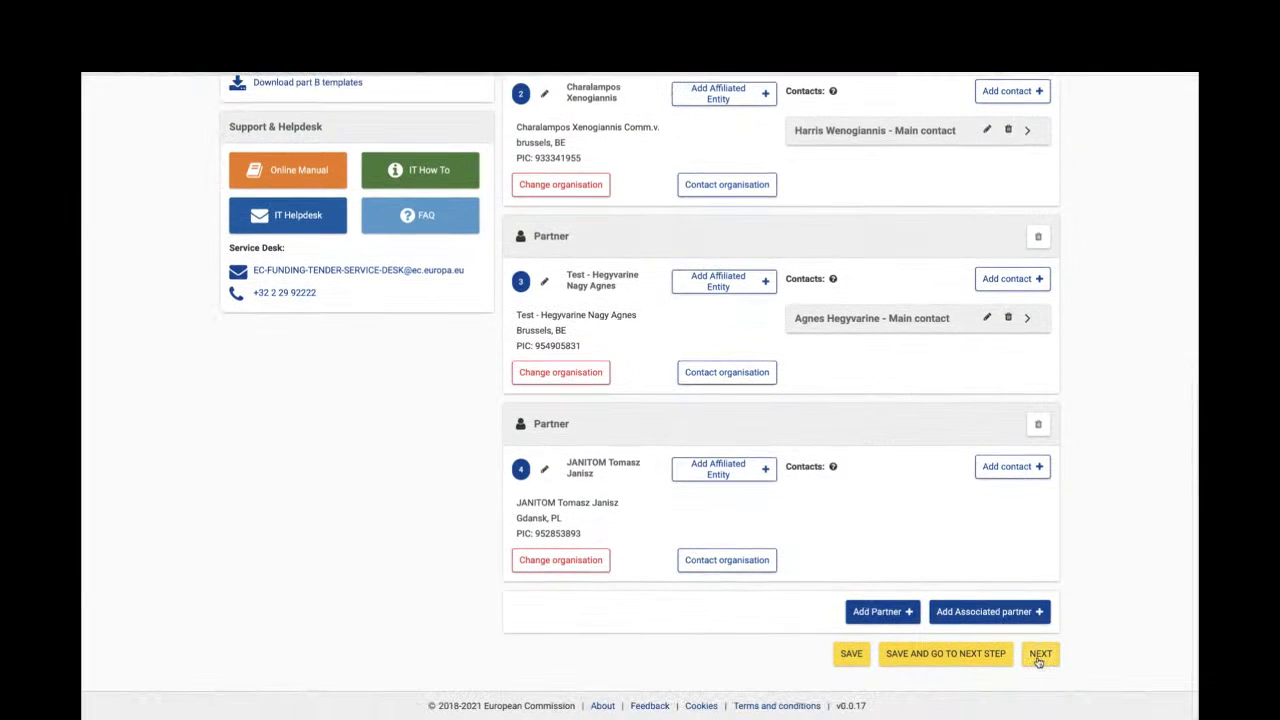
pyautogui.click(955, 654)
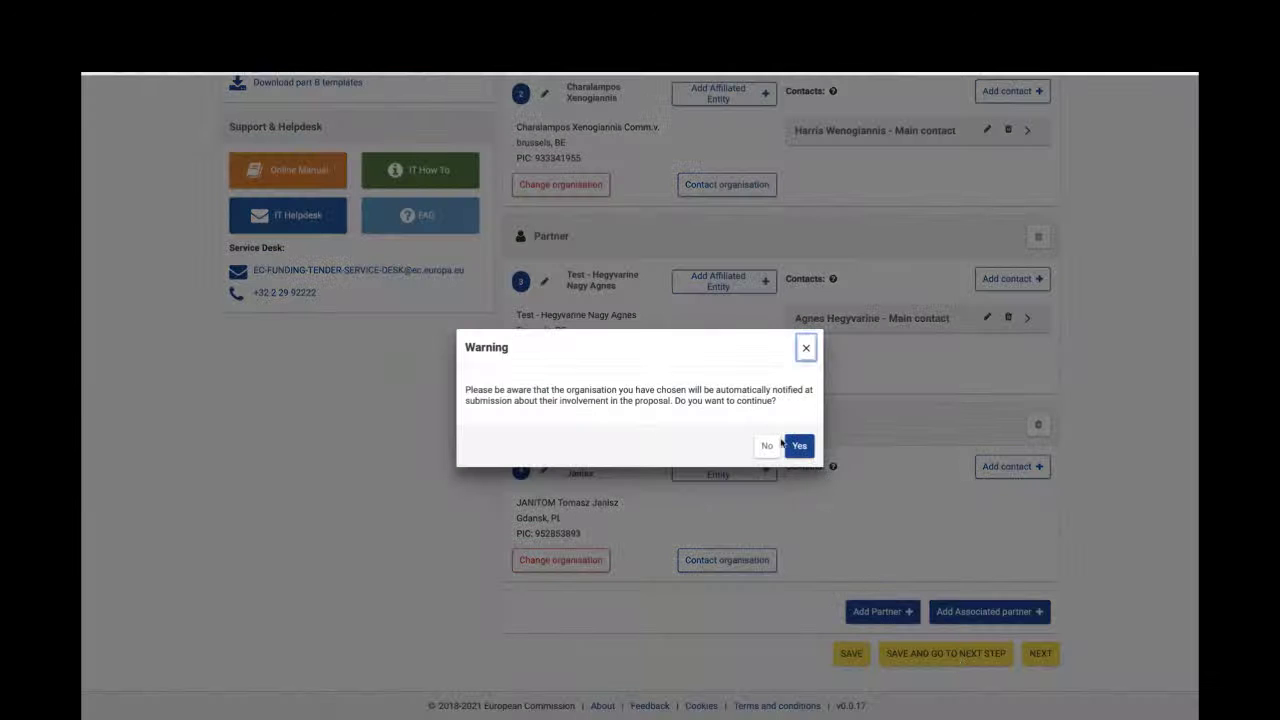
pyautogui.click(798, 446)
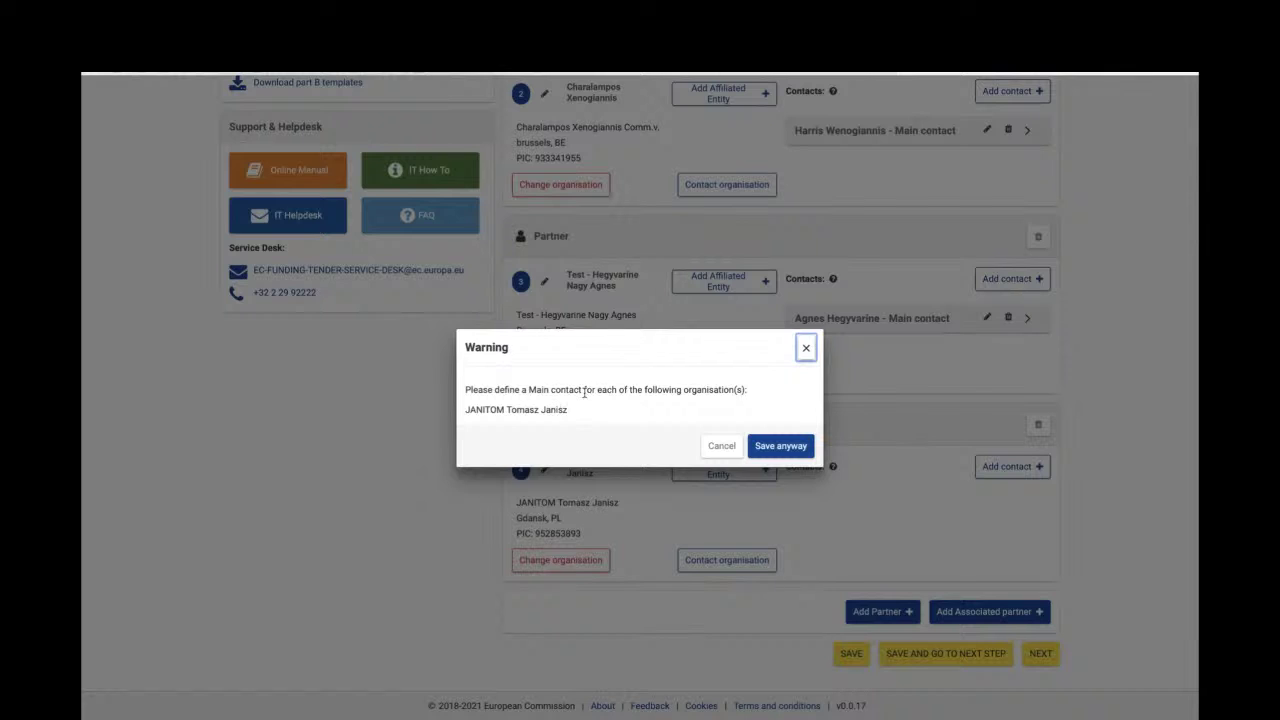
pyautogui.click(783, 447)
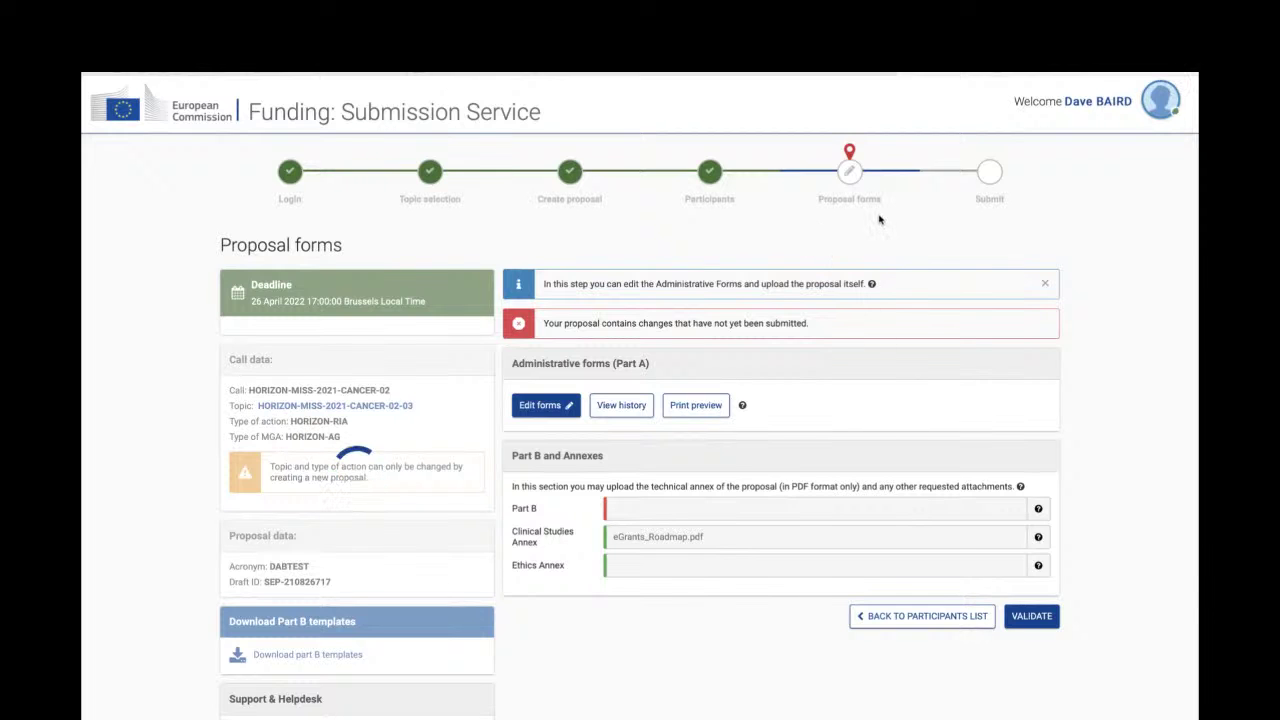
pyautogui.scroll(-2, 894, 237)
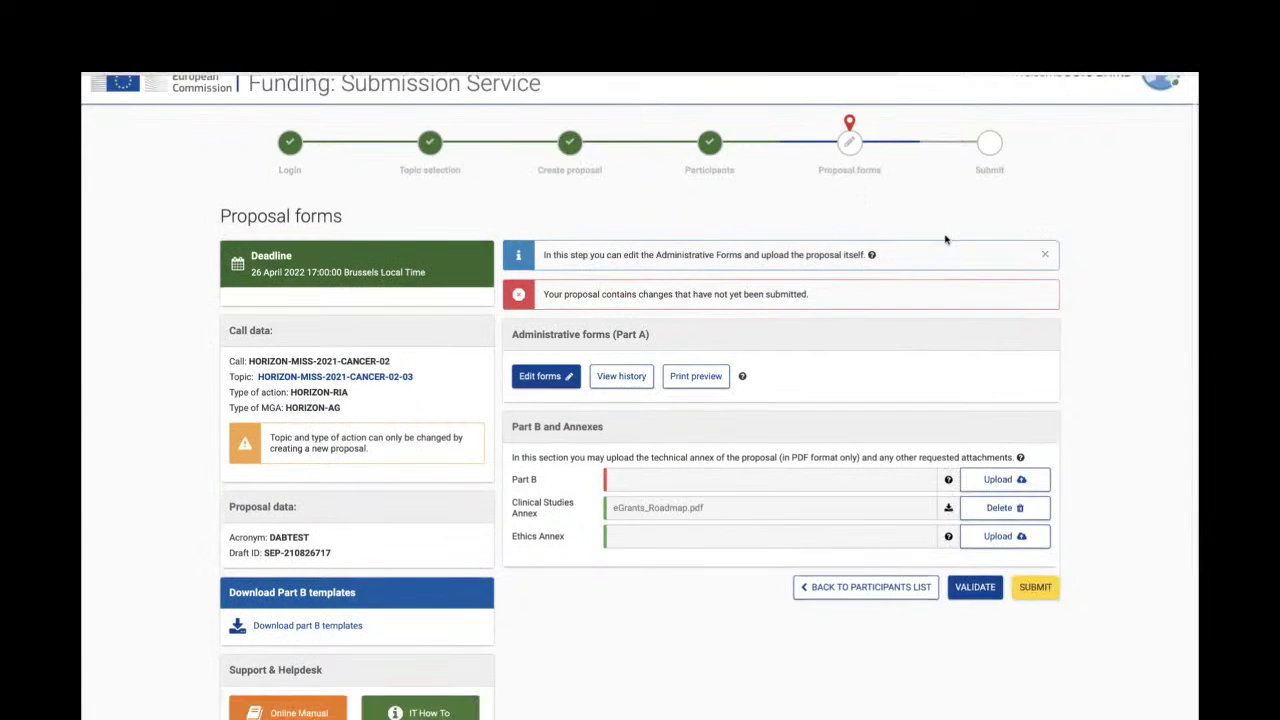
pyautogui.scroll(-1, 946, 240)
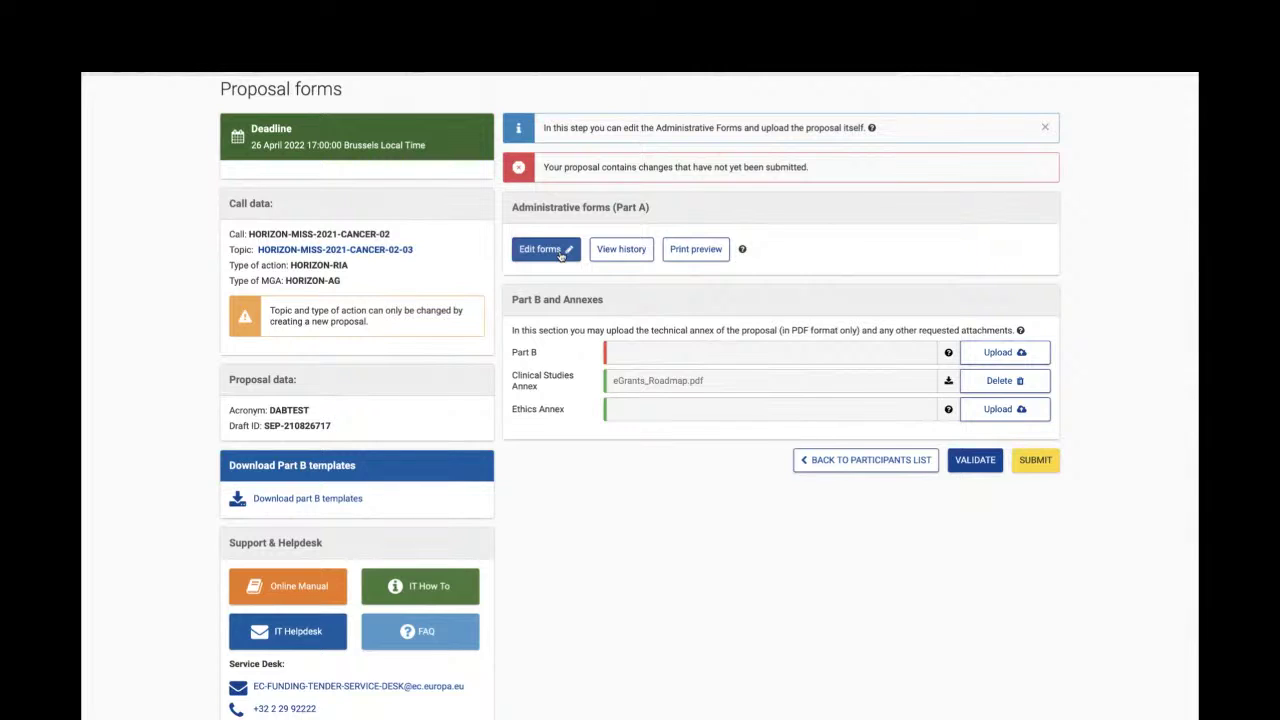
pyautogui.click(561, 254)
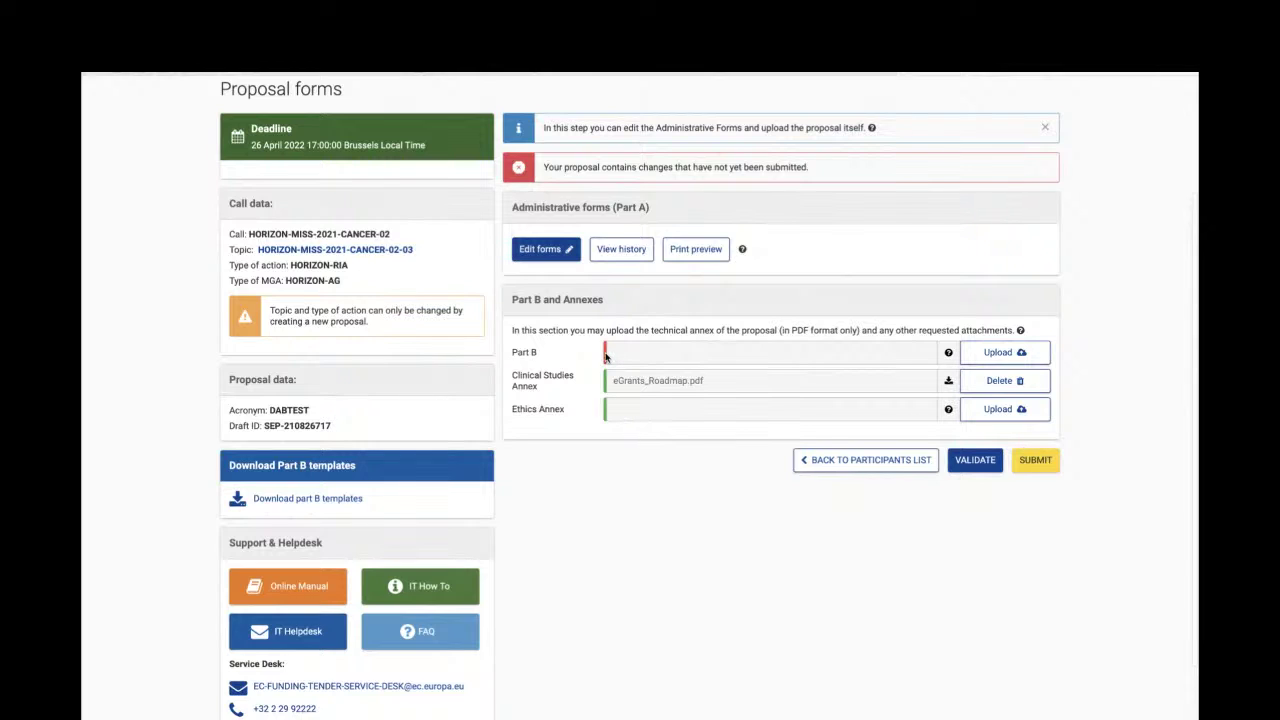
pyautogui.click(948, 353)
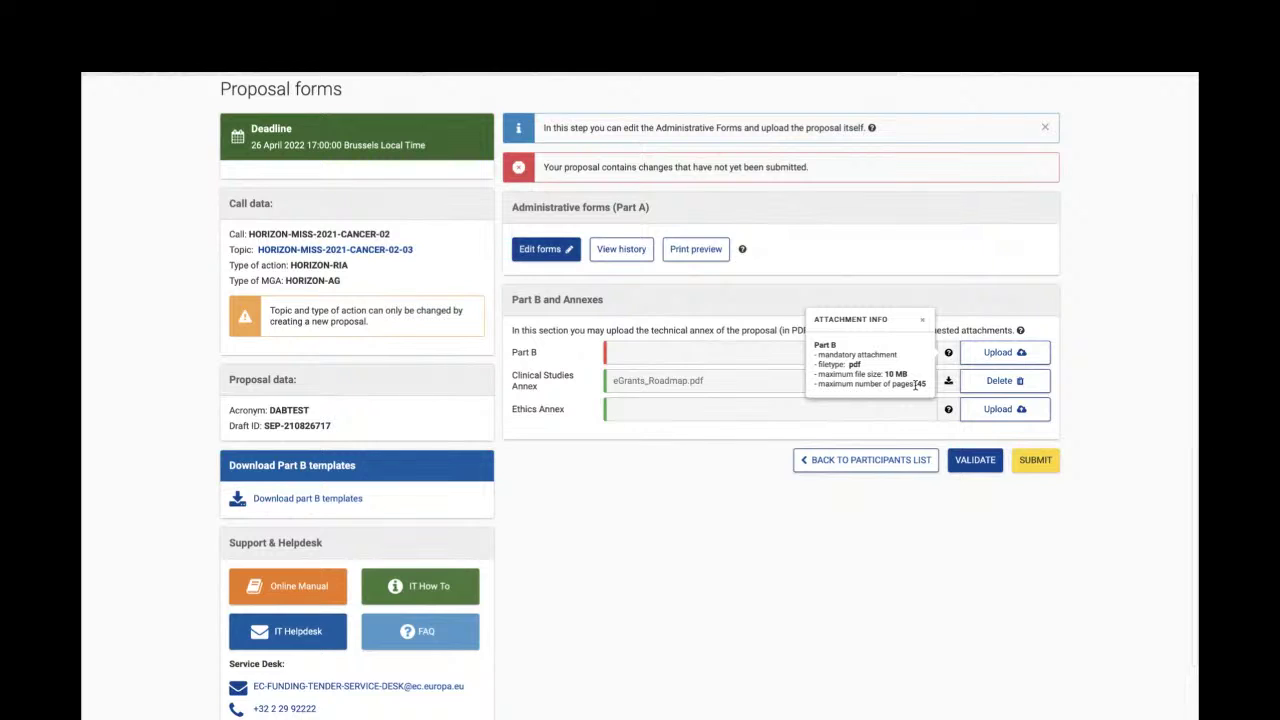
pyautogui.click(726, 480)
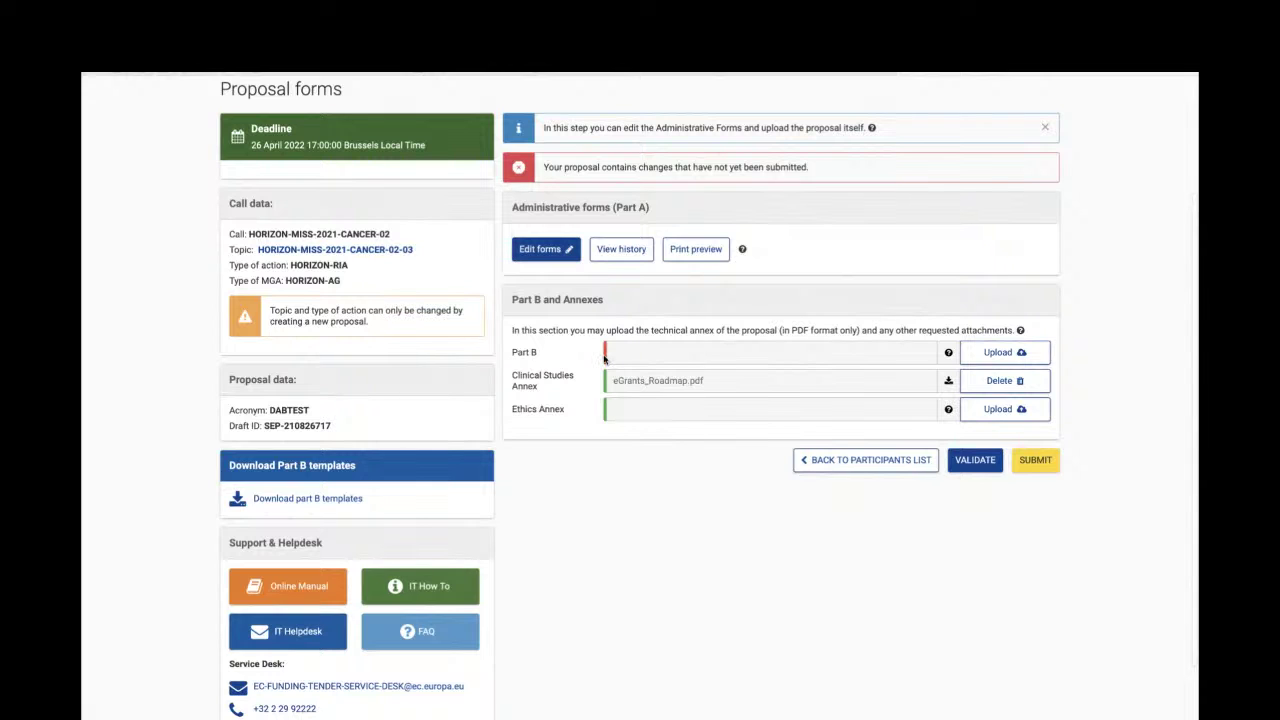
# - Upload Final_MVPA_English.pdf as the Part B document
pyautogui.click(990, 360)
pyautogui.click(458, 316)
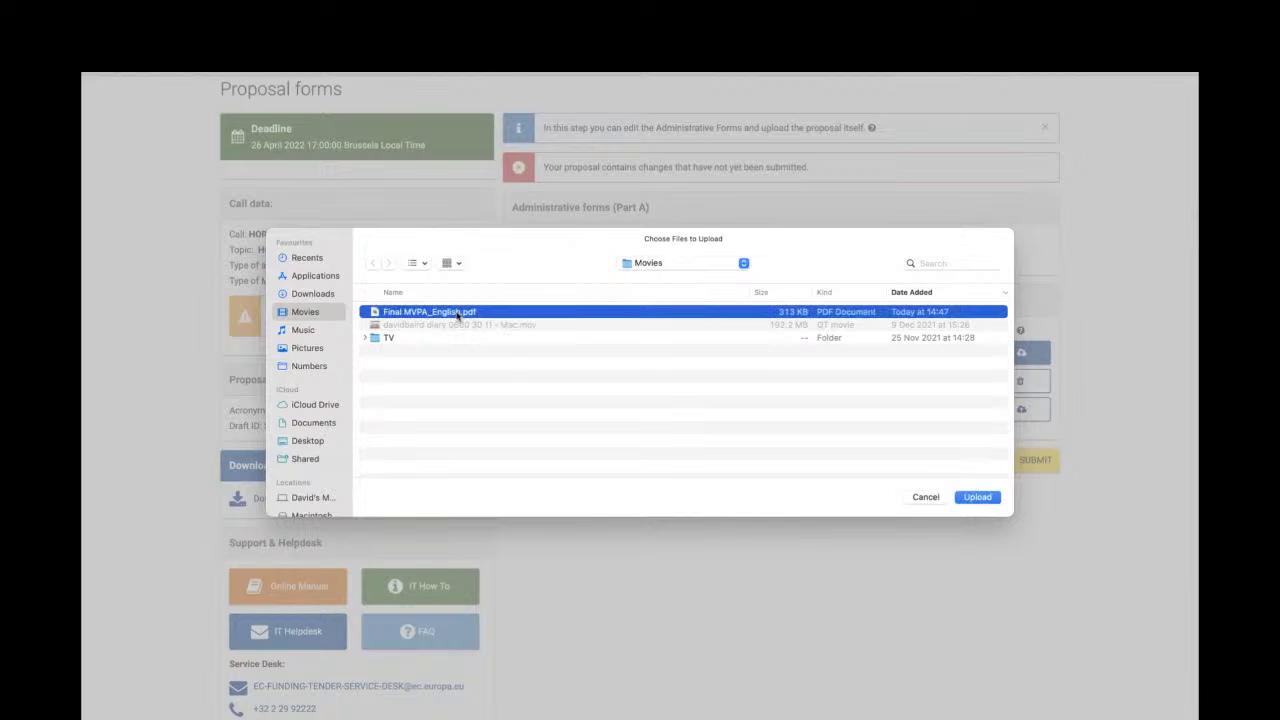
pyautogui.click(986, 500)
pyautogui.click(978, 497)
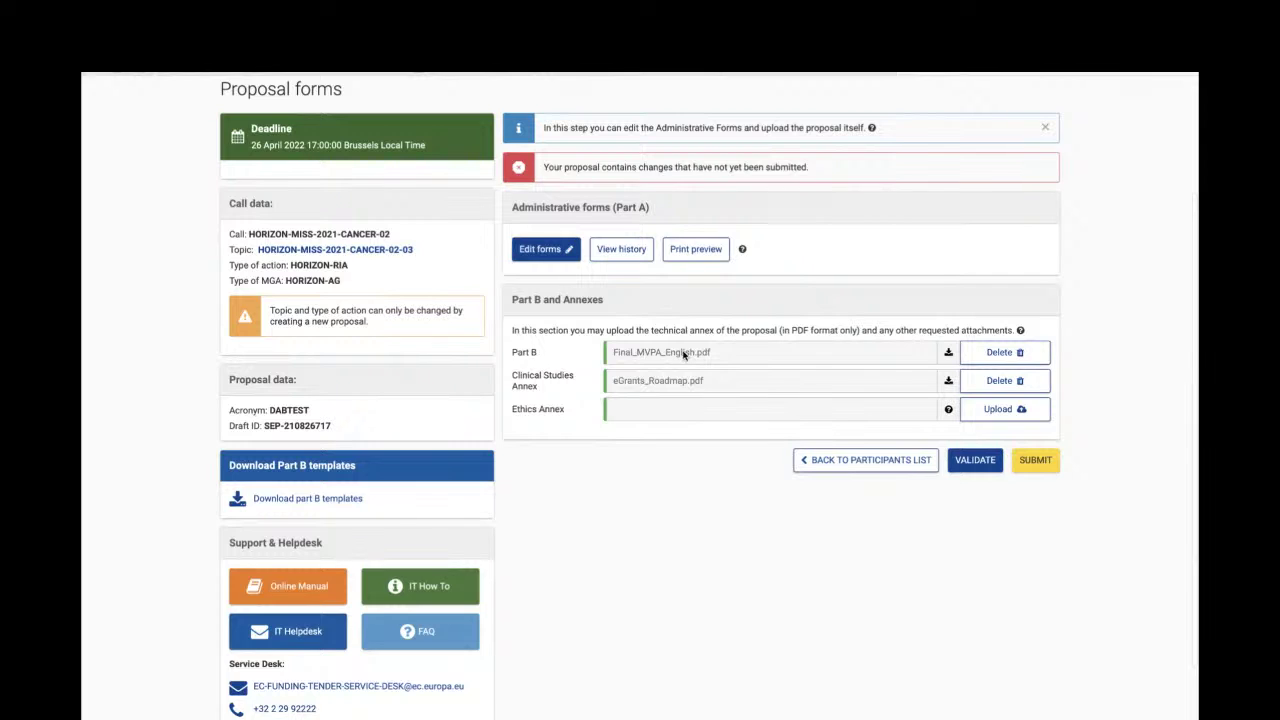
# - Open the Part A administrative forms and scroll to the five-section table of contents
pyautogui.click(543, 251)
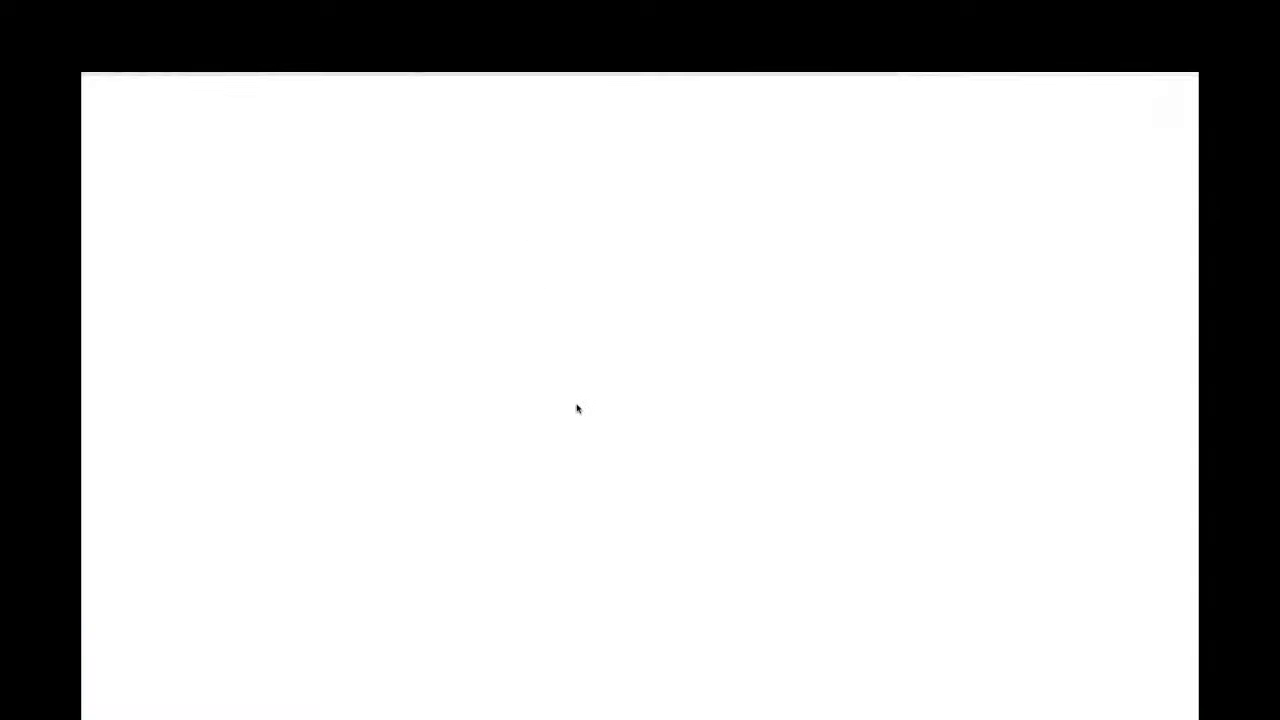
pyautogui.scroll(-3, 579, 432)
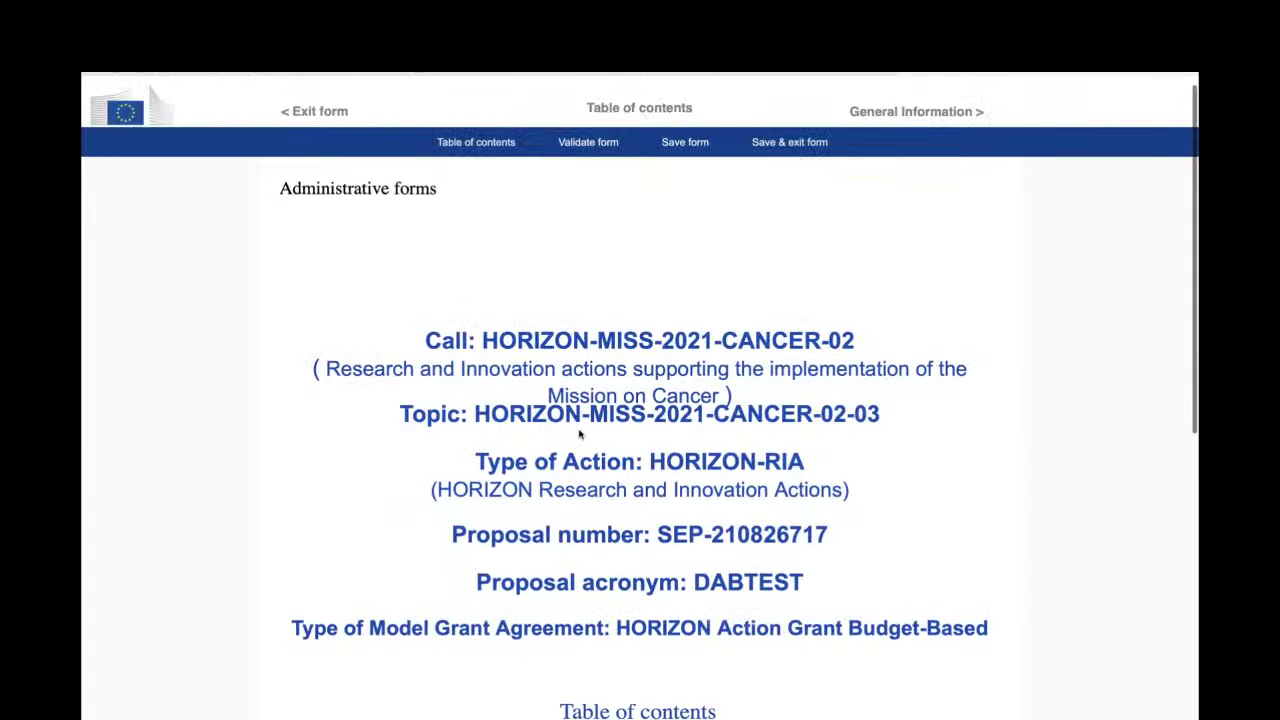
pyautogui.scroll(-3, 579, 432)
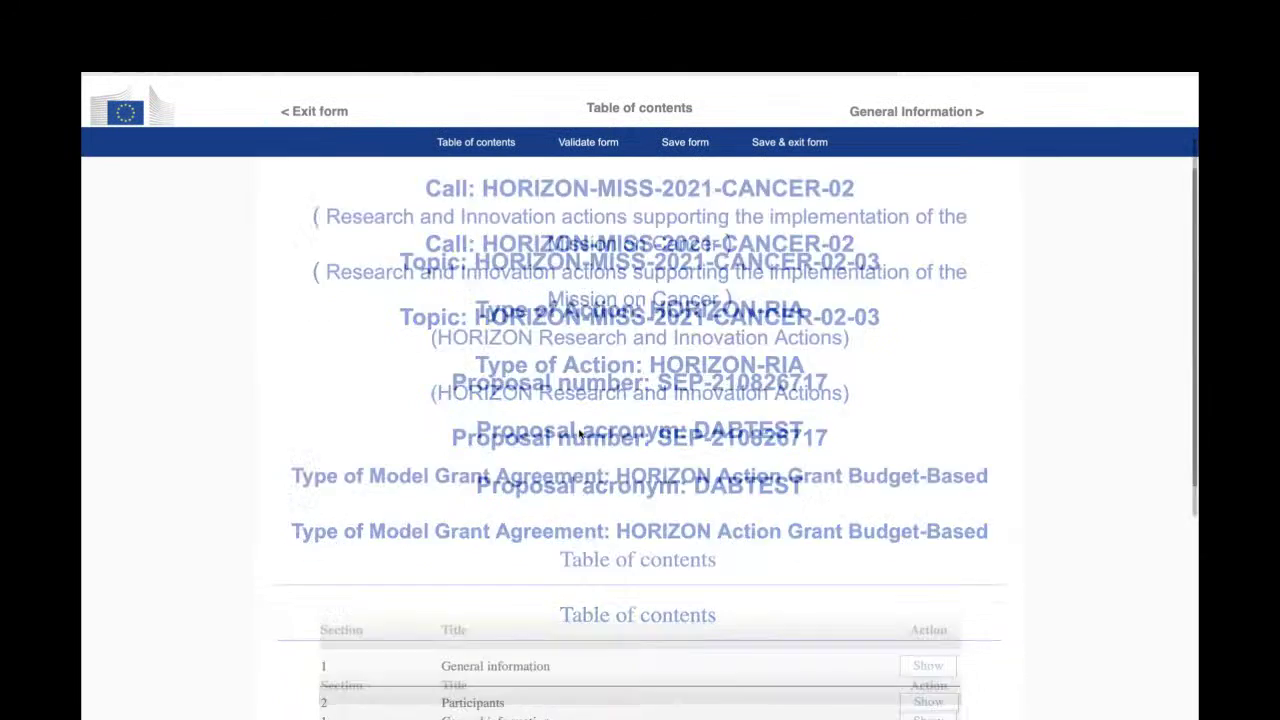
pyautogui.scroll(-5, 579, 432)
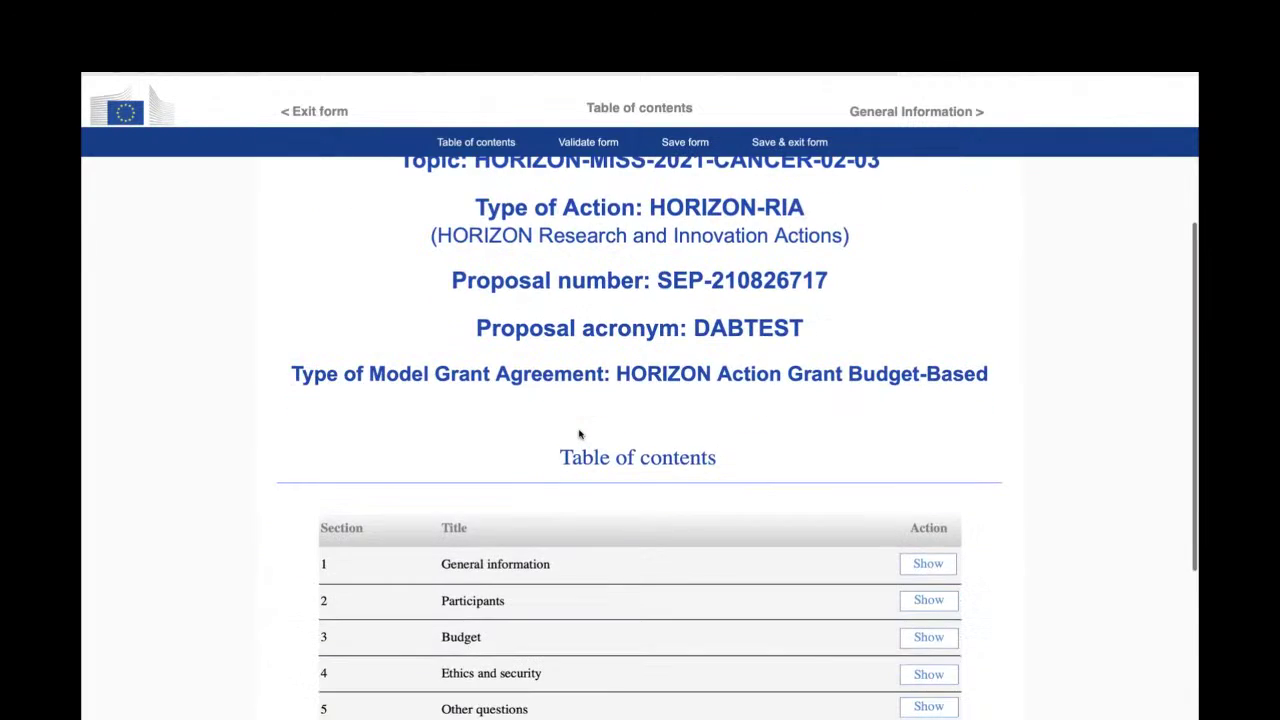
pyautogui.scroll(-2, 579, 432)
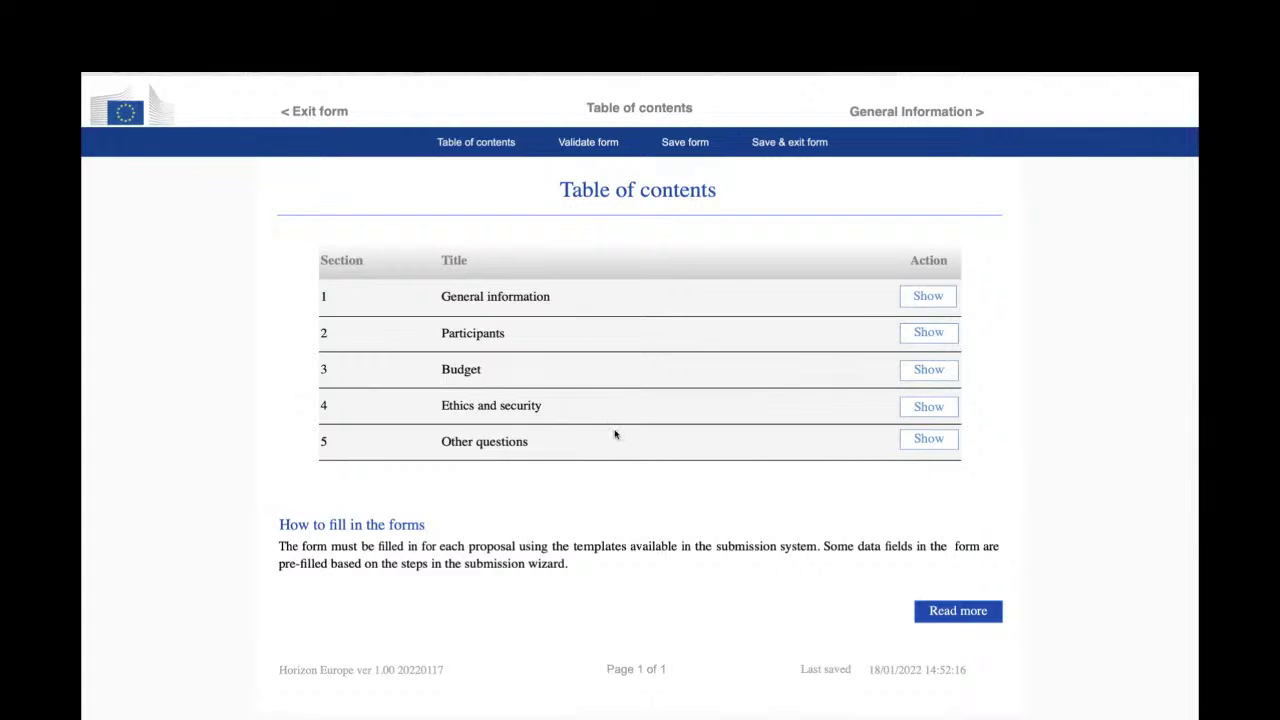
pyautogui.scroll(-1, 615, 434)
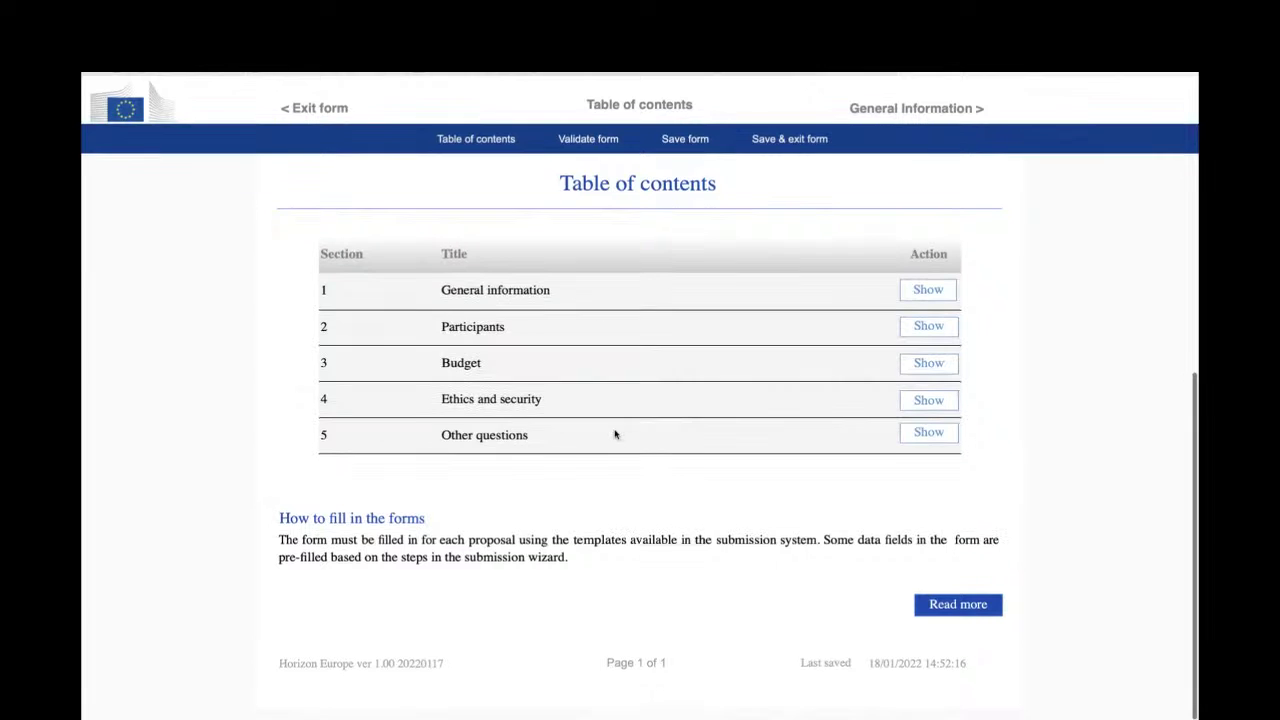
# - In General Information, add Fixed keyword 3 set to 'Genetics and heredity', then review the abstract
pyautogui.click(903, 118)
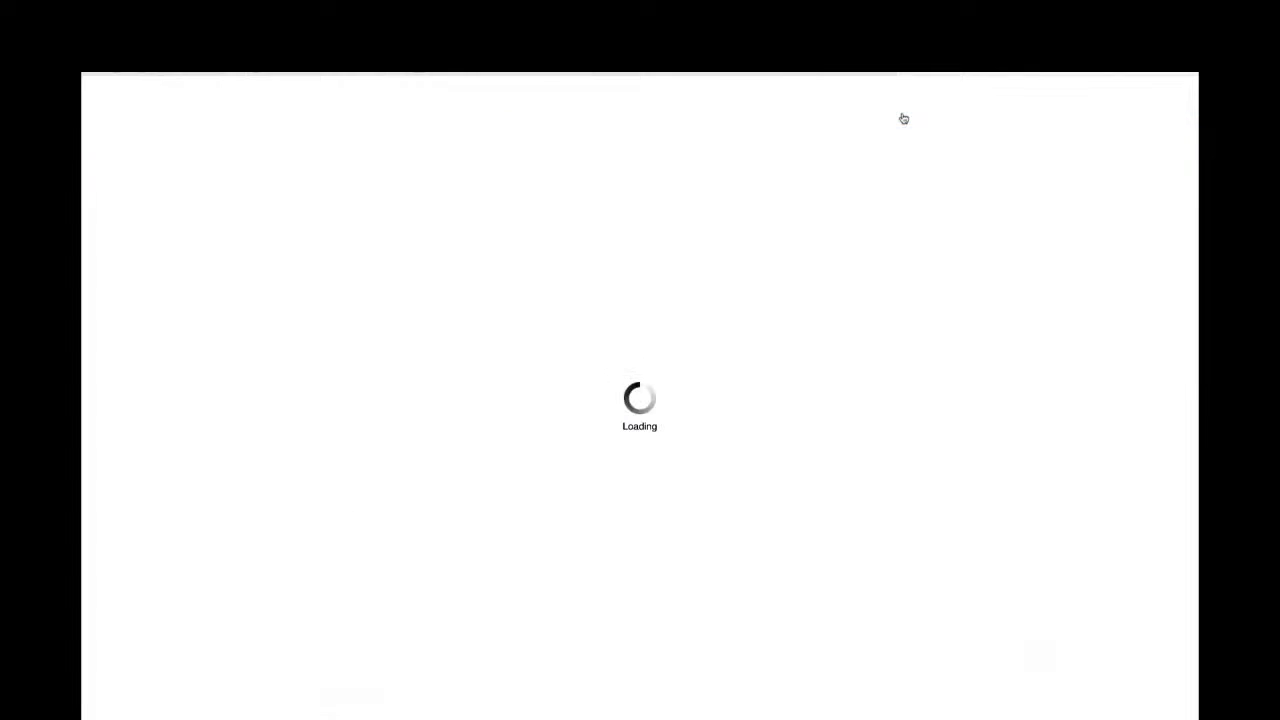
pyautogui.scroll(-3, 920, 365)
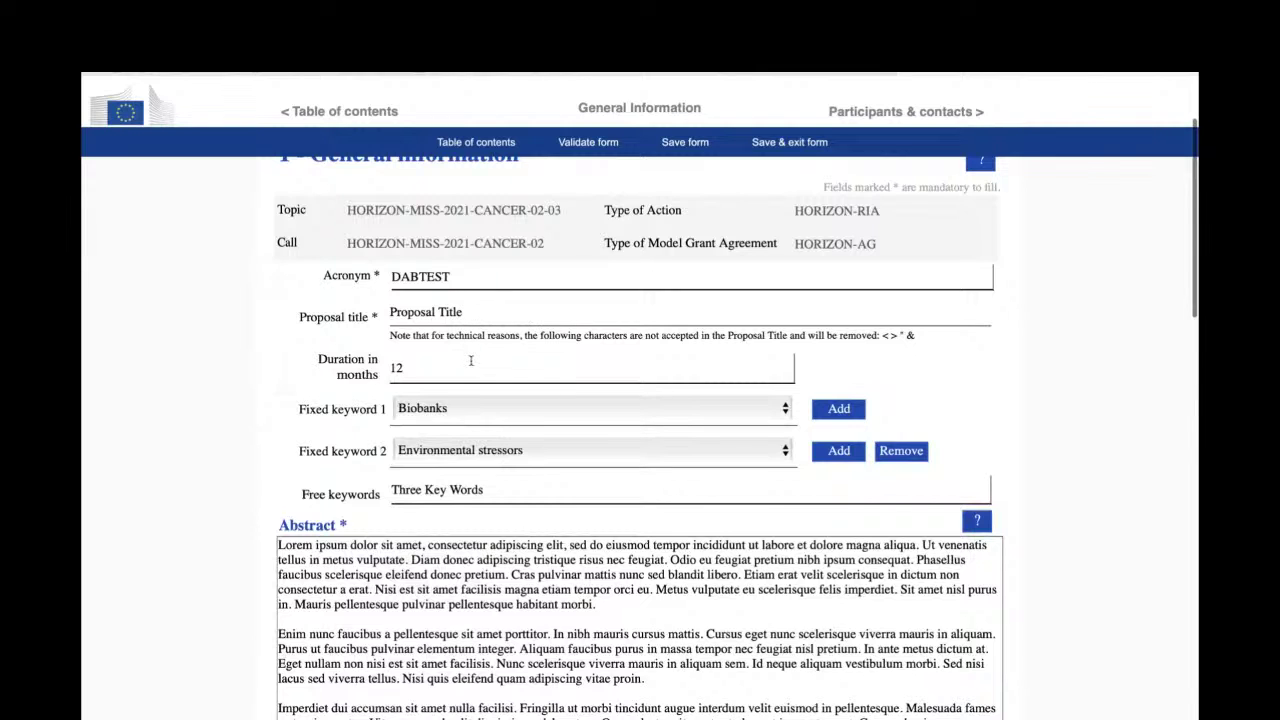
pyautogui.scroll(-1, 470, 360)
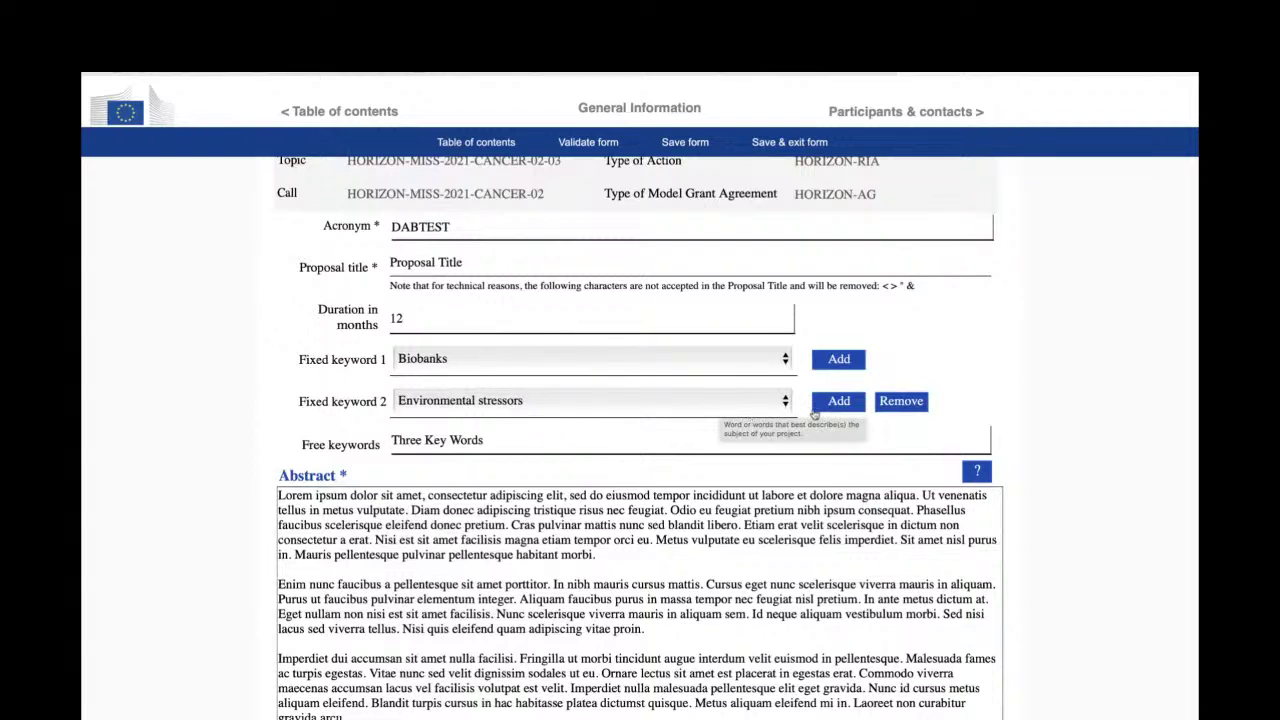
pyautogui.click(839, 401)
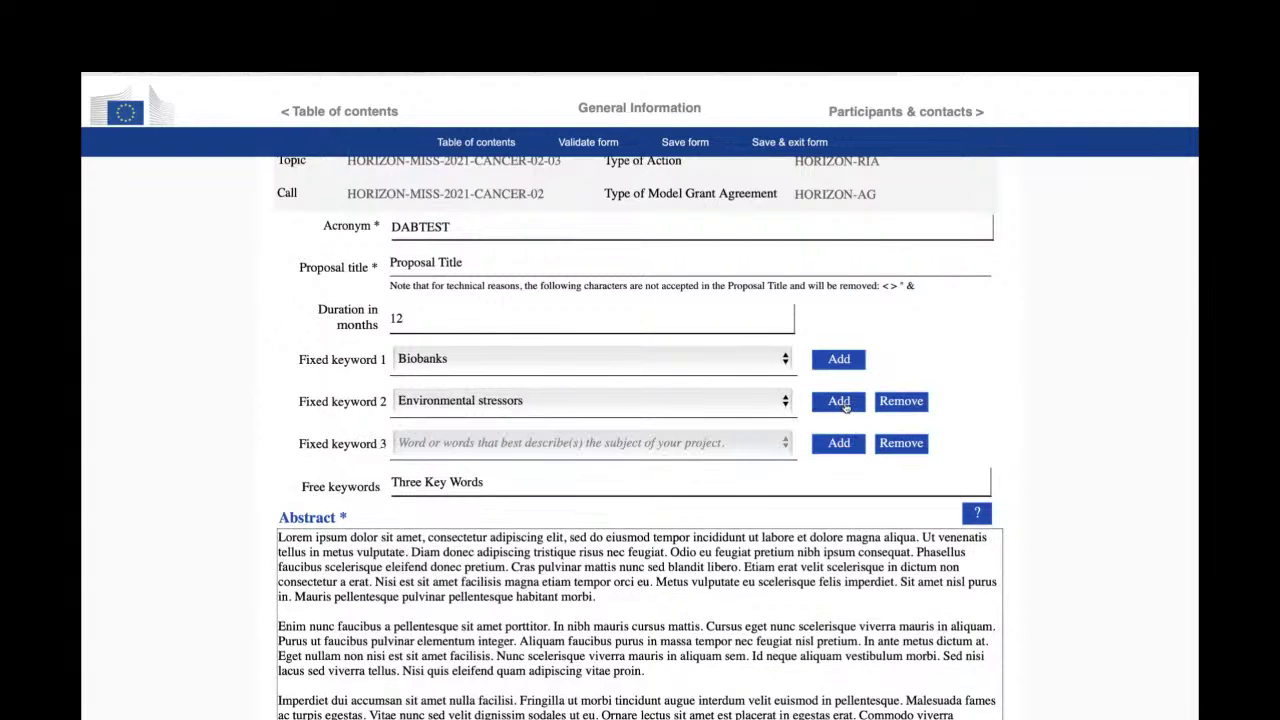
pyautogui.click(696, 443)
pyautogui.scroll(-5, 667, 512)
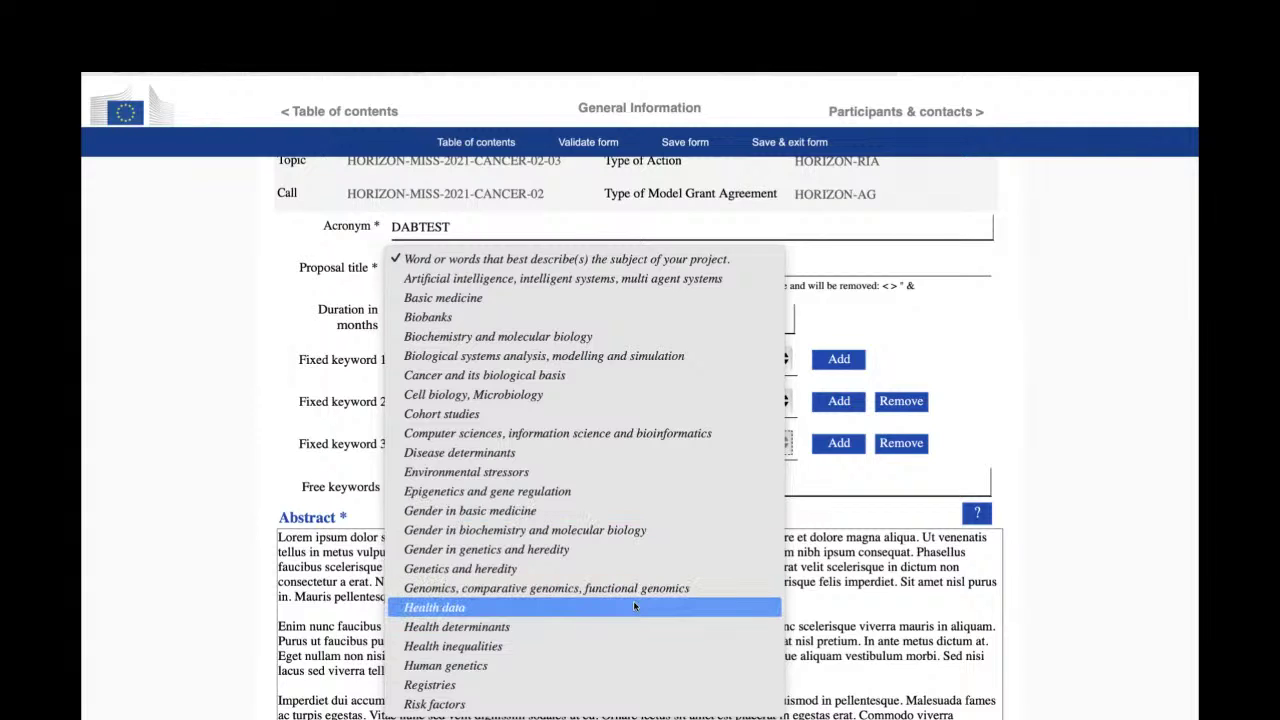
pyautogui.click(634, 569)
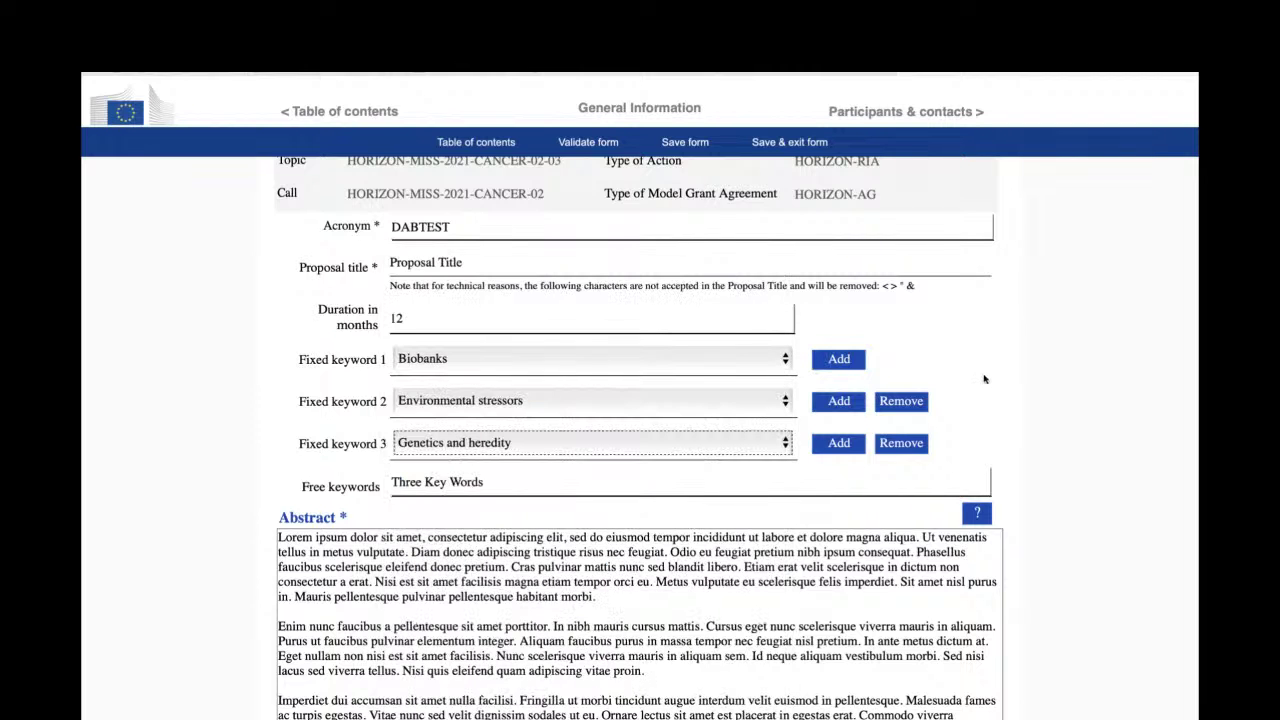
pyautogui.scroll(-1, 987, 375)
pyautogui.scroll(-2, 984, 379)
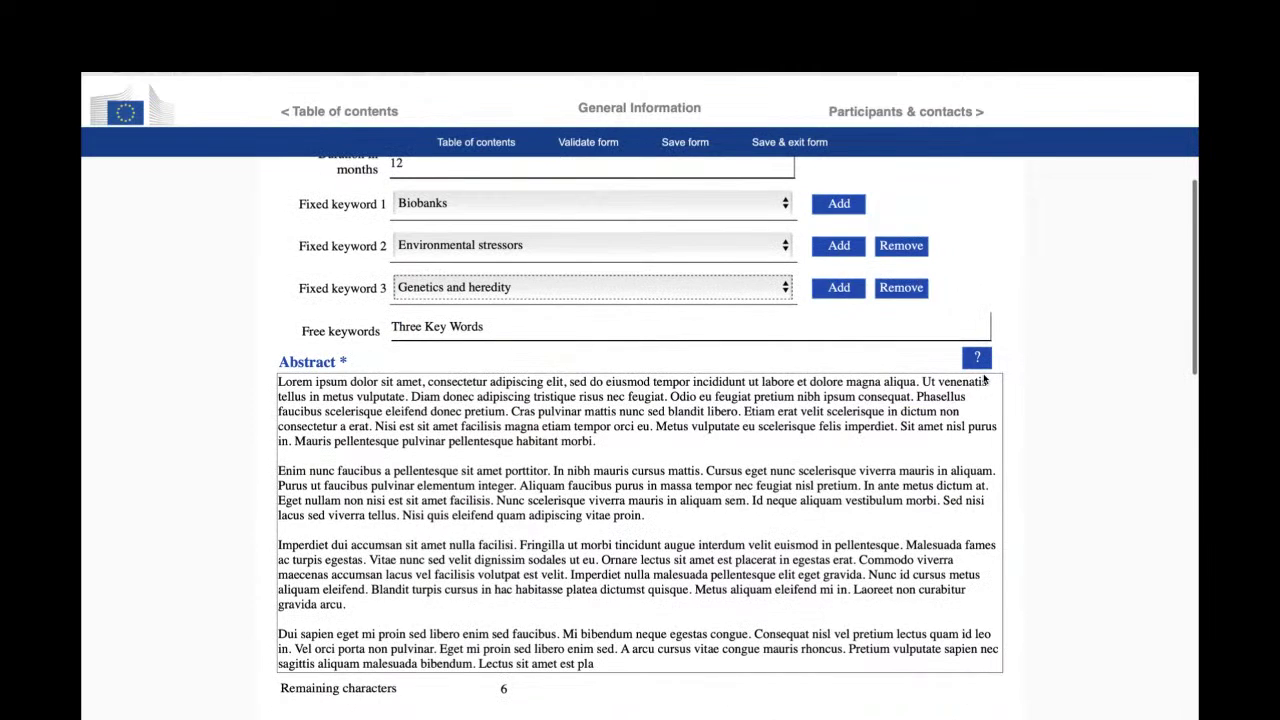
pyautogui.scroll(-3, 984, 378)
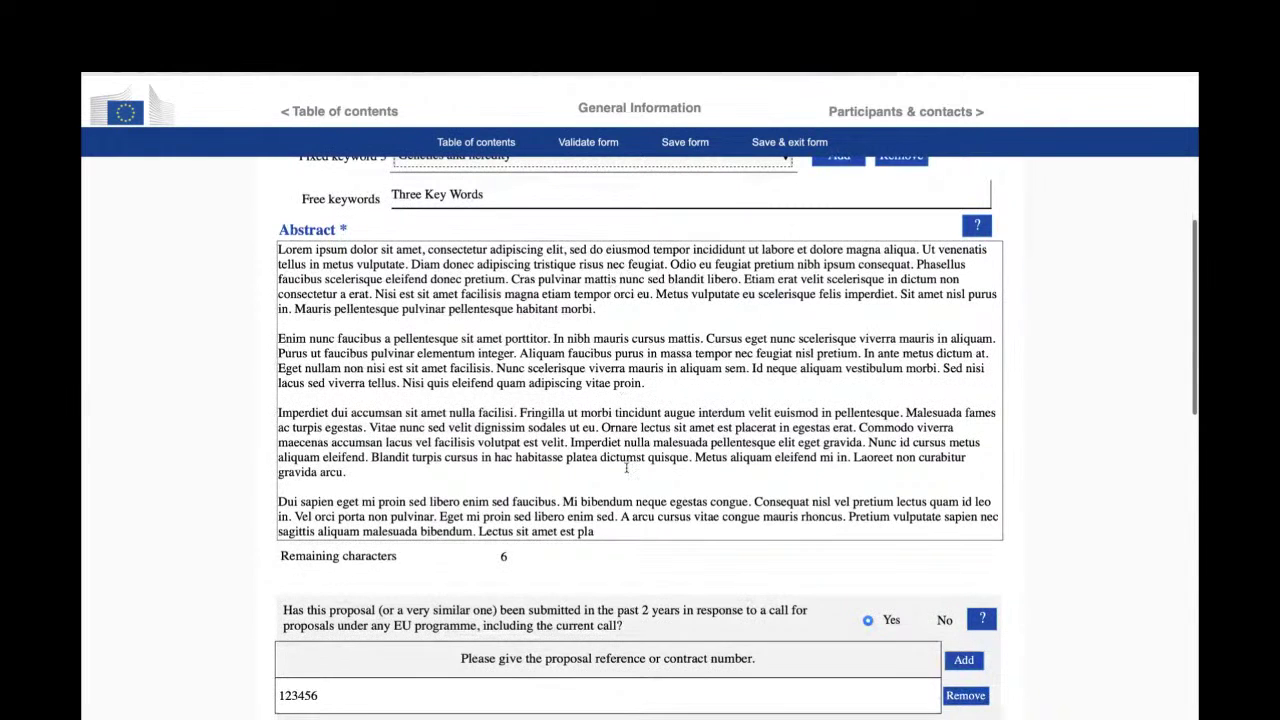
pyautogui.scroll(-5, 626, 488)
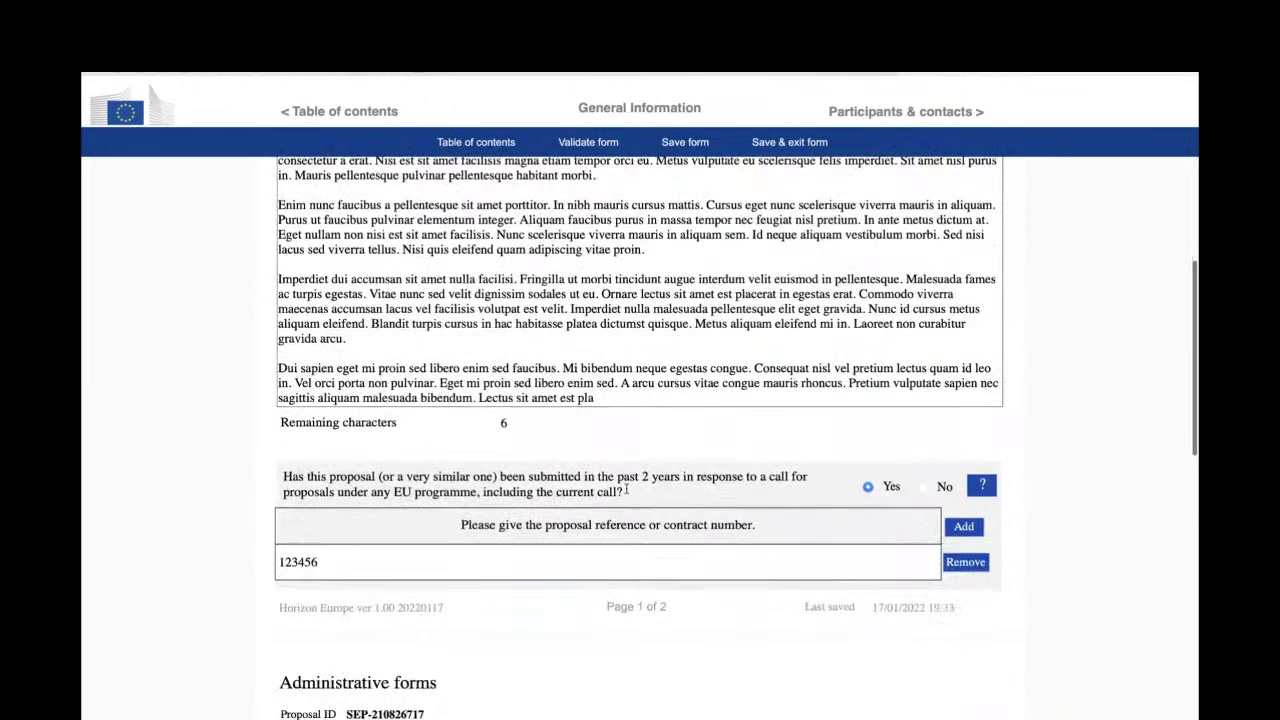
pyautogui.scroll(-3, 626, 488)
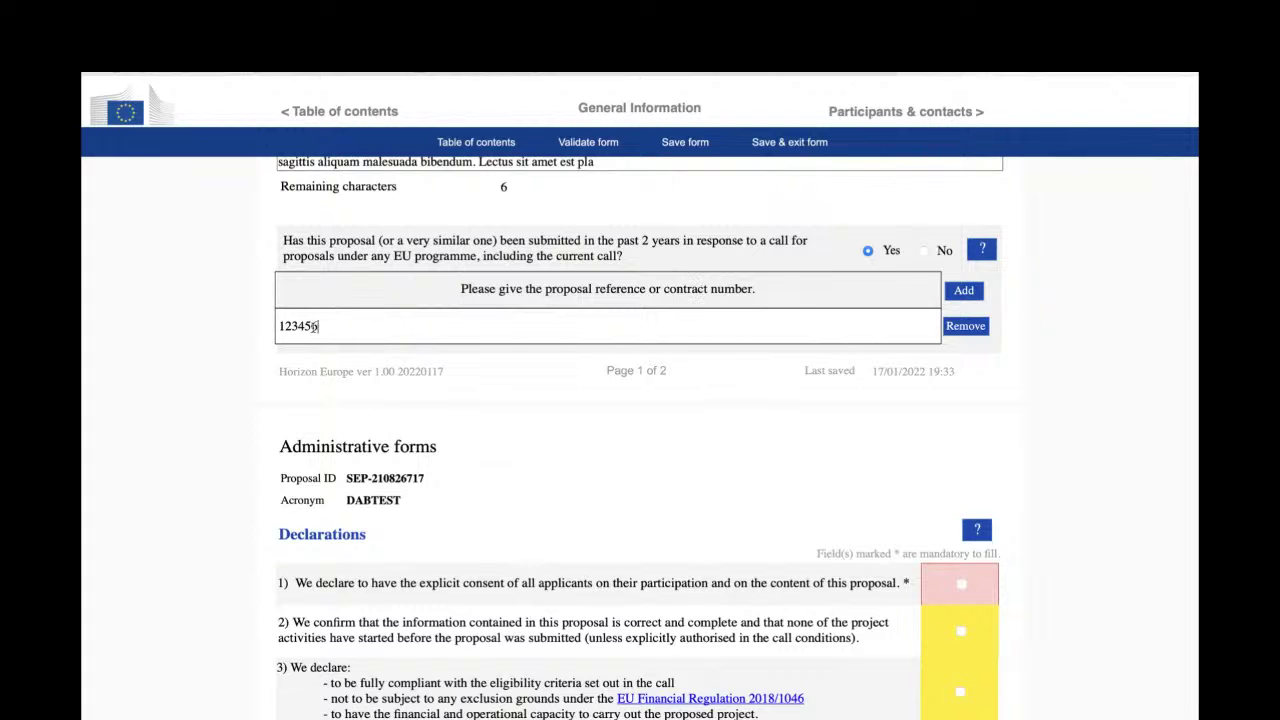
# - Scroll past previous proposal reference 123456 and tick declaration 1 on applicants' consent
pyautogui.moveTo(322, 326); pyautogui.dragTo(277, 327)
pyautogui.scroll(-2, 524, 436)
pyautogui.scroll(-1, 524, 436)
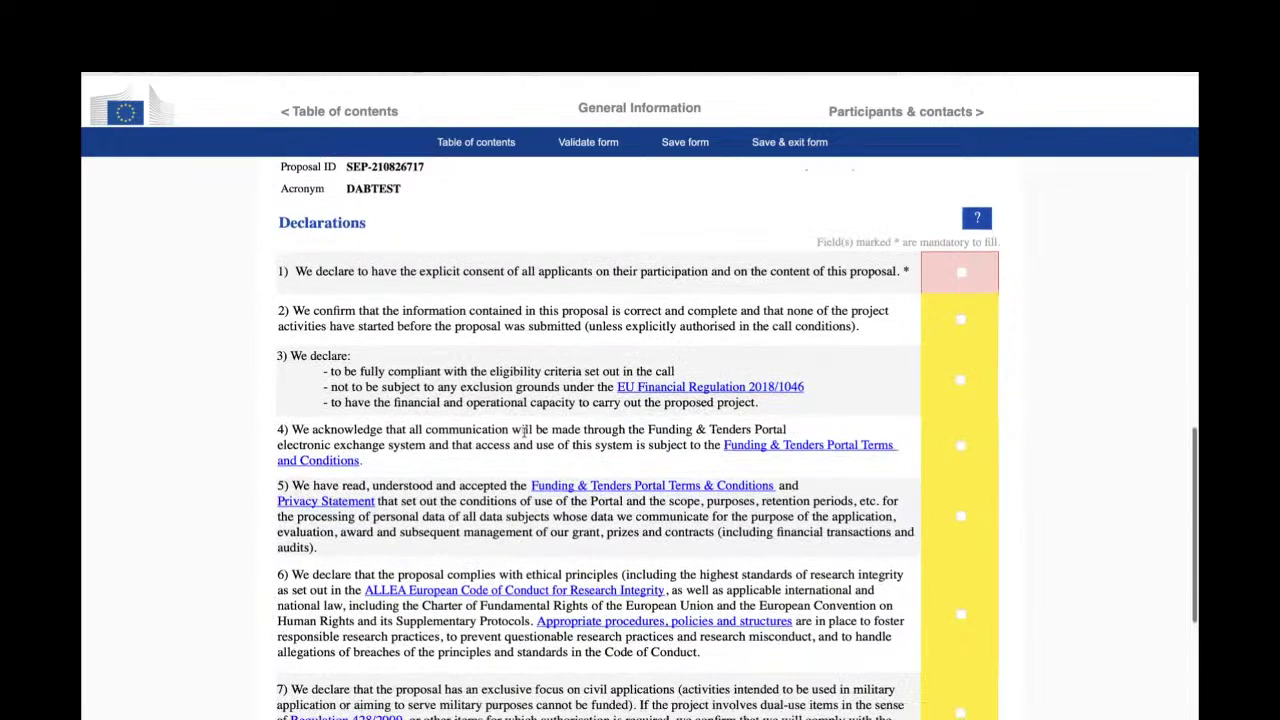
pyautogui.scroll(-1, 524, 432)
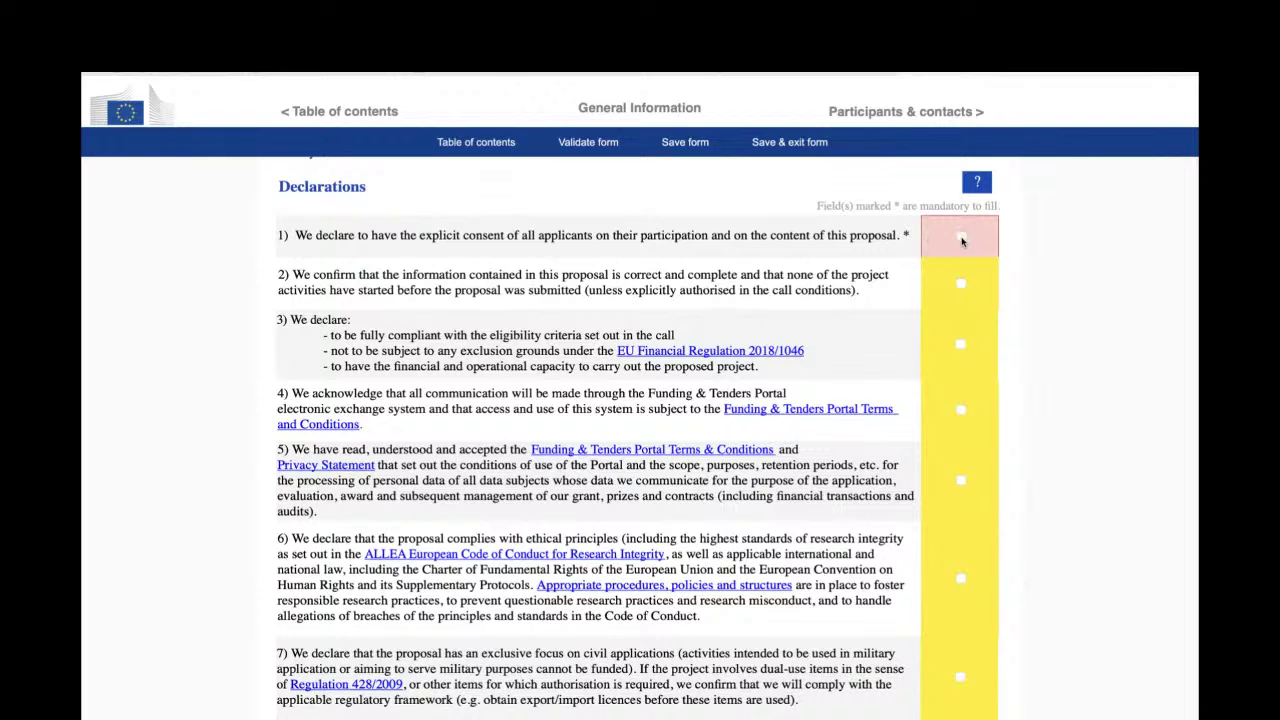
pyautogui.click(961, 239)
# - Tick declarations 2 through 9, including ethical principles and civil applications
pyautogui.scroll(-1, 851, 362)
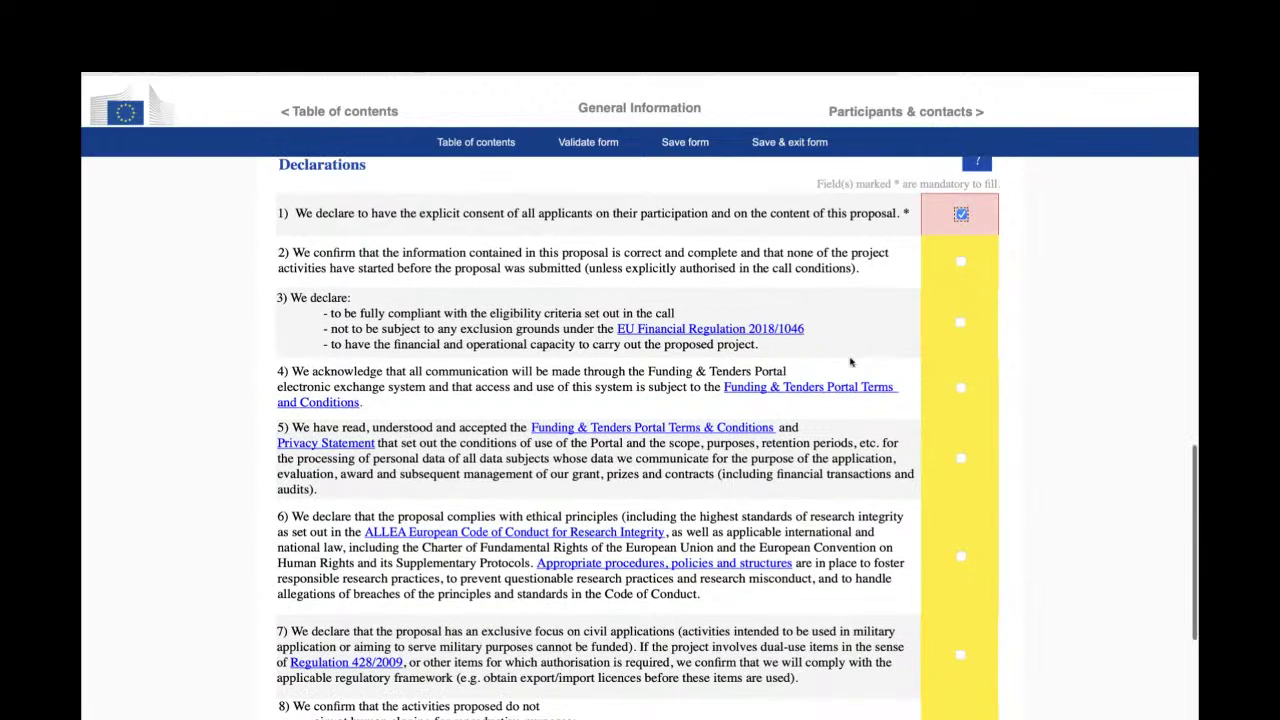
pyautogui.scroll(-3, 851, 362)
pyautogui.scroll(4, 851, 362)
pyautogui.scroll(-1, 851, 362)
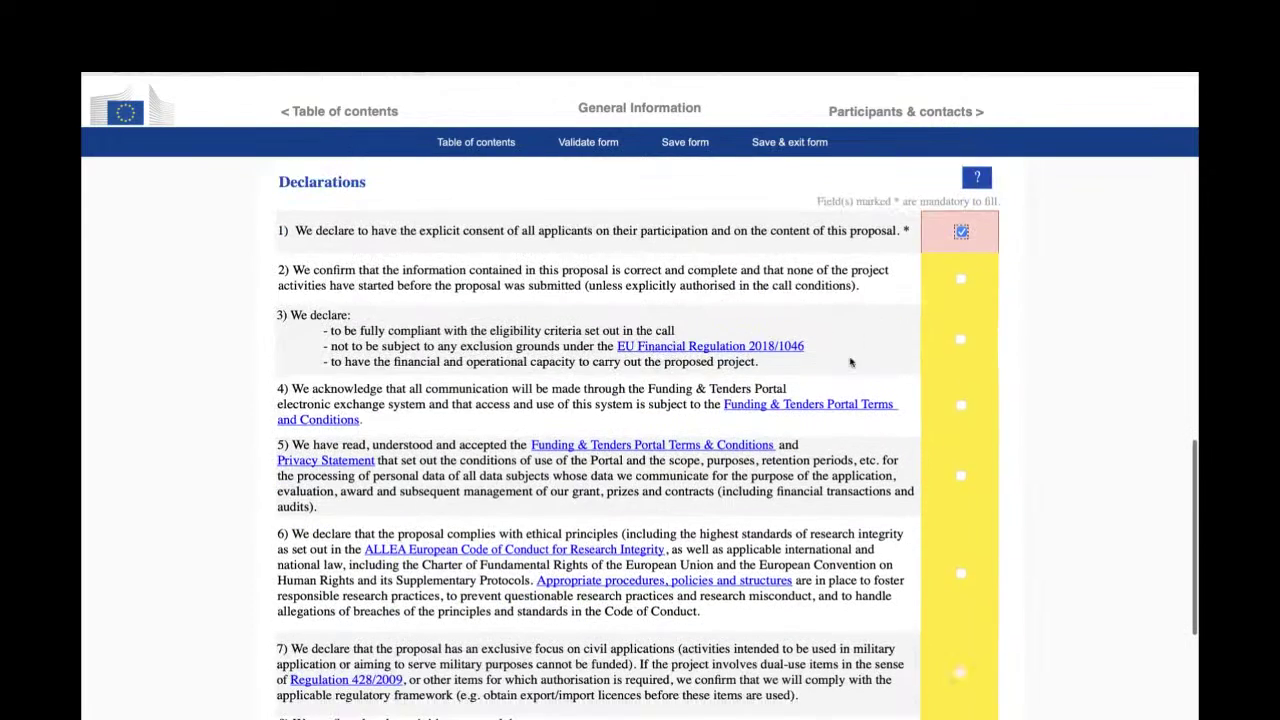
pyautogui.scroll(-1, 851, 362)
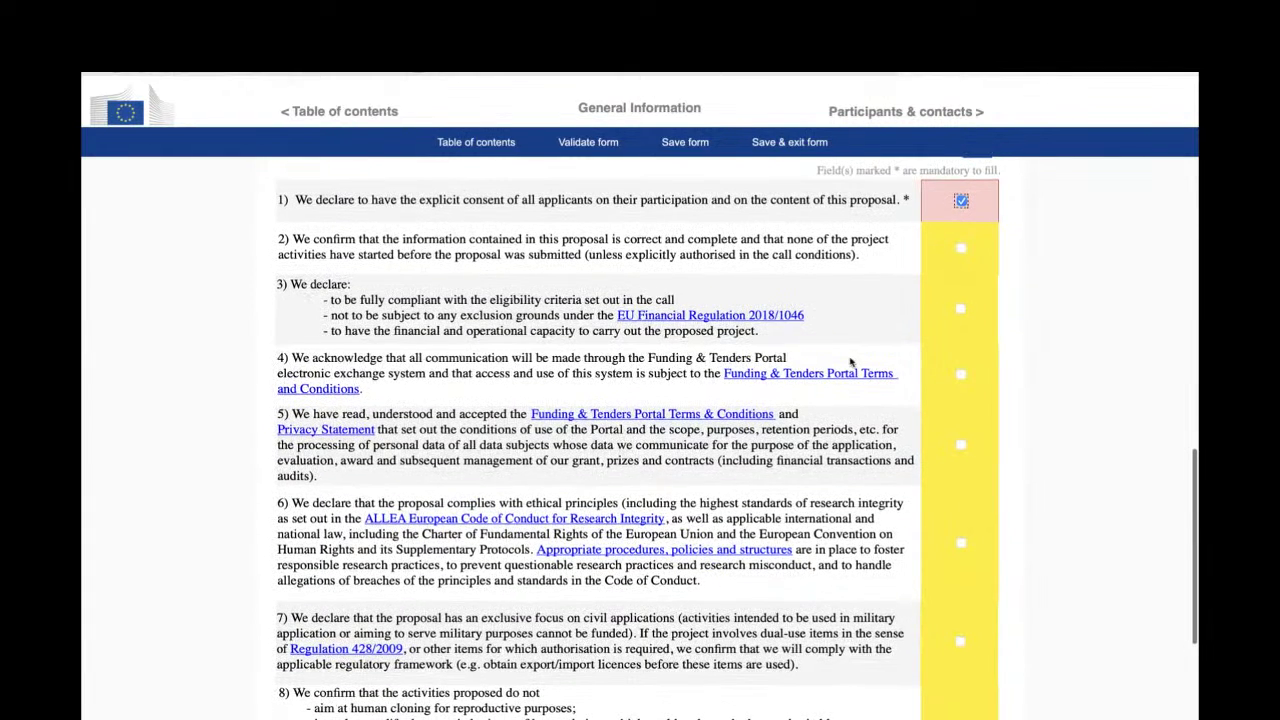
pyautogui.click(960, 248)
pyautogui.click(961, 309)
pyautogui.click(961, 374)
pyautogui.click(961, 444)
pyautogui.click(961, 543)
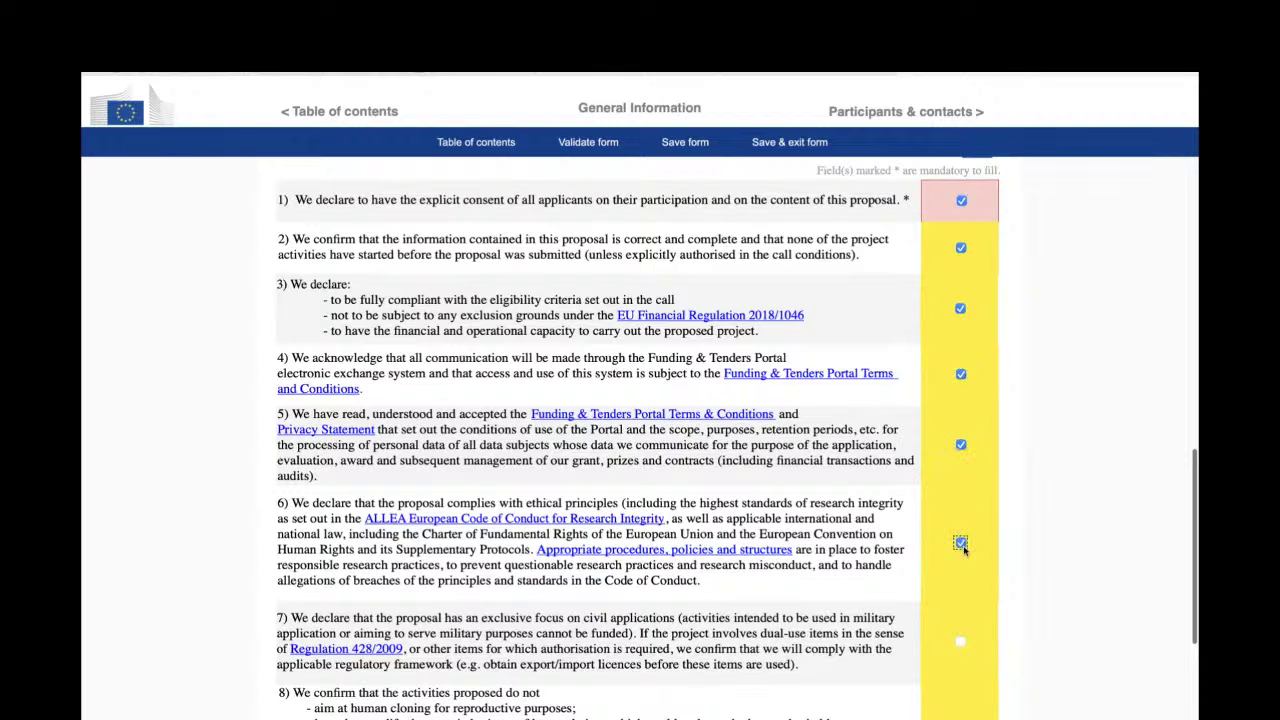
pyautogui.click(960, 641)
pyautogui.scroll(-3, 960, 641)
pyautogui.click(960, 569)
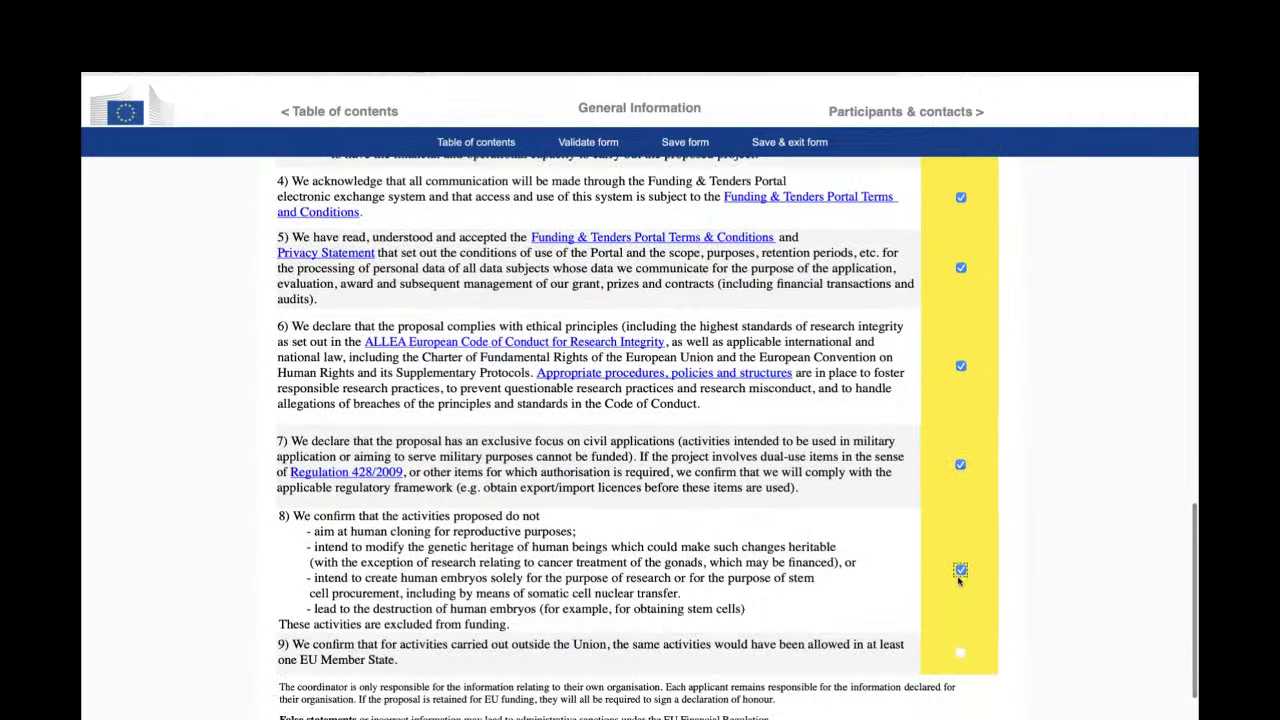
pyautogui.click(960, 651)
pyautogui.scroll(-2, 950, 617)
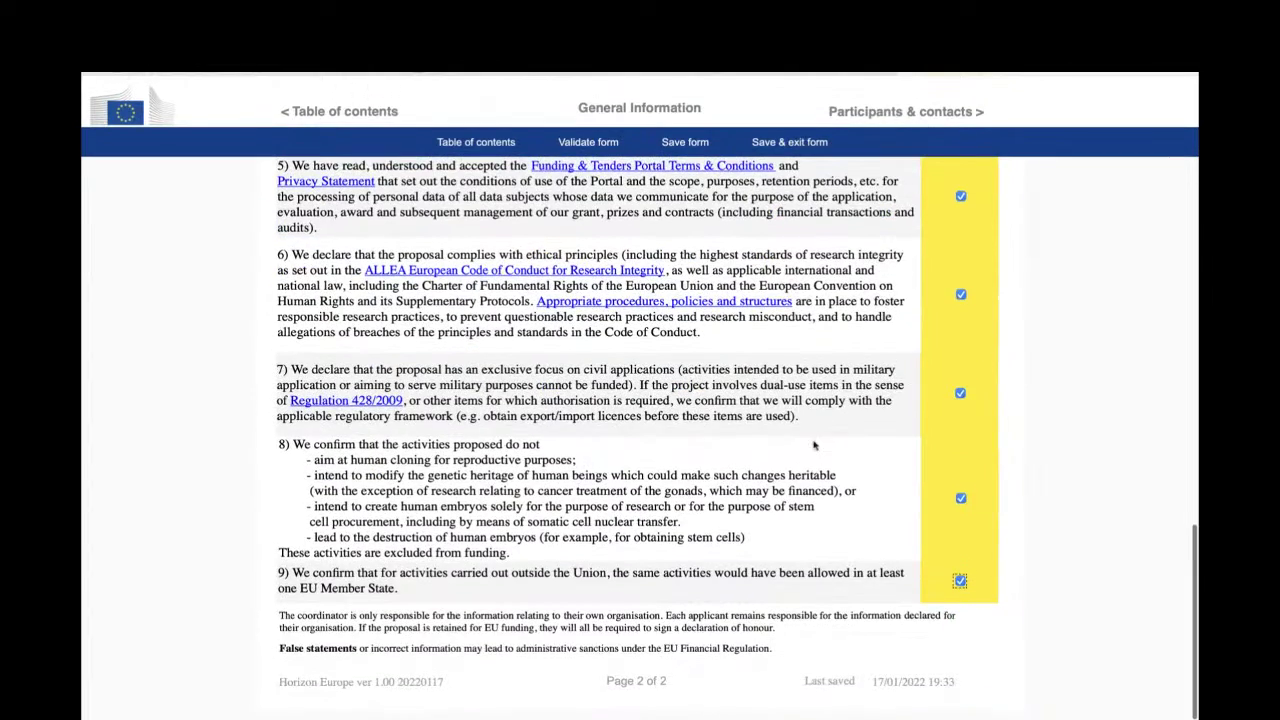
pyautogui.scroll(20, 813, 445)
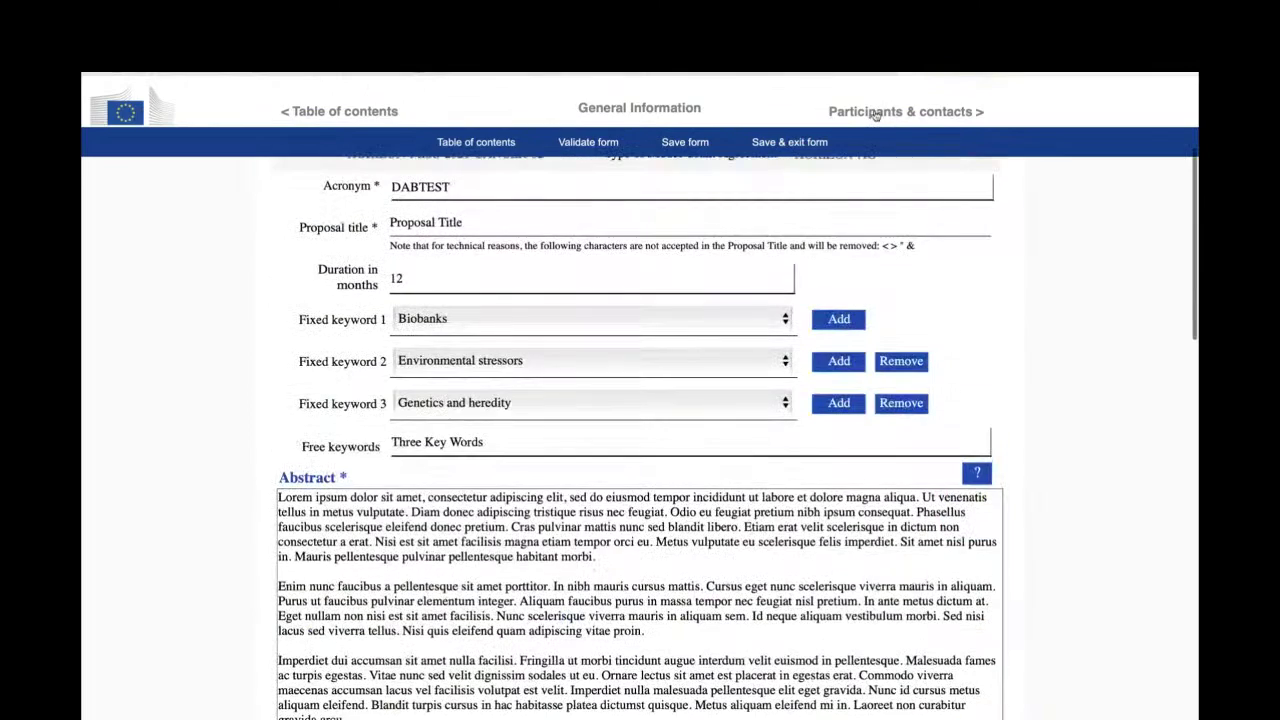
pyautogui.click(875, 114)
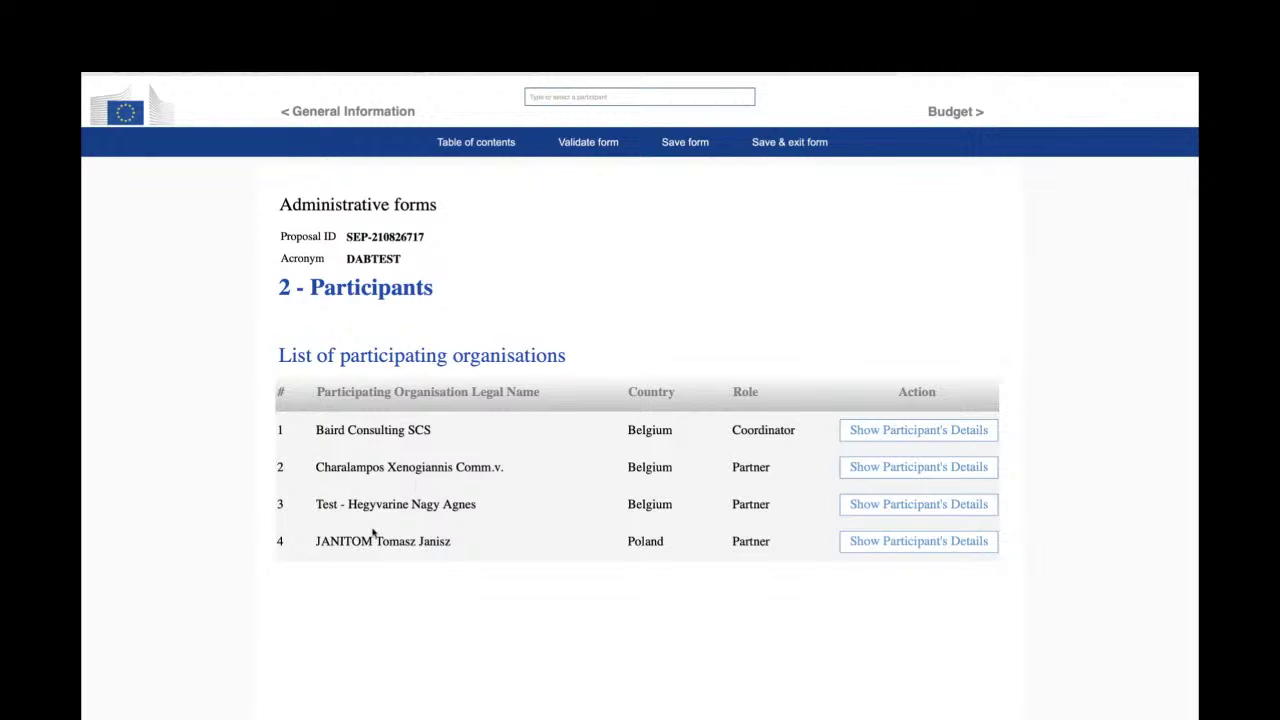
pyautogui.click(874, 544)
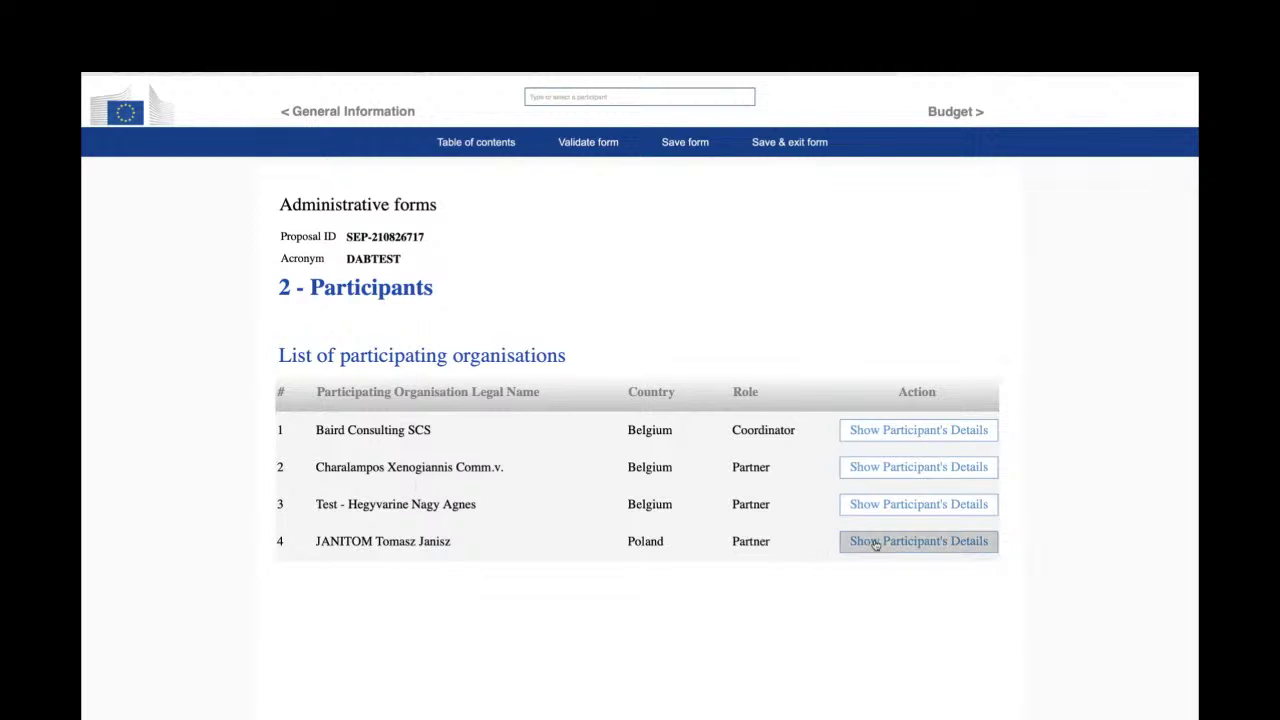
pyautogui.click(875, 545)
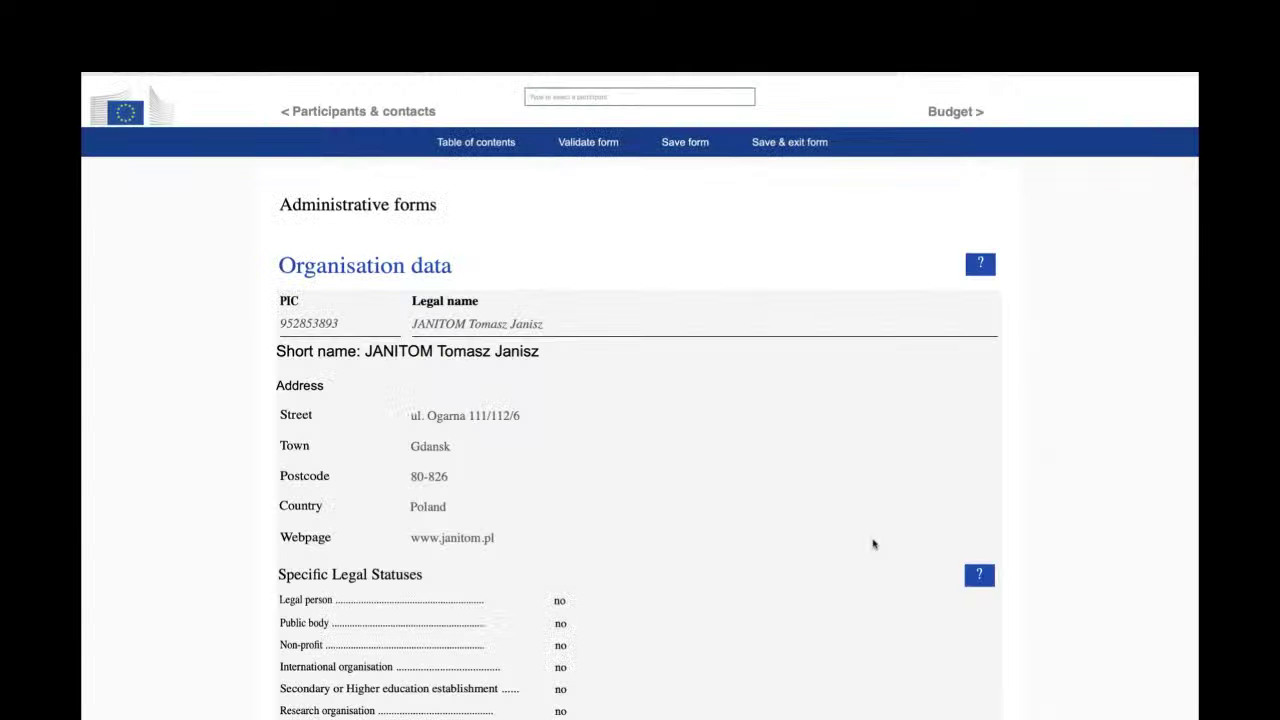
# - Tick 'not applicable' in JANITOM's Departments section so it reads No department involved
pyautogui.scroll(-8, 874, 544)
pyautogui.scroll(-5, 873, 544)
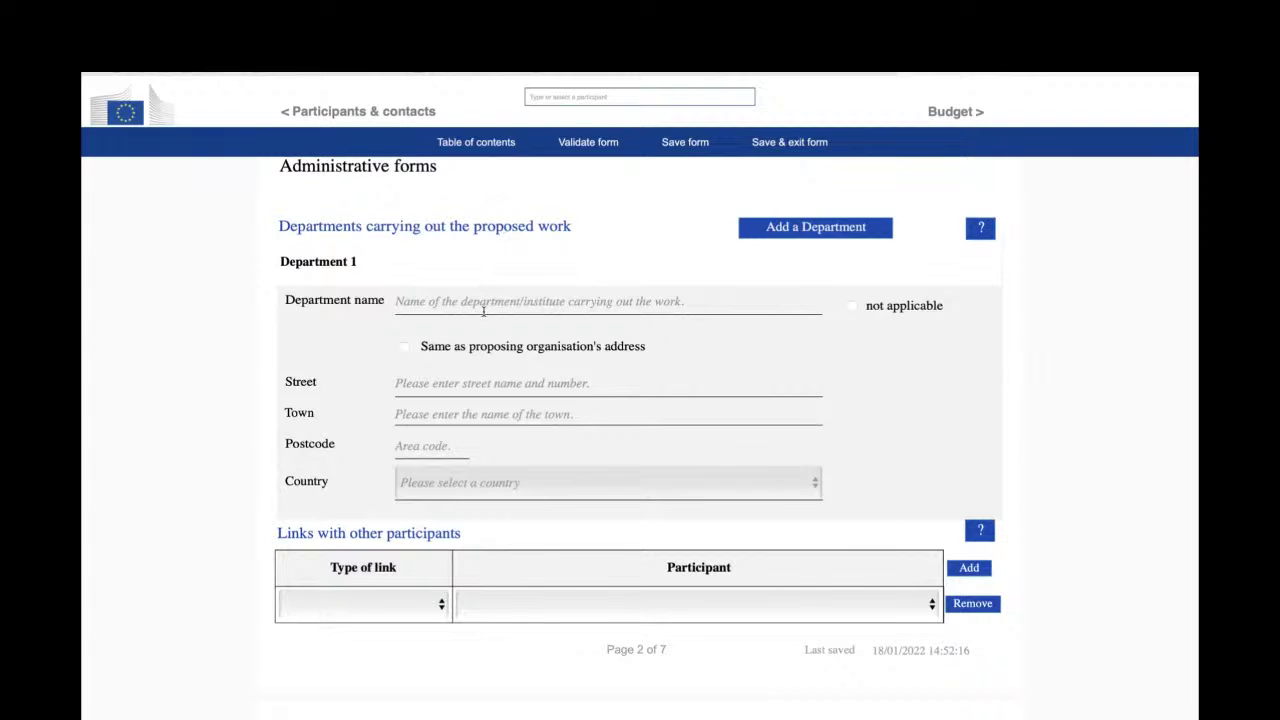
pyautogui.click(852, 306)
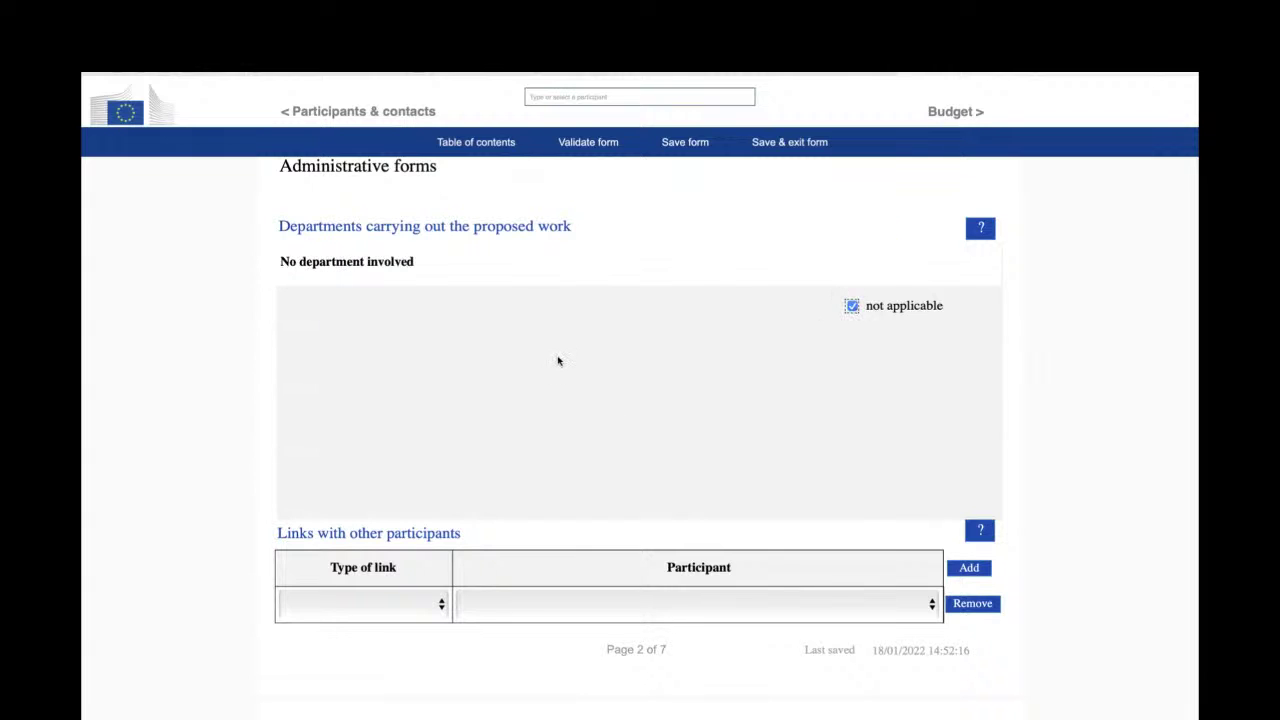
pyautogui.scroll(-5, 885, 319)
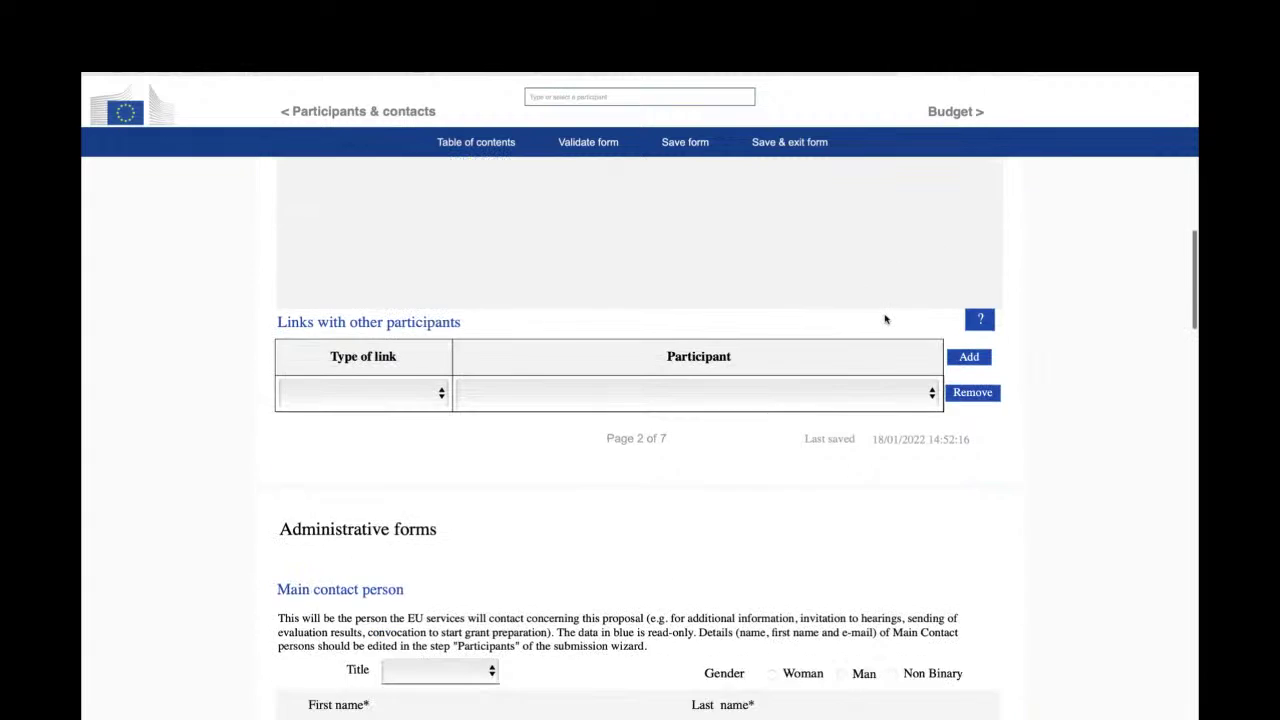
pyautogui.scroll(-2, 885, 319)
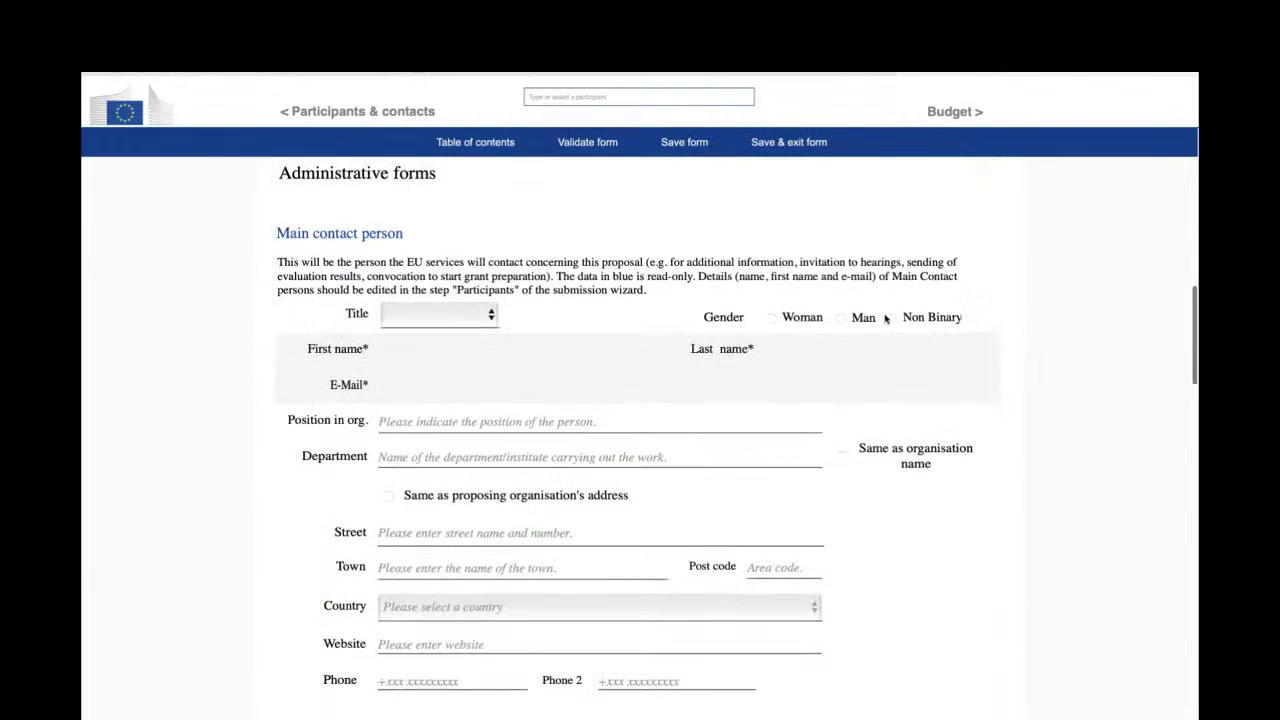
# - Choose Mr as the main contact person's title
pyautogui.click(420, 313)
pyautogui.click(405, 347)
pyautogui.click(436, 424)
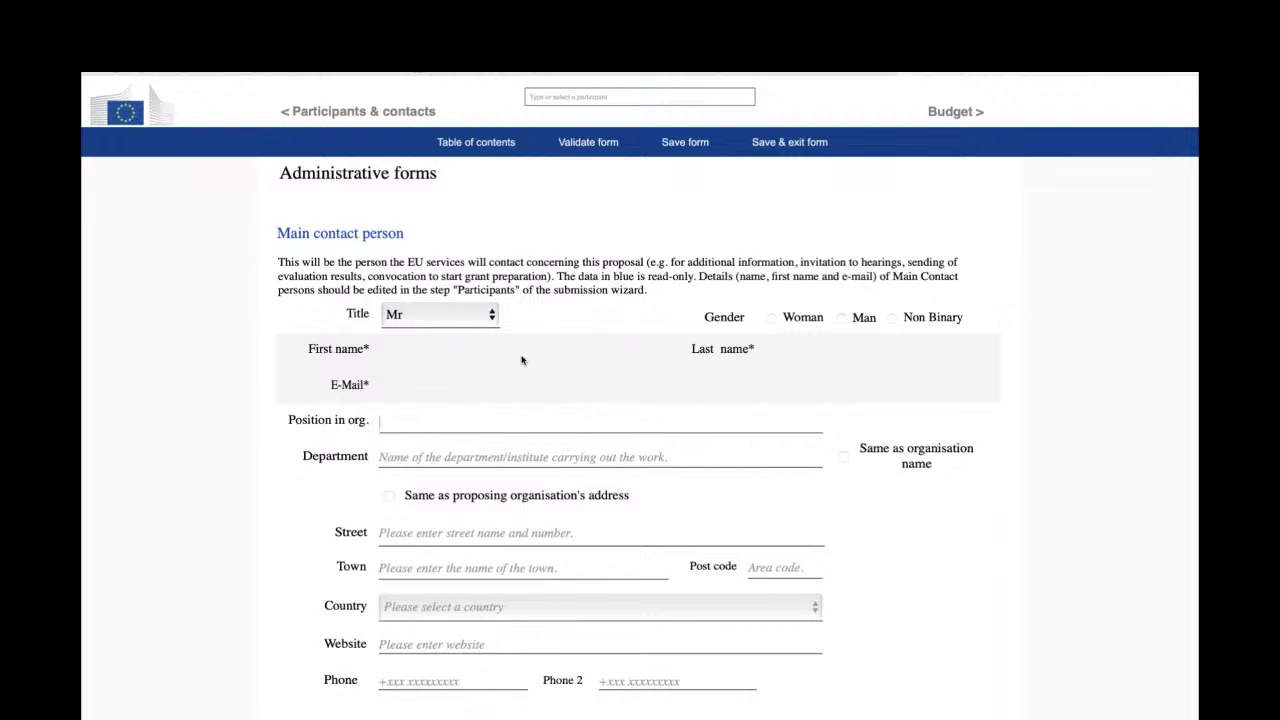
# - Scroll through administrative form pages 4 to 7, ending on page 6's empty achievements and infrastructure lists
pyautogui.scroll(-1, 456, 414)
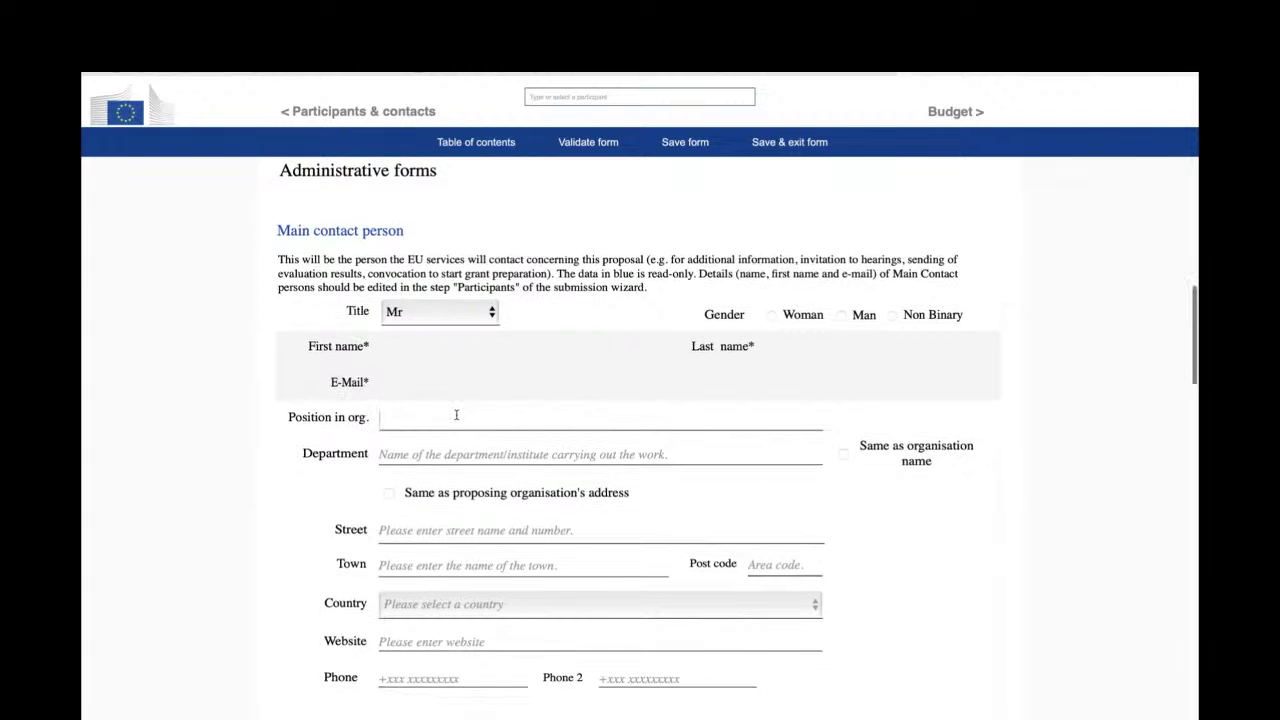
pyautogui.scroll(3, 456, 414)
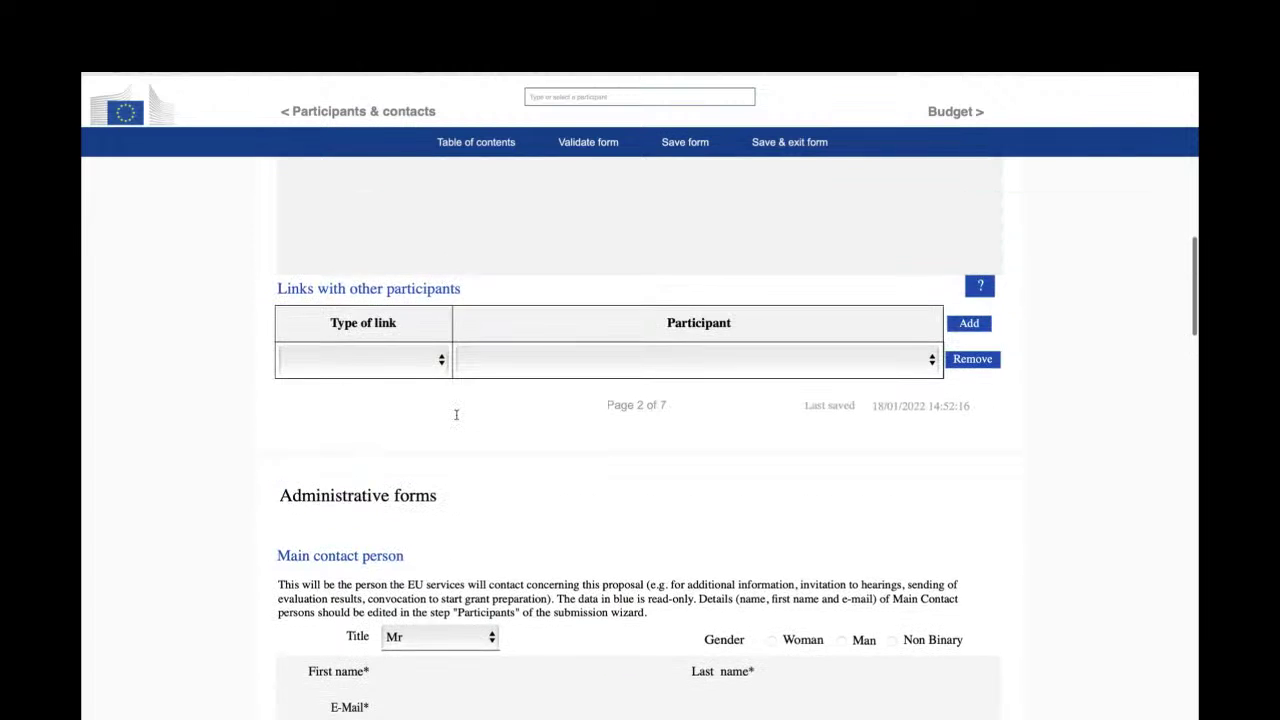
pyautogui.scroll(10, 456, 414)
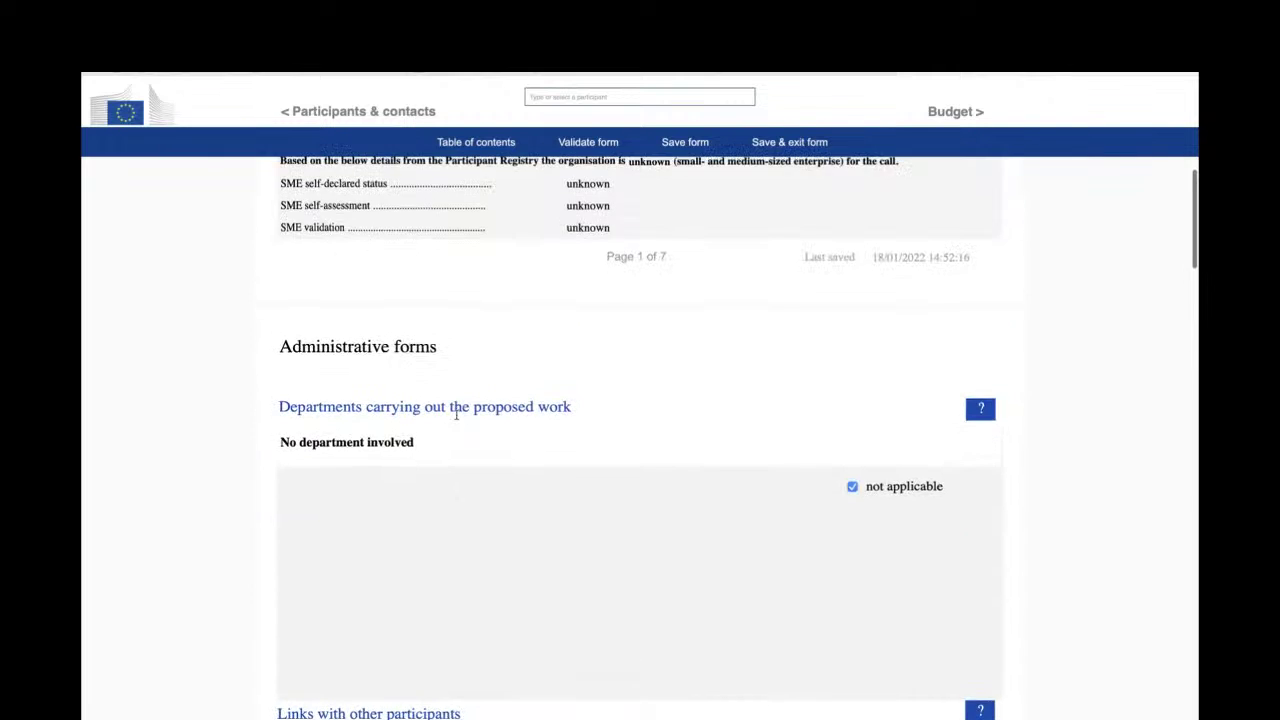
pyautogui.scroll(-12, 456, 414)
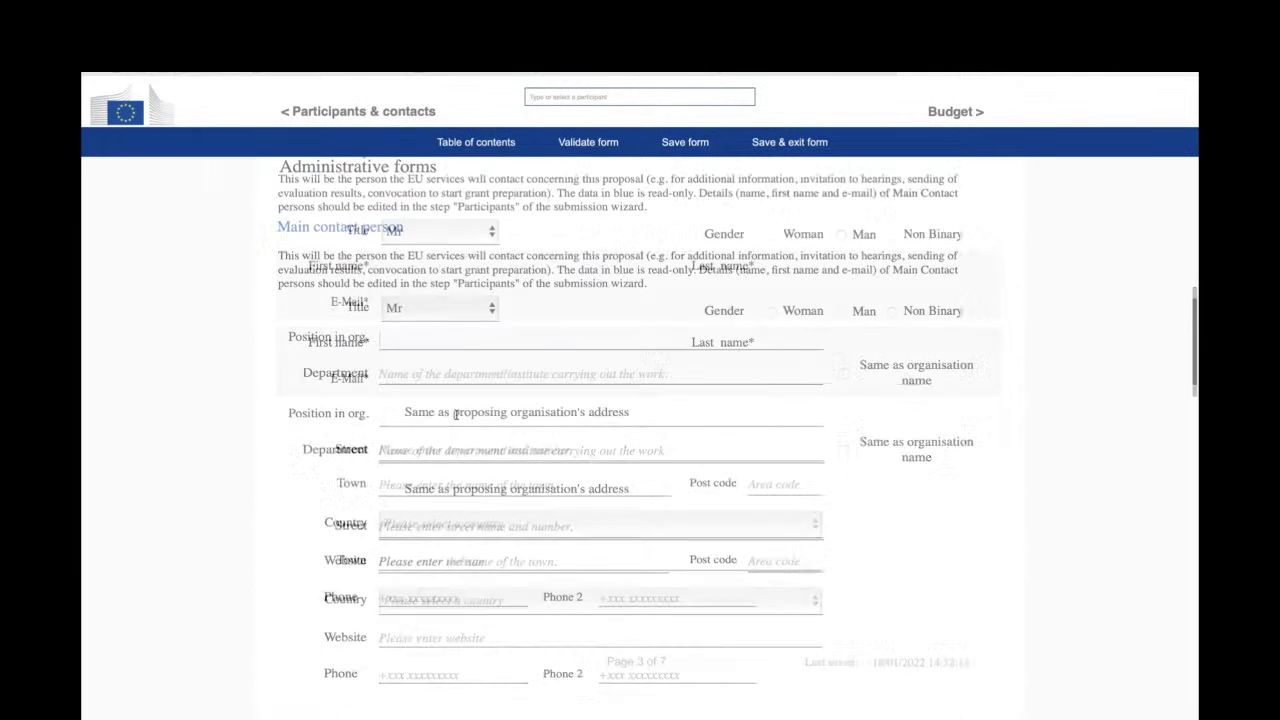
pyautogui.scroll(-2, 456, 414)
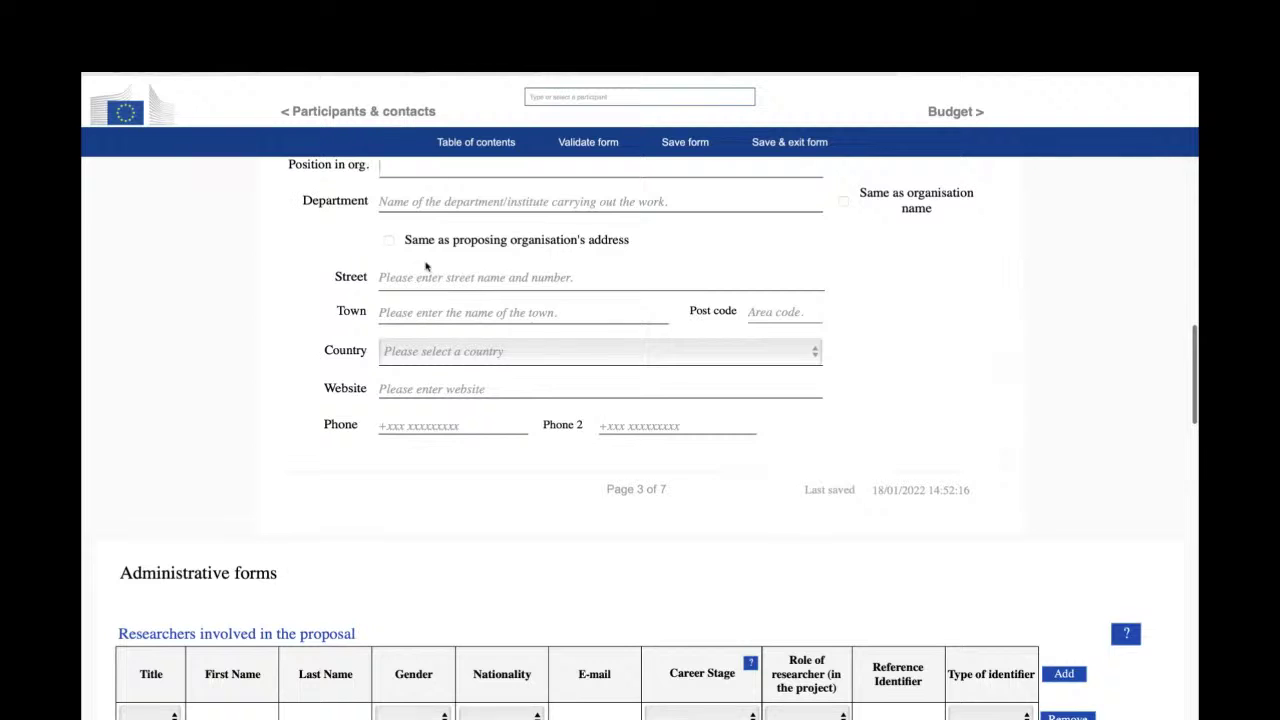
pyautogui.scroll(-4, 443, 422)
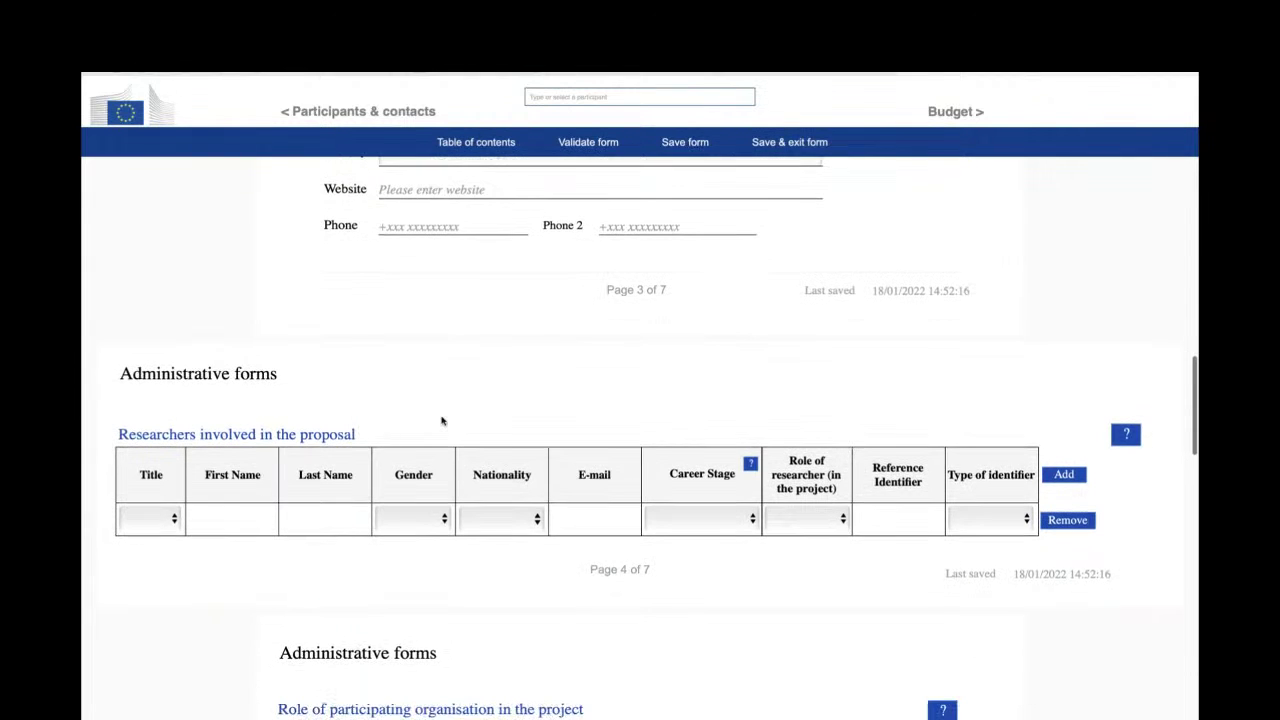
pyautogui.scroll(-2, 213, 509)
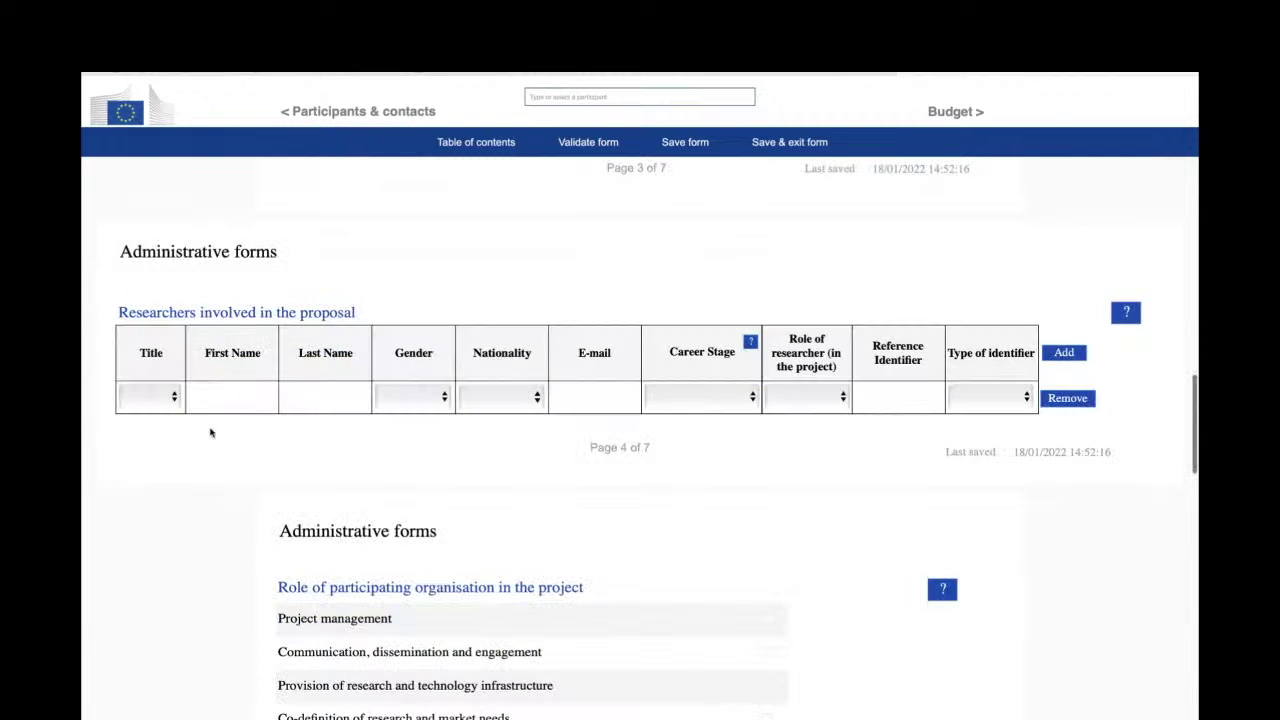
pyautogui.scroll(-6, 226, 438)
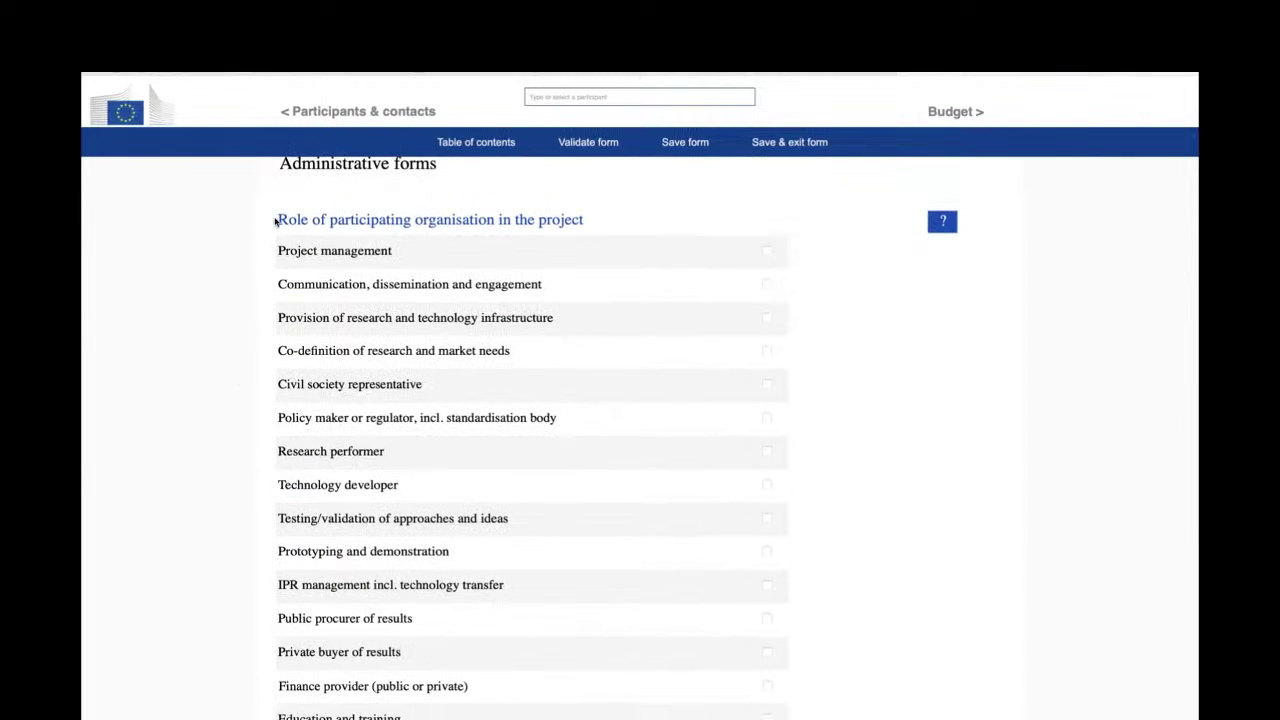
pyautogui.scroll(-1, 276, 215)
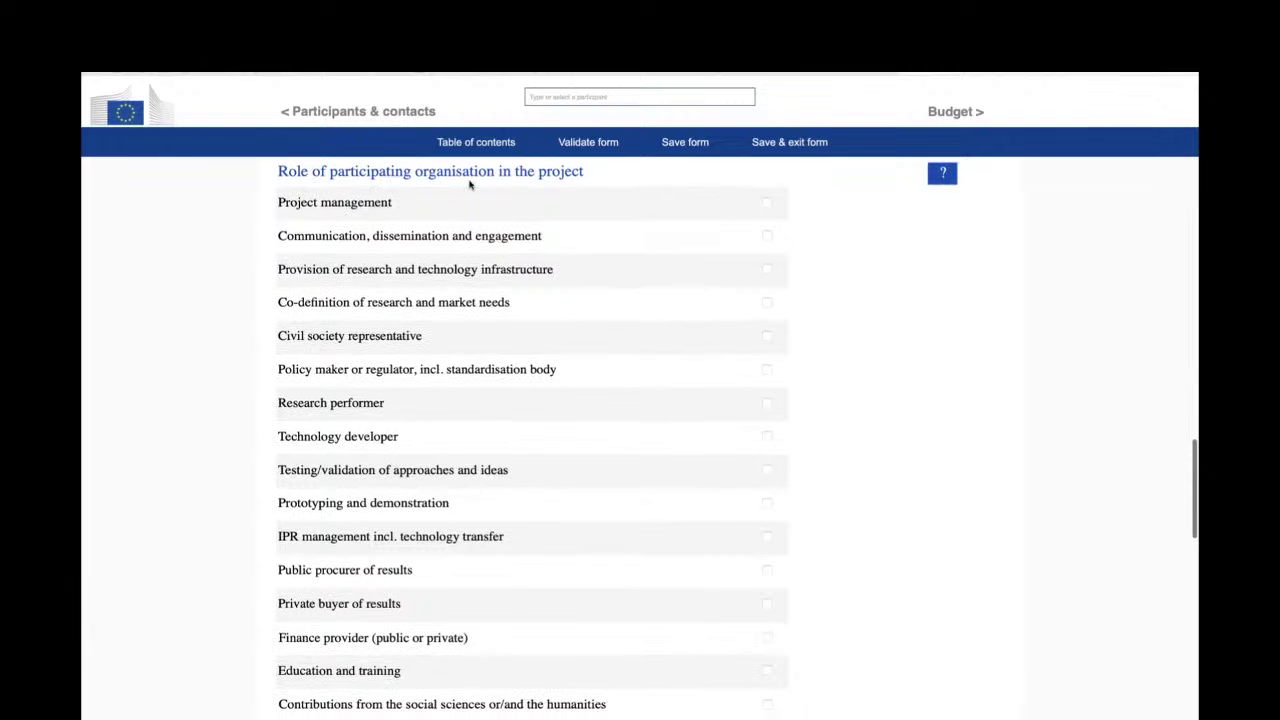
pyautogui.scroll(1, 540, 266)
pyautogui.scroll(-6, 539, 268)
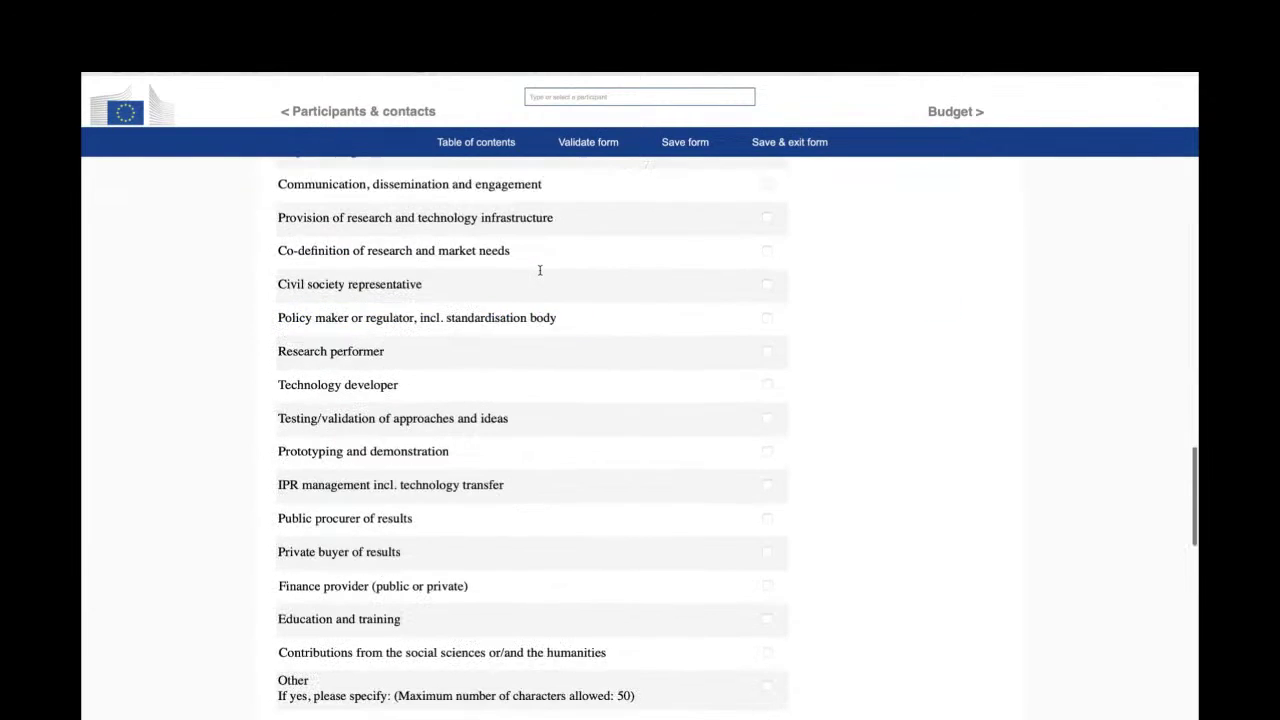
pyautogui.scroll(-1, 539, 270)
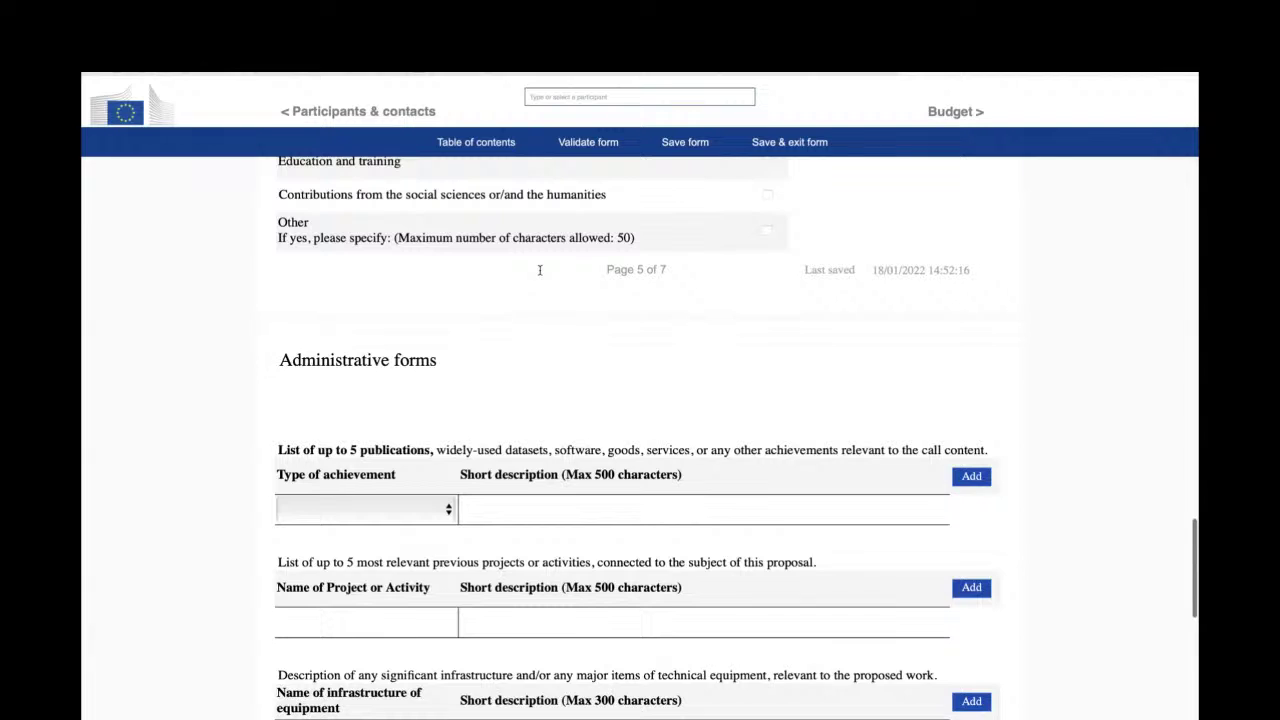
pyautogui.hotkey('ctrl', 'Up')
pyautogui.hotkey('ctrl', 'Up')
pyautogui.scroll(-1, 564, 360)
pyautogui.scroll(-2, 564, 362)
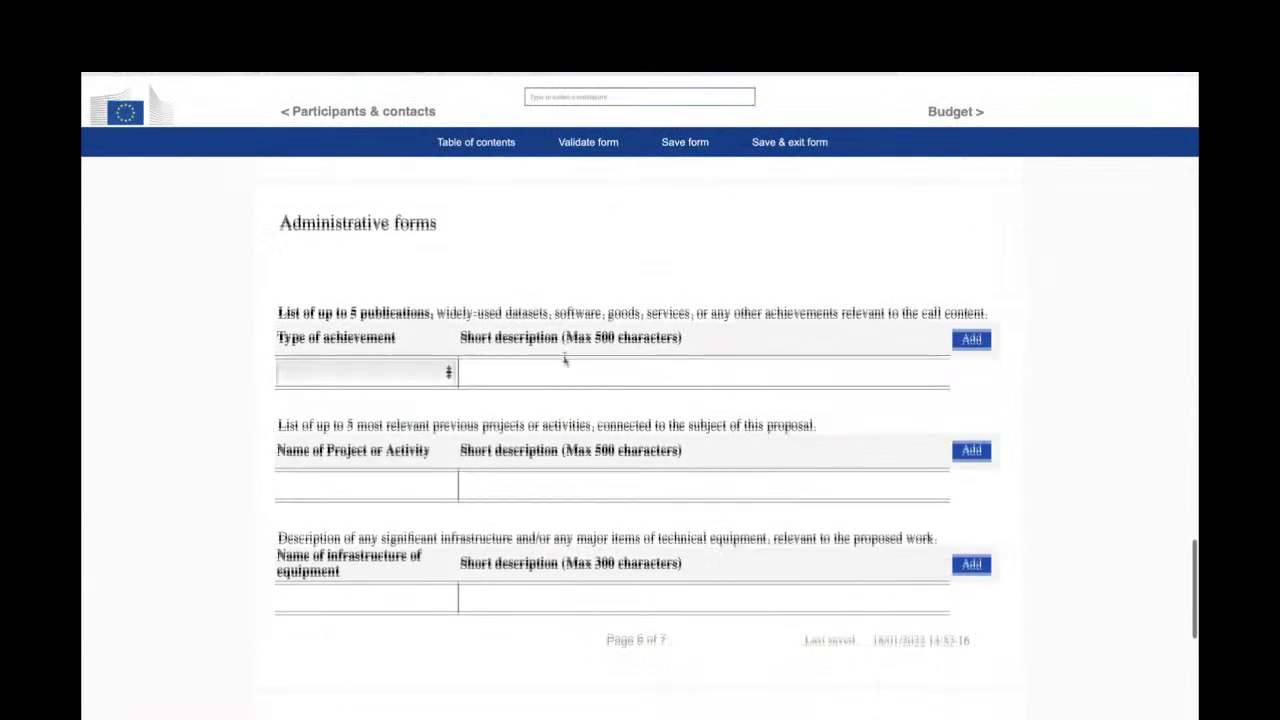
pyautogui.scroll(-2, 564, 362)
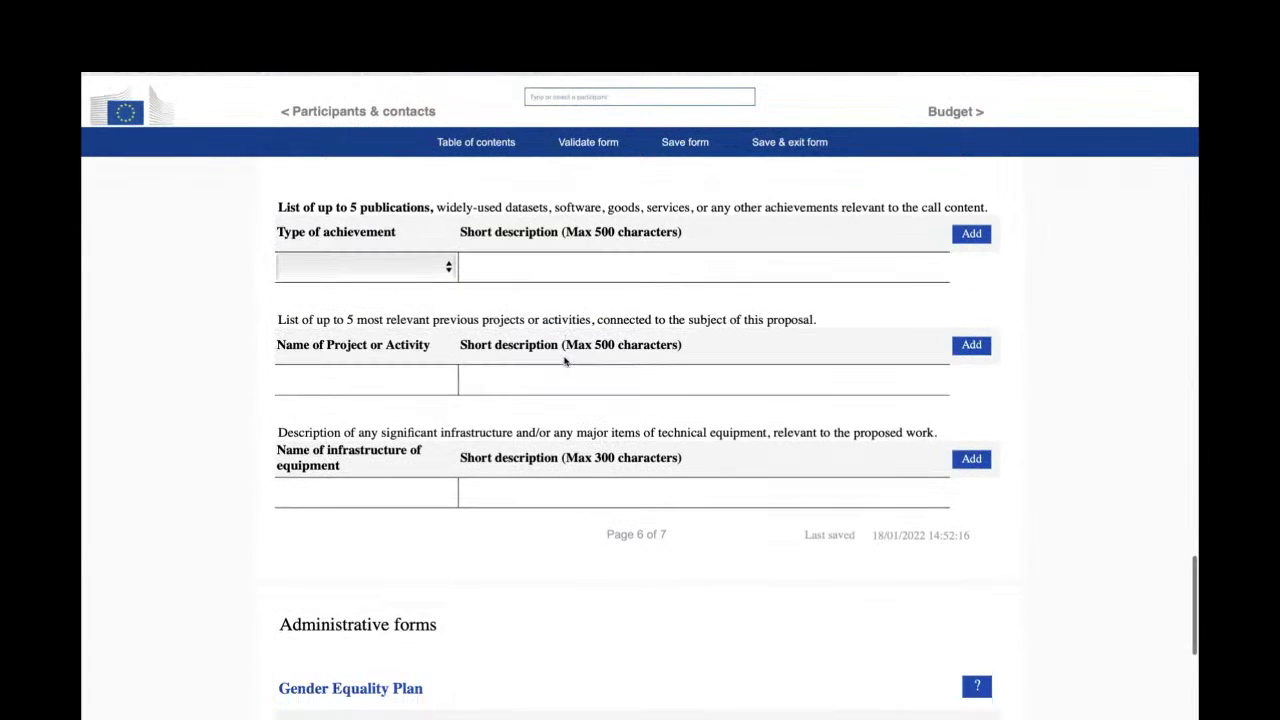
pyautogui.scroll(-3, 564, 361)
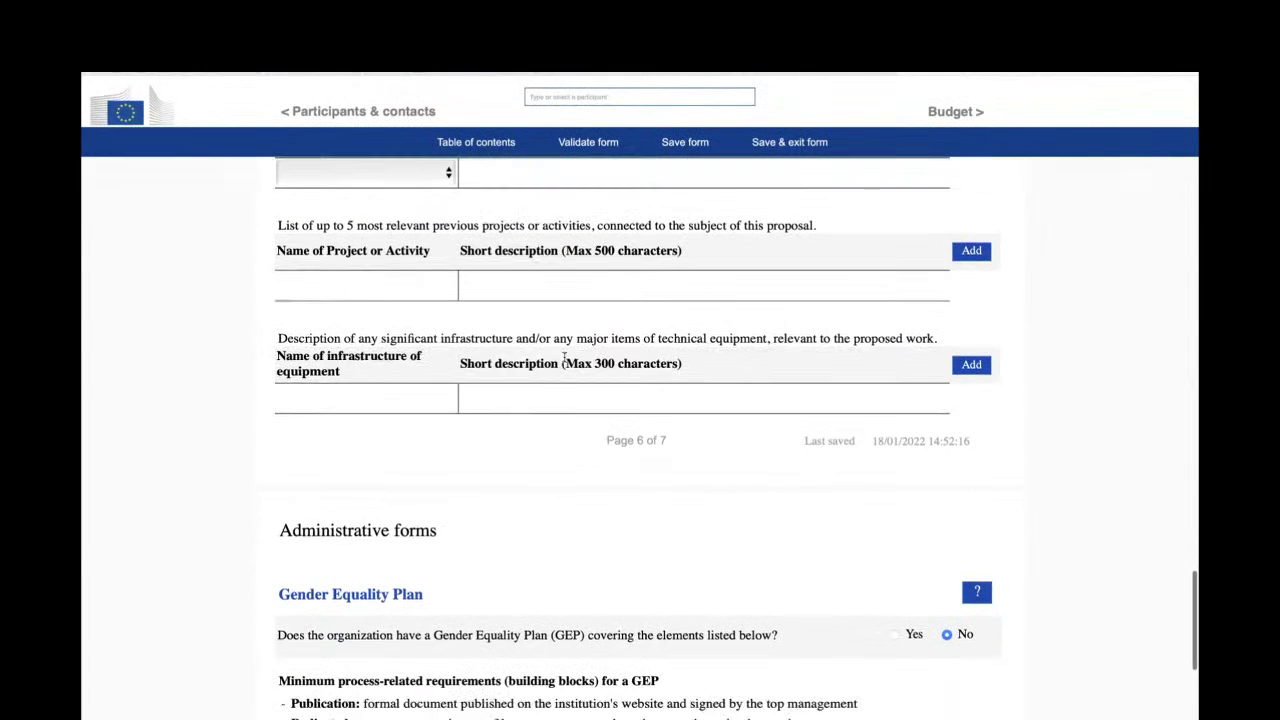
pyautogui.scroll(-3, 564, 362)
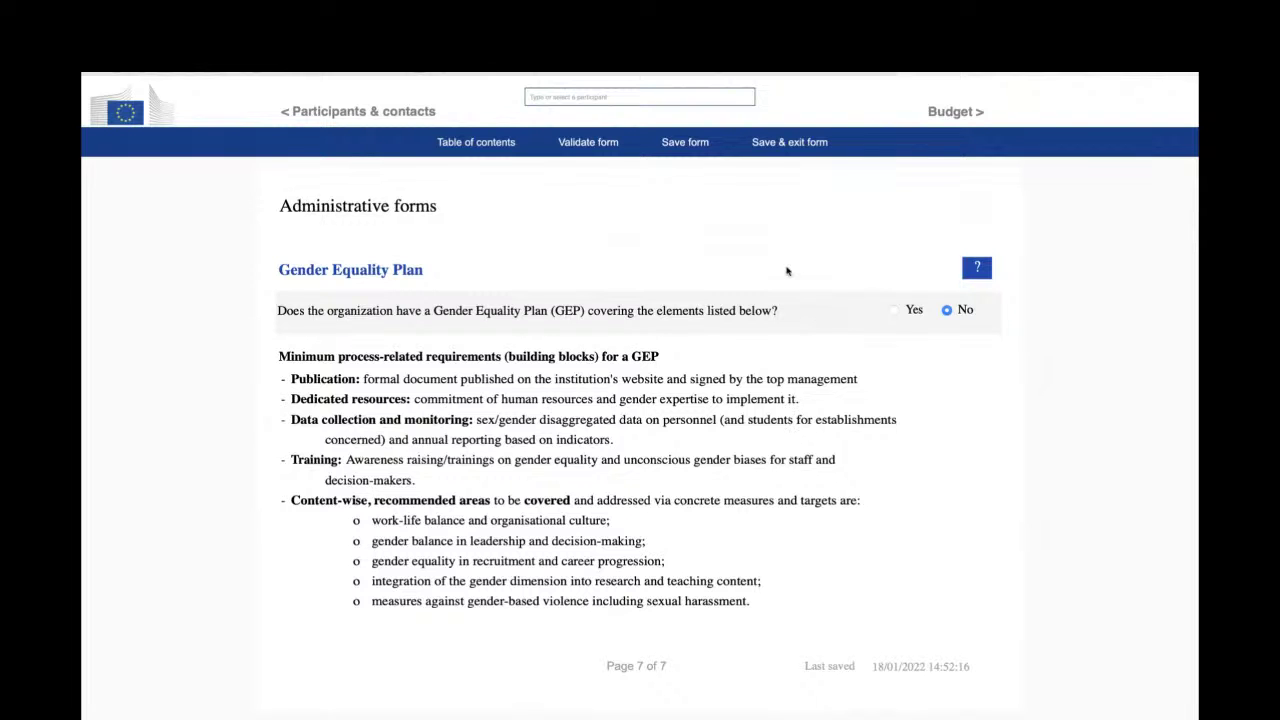
pyautogui.scroll(5, 787, 271)
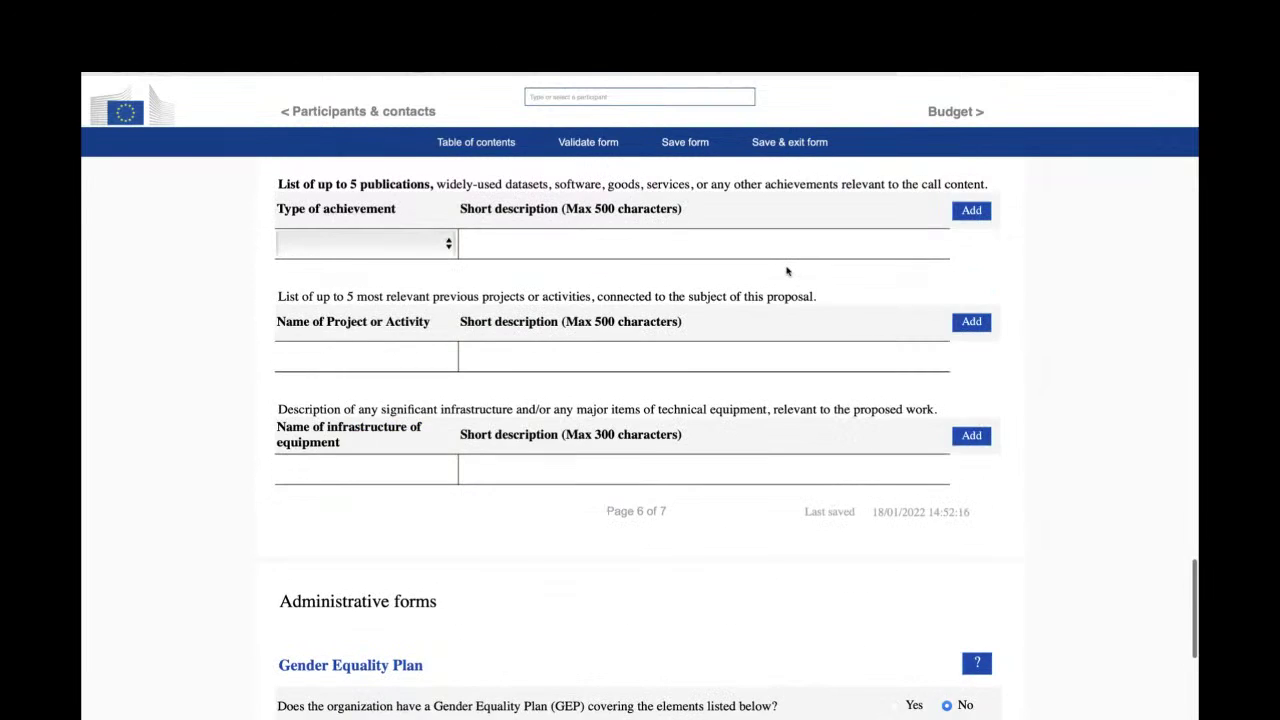
pyautogui.scroll(2, 787, 271)
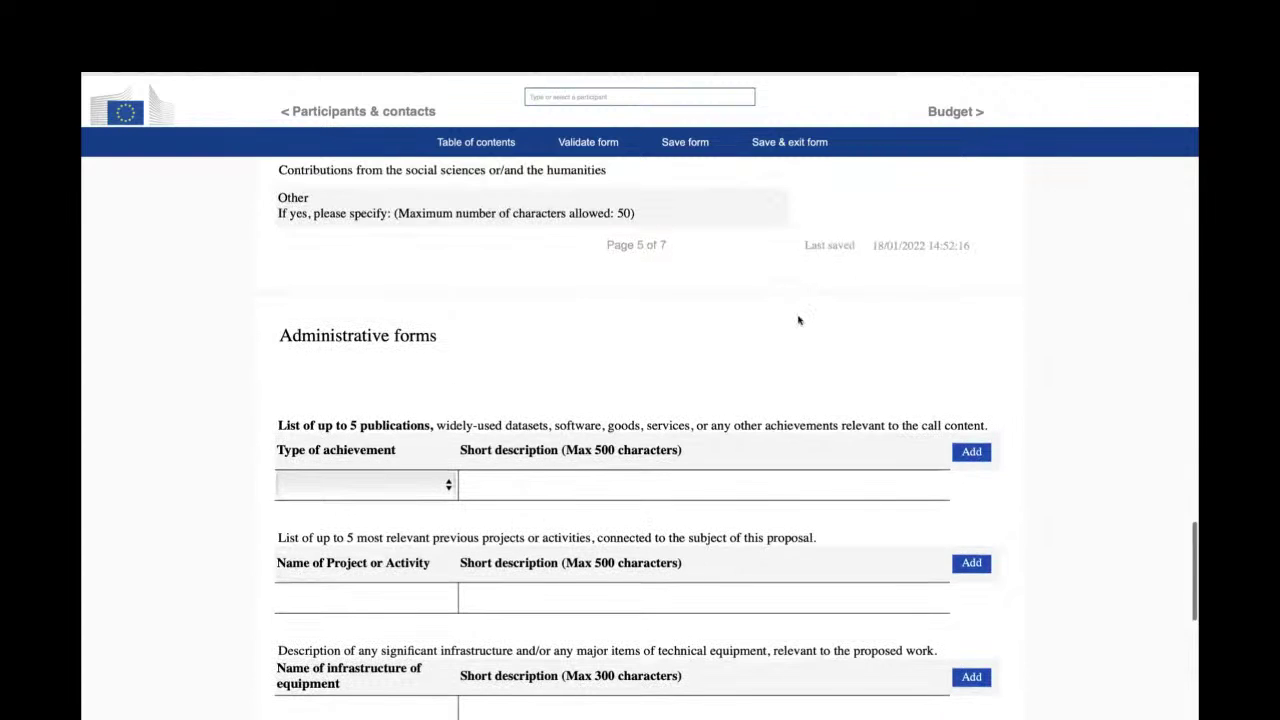
# - Open the Budget section and scroll across the budget table
pyautogui.click(953, 112)
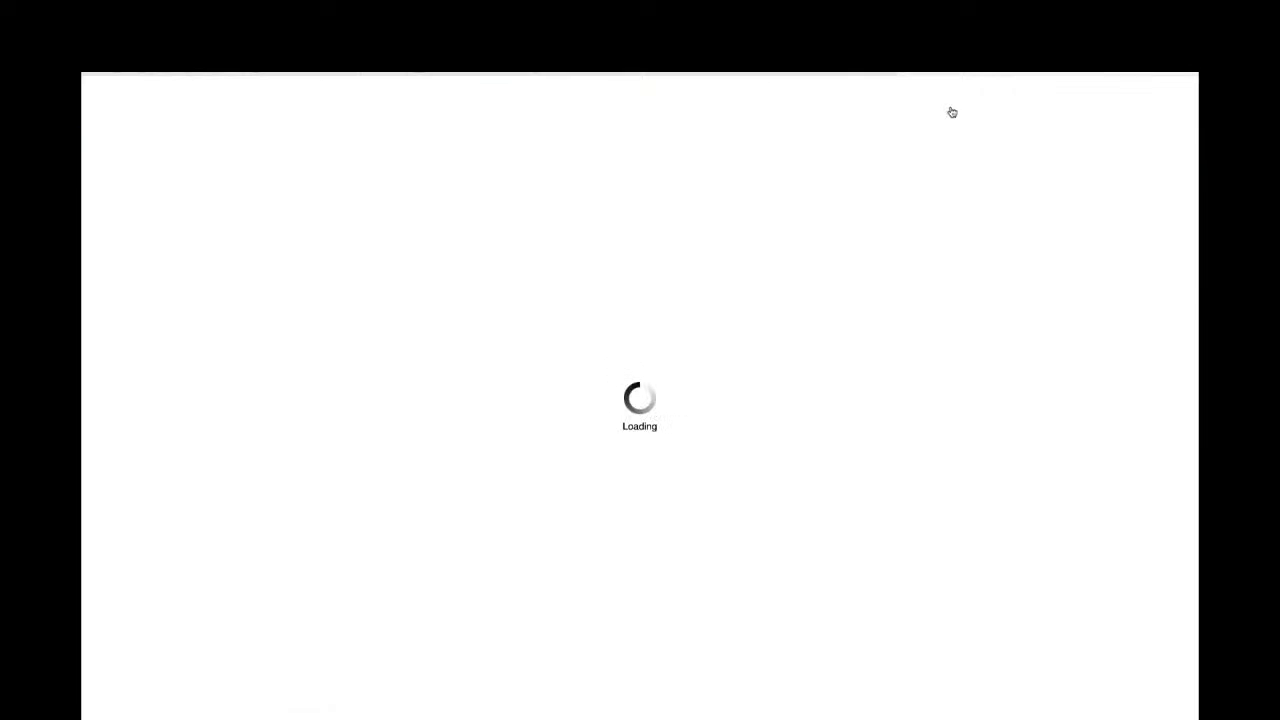
pyautogui.scroll(-1, 912, 256)
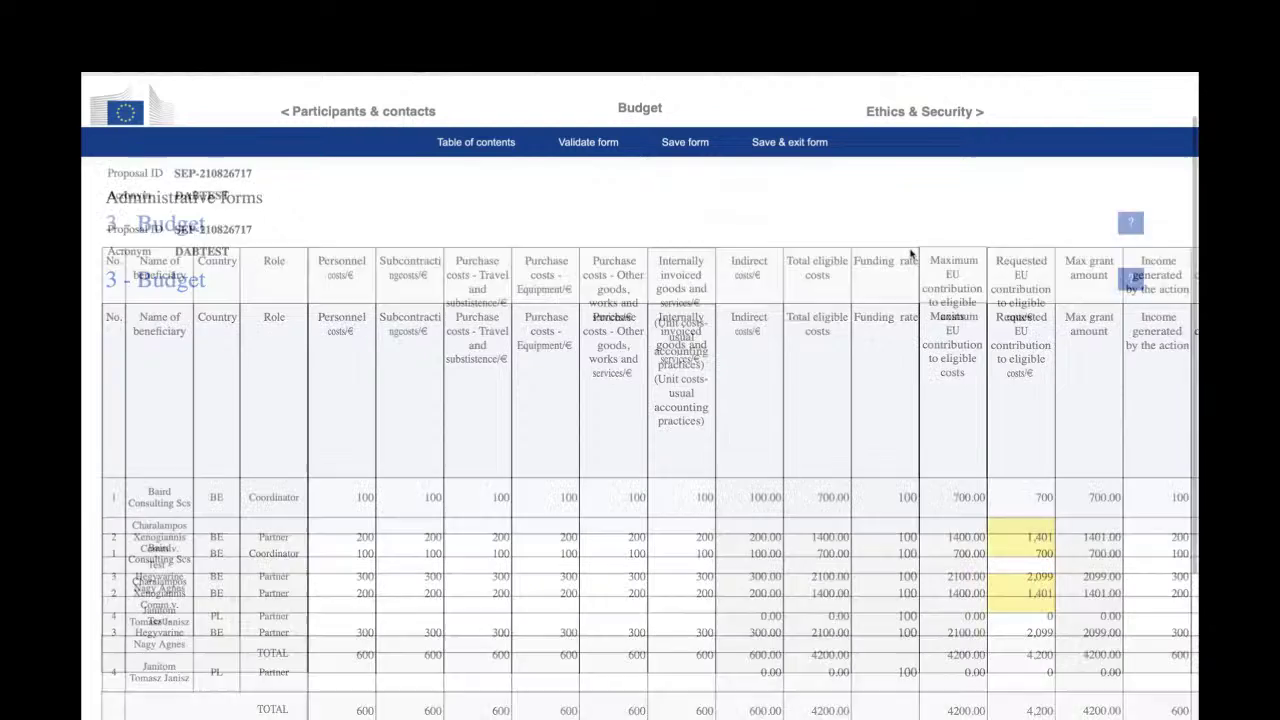
pyautogui.scroll(-1, 912, 256)
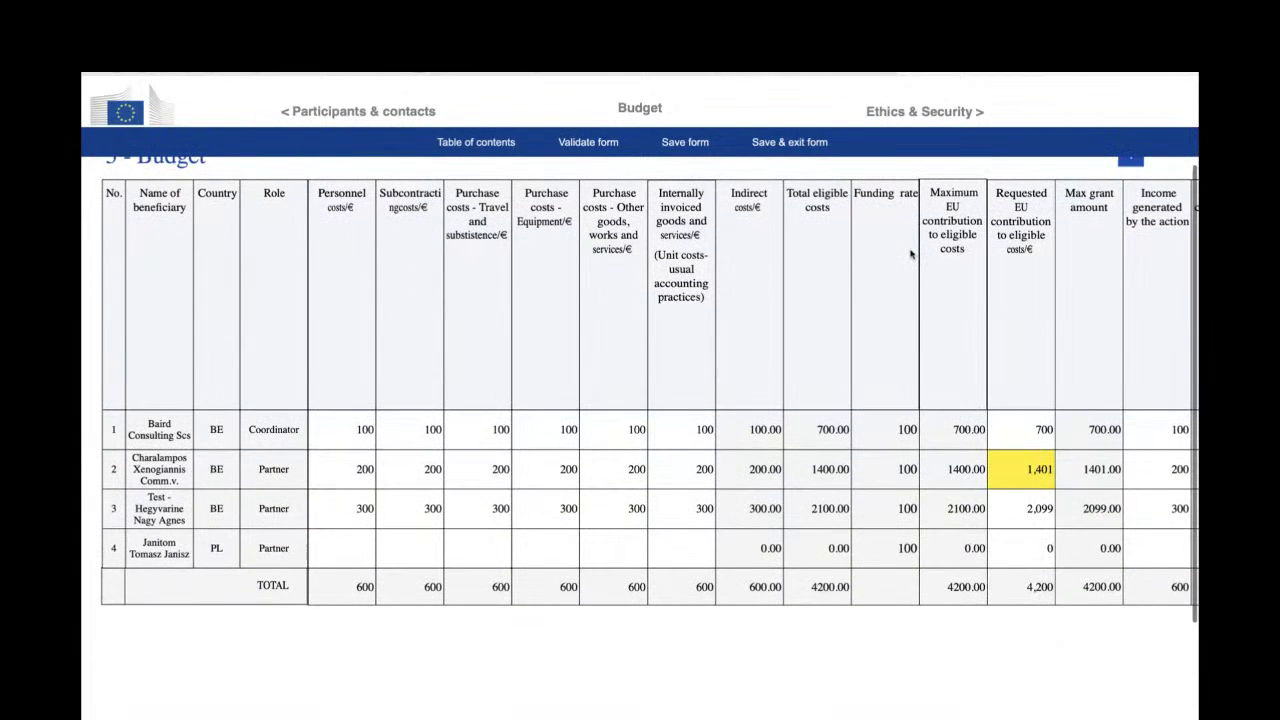
pyautogui.hscroll(2, 904, 314)
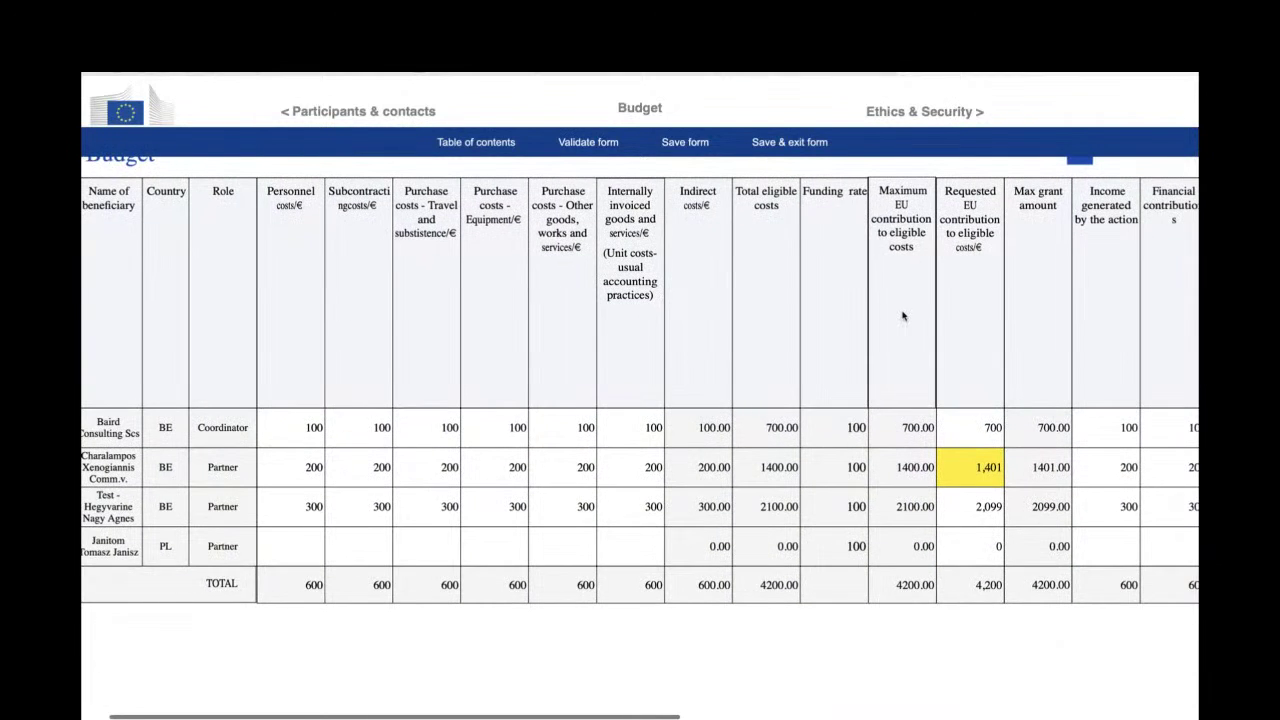
pyautogui.hscroll(3, 903, 316)
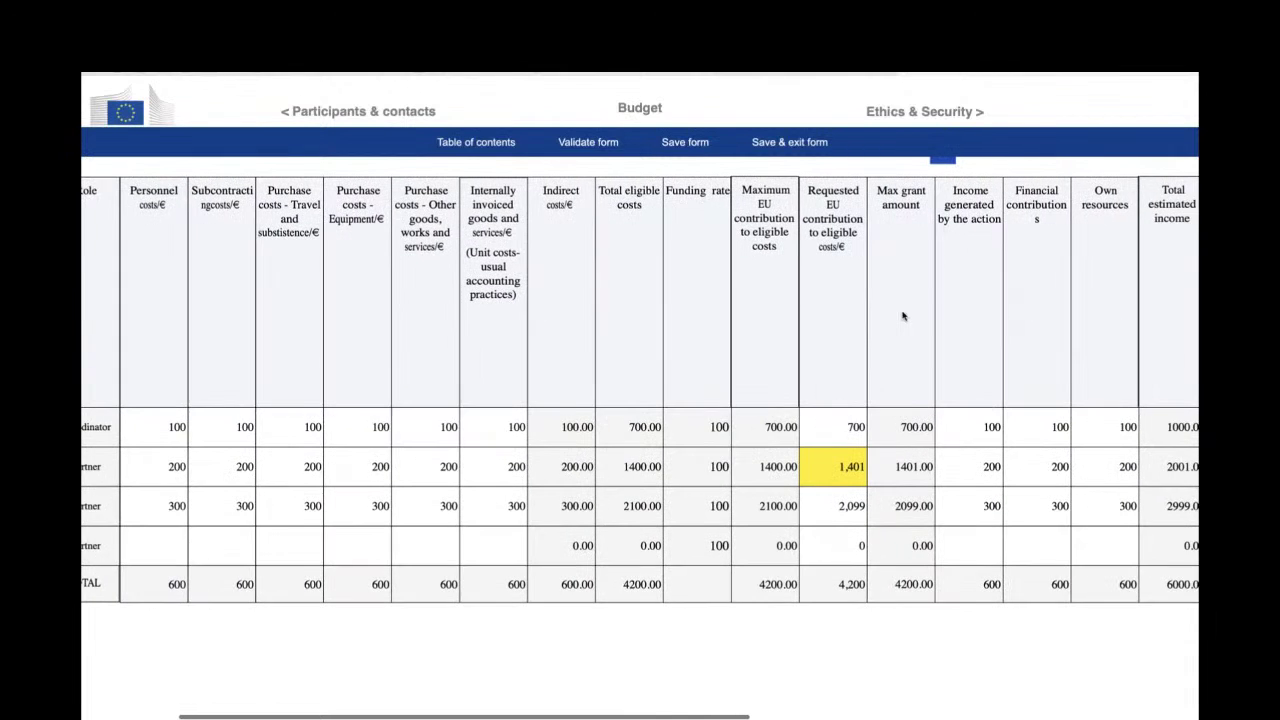
pyautogui.hscroll(2, 903, 316)
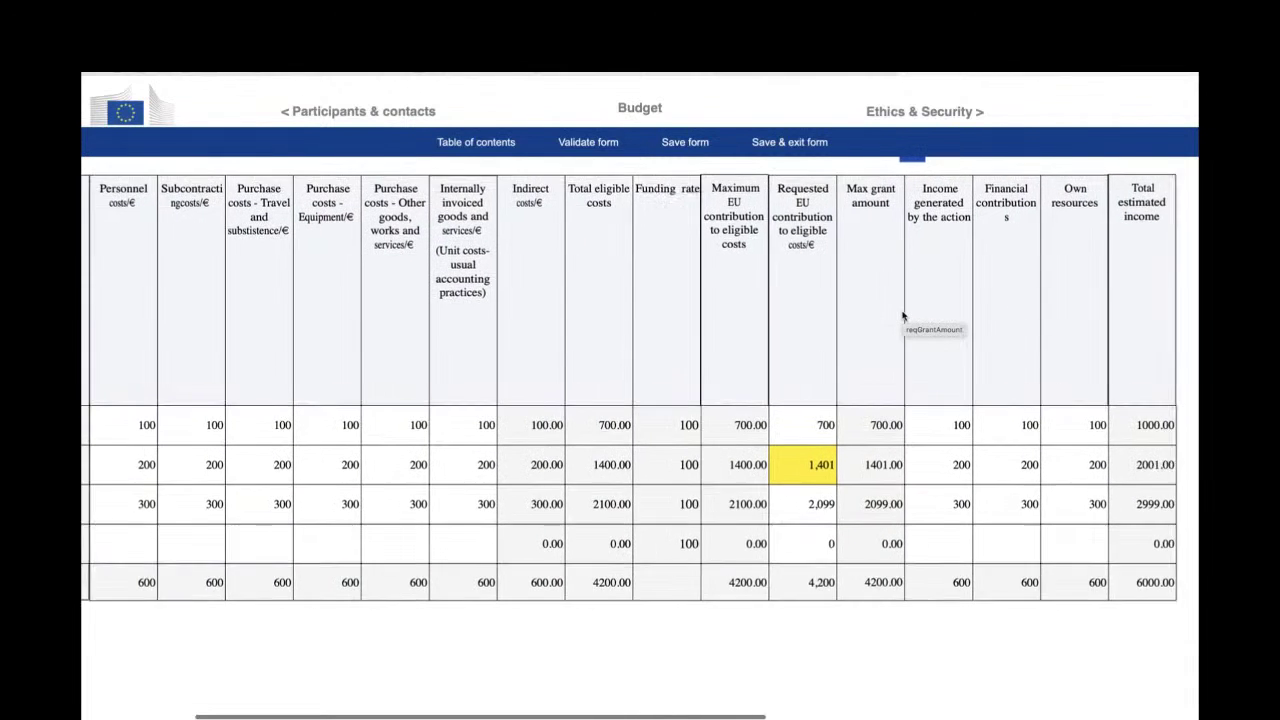
pyautogui.hscroll(2, 903, 316)
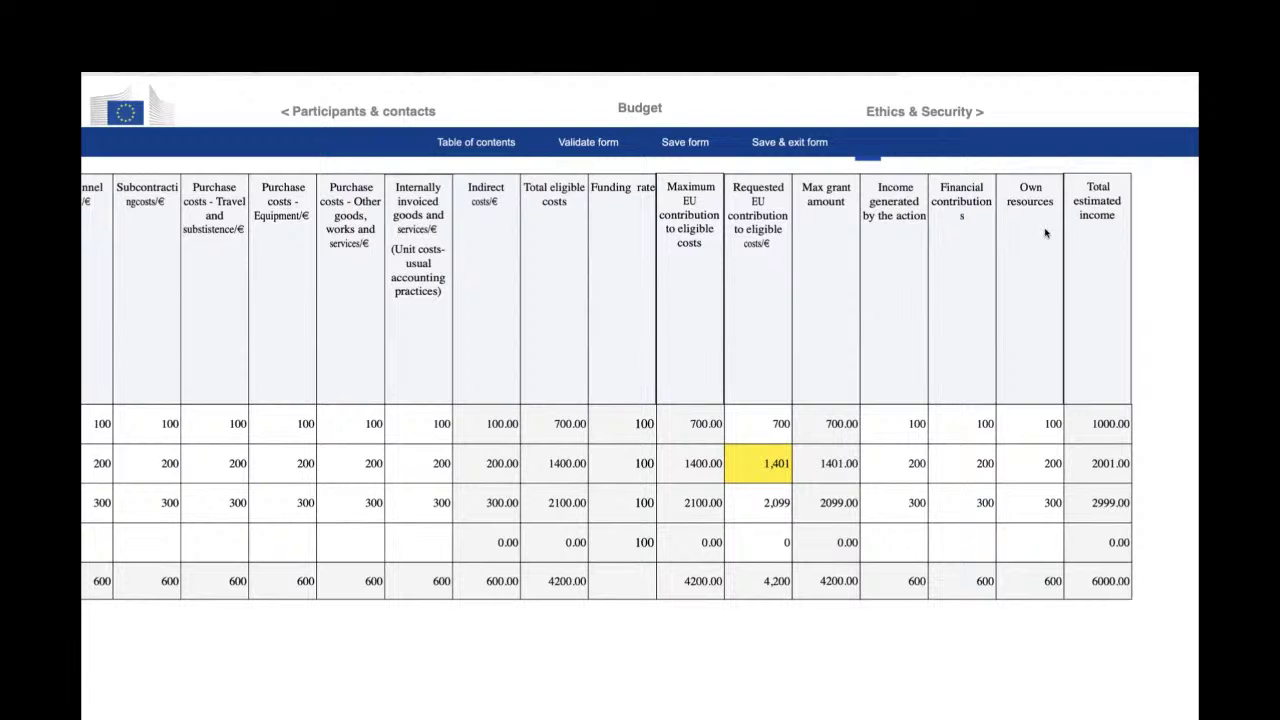
pyautogui.hscroll(-5, 815, 275)
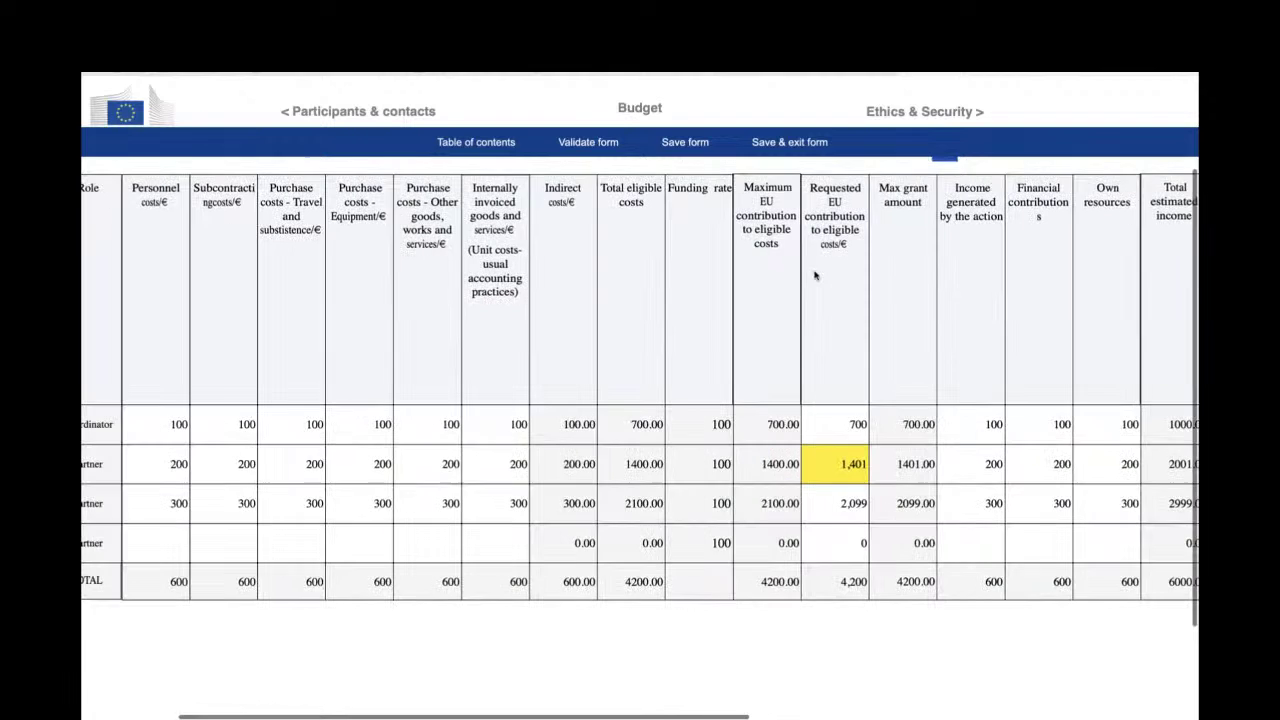
pyautogui.hscroll(-1, 815, 275)
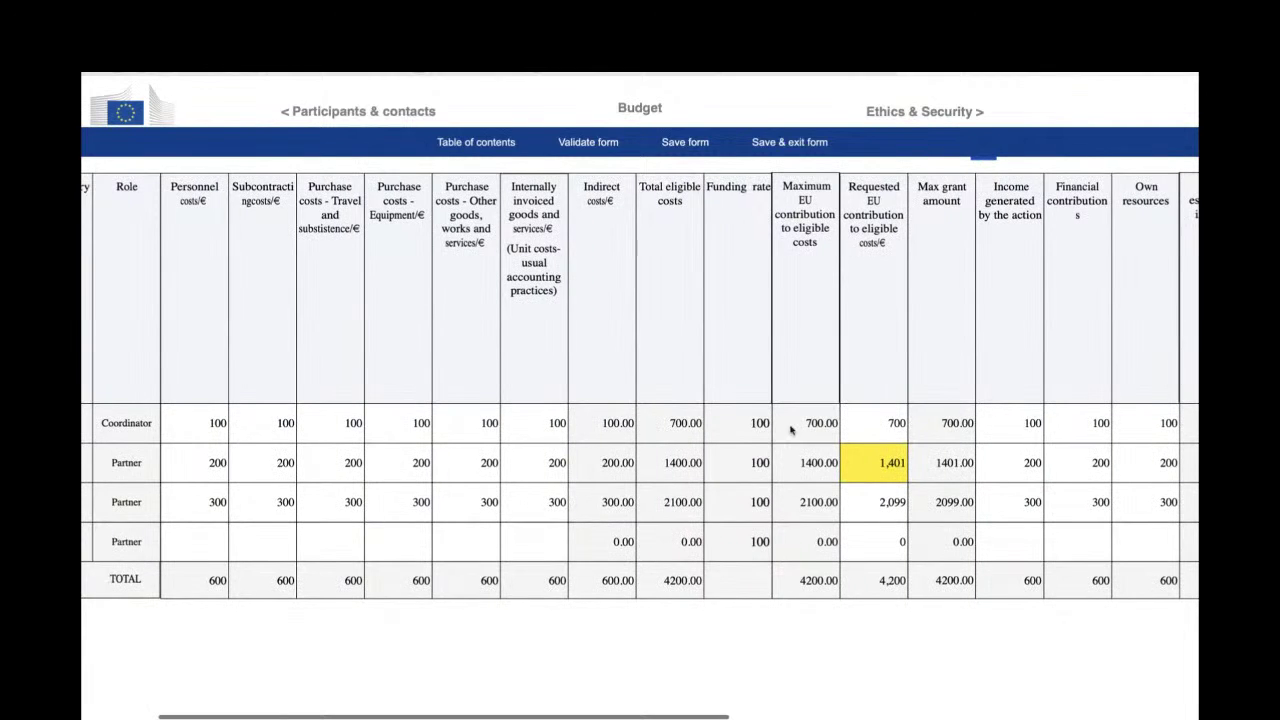
pyautogui.hscroll(-7, 776, 430)
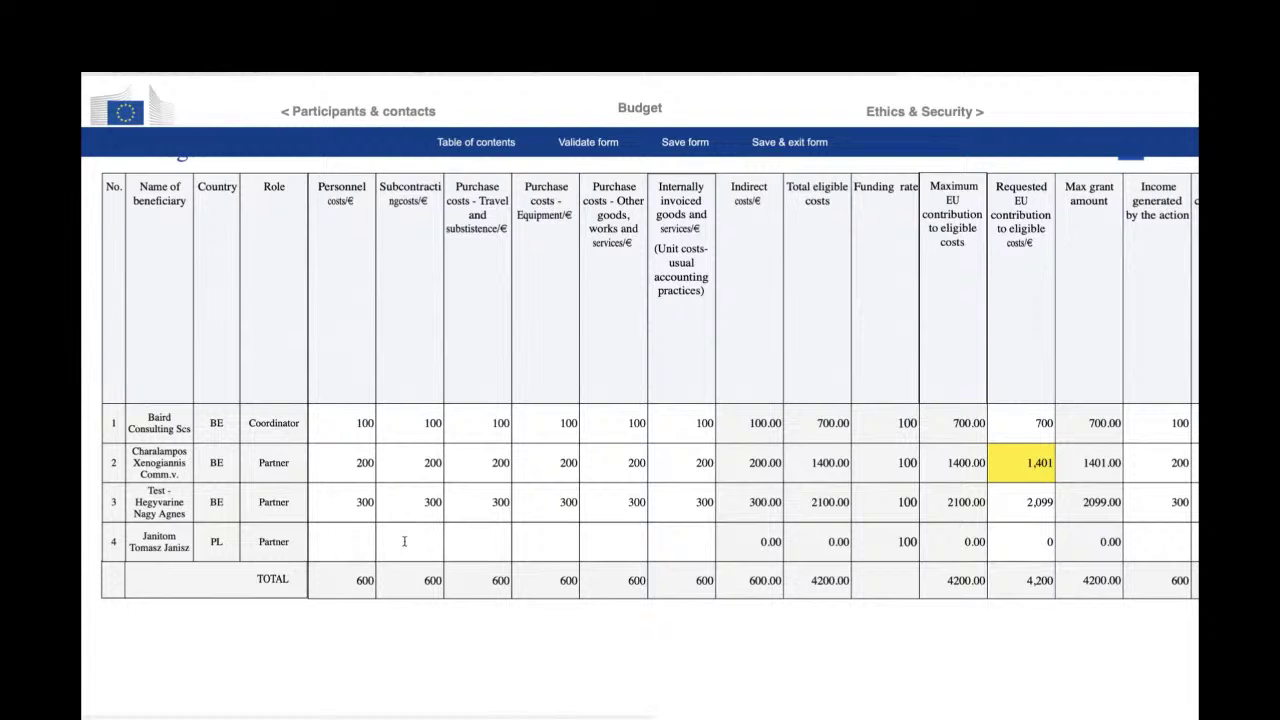
pyautogui.hscroll(5, 555, 524)
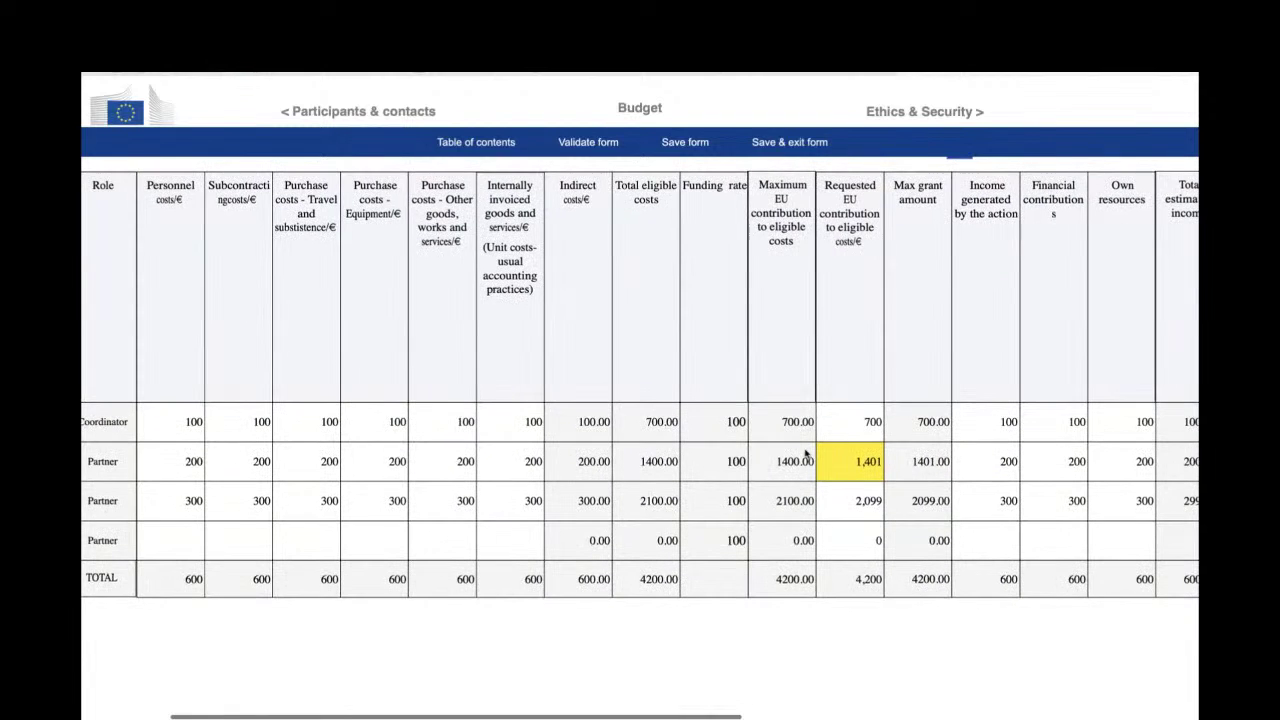
pyautogui.scroll(-1, 853, 461)
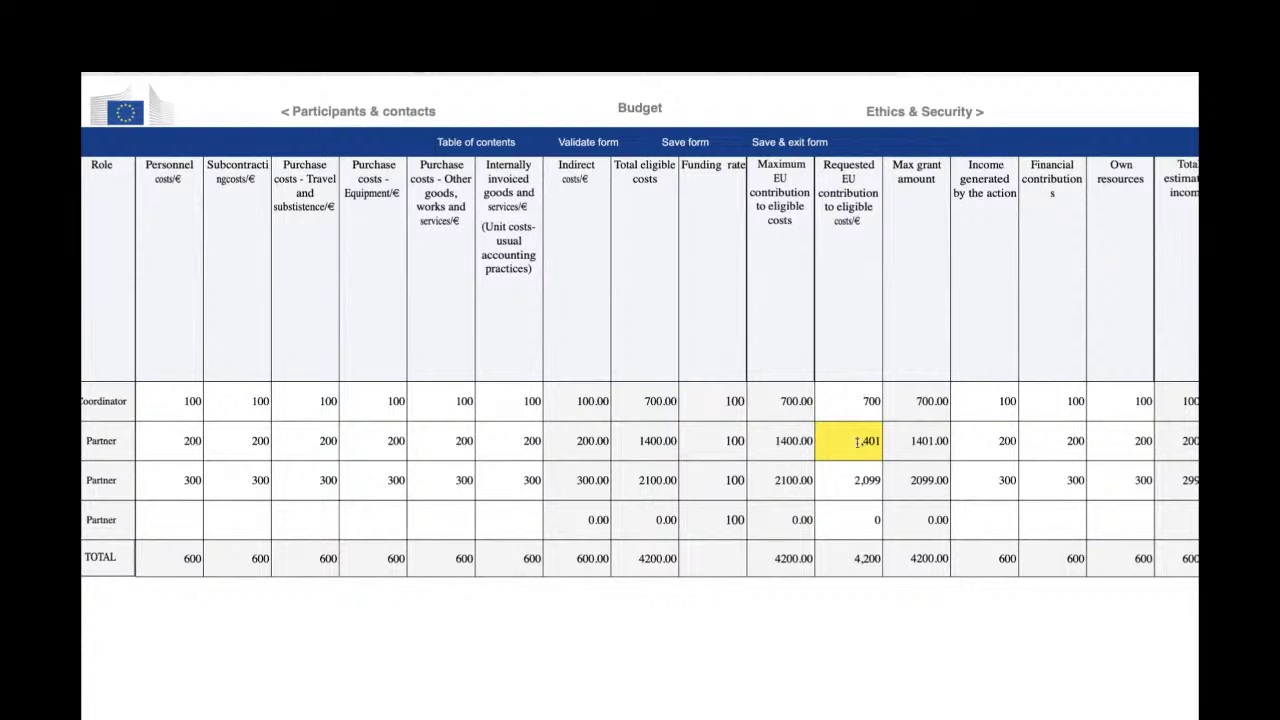
# - Check the yellow 1,401 requested EU contribution cell, then continue to Ethics & Security
pyautogui.doubleClick(857, 441)
pyautogui.scroll(-1, 865, 480)
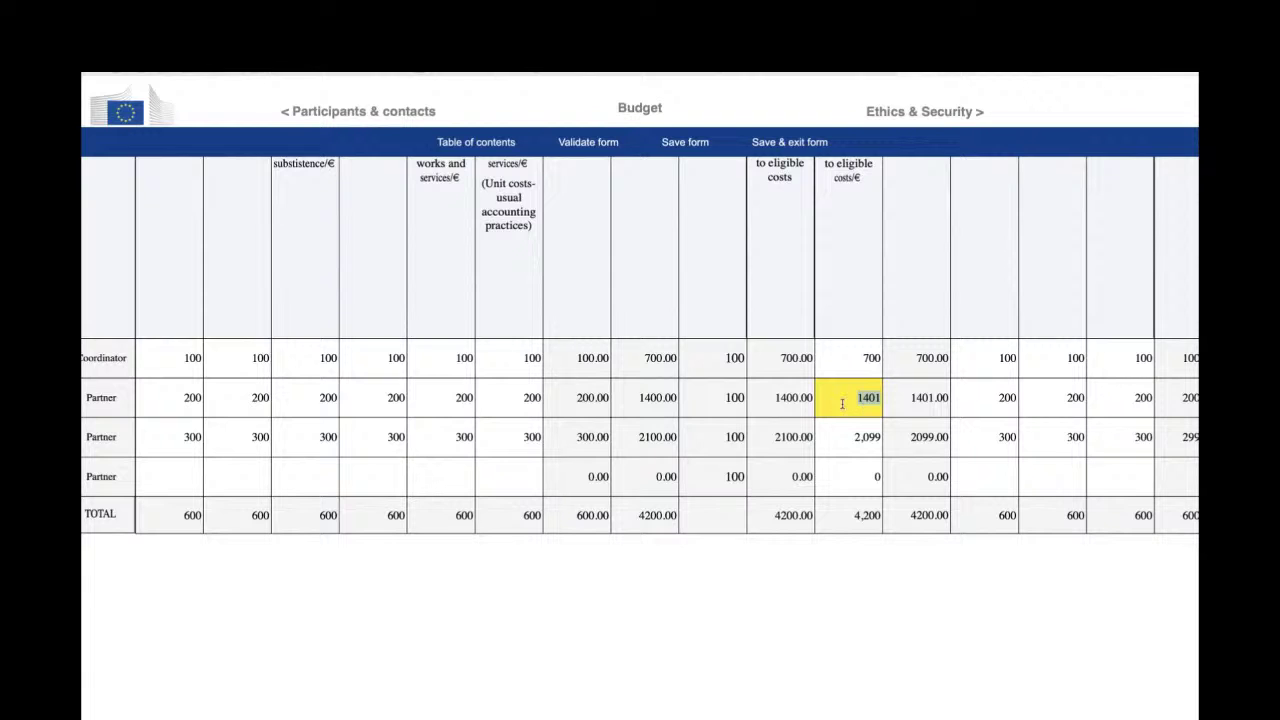
pyautogui.click(936, 116)
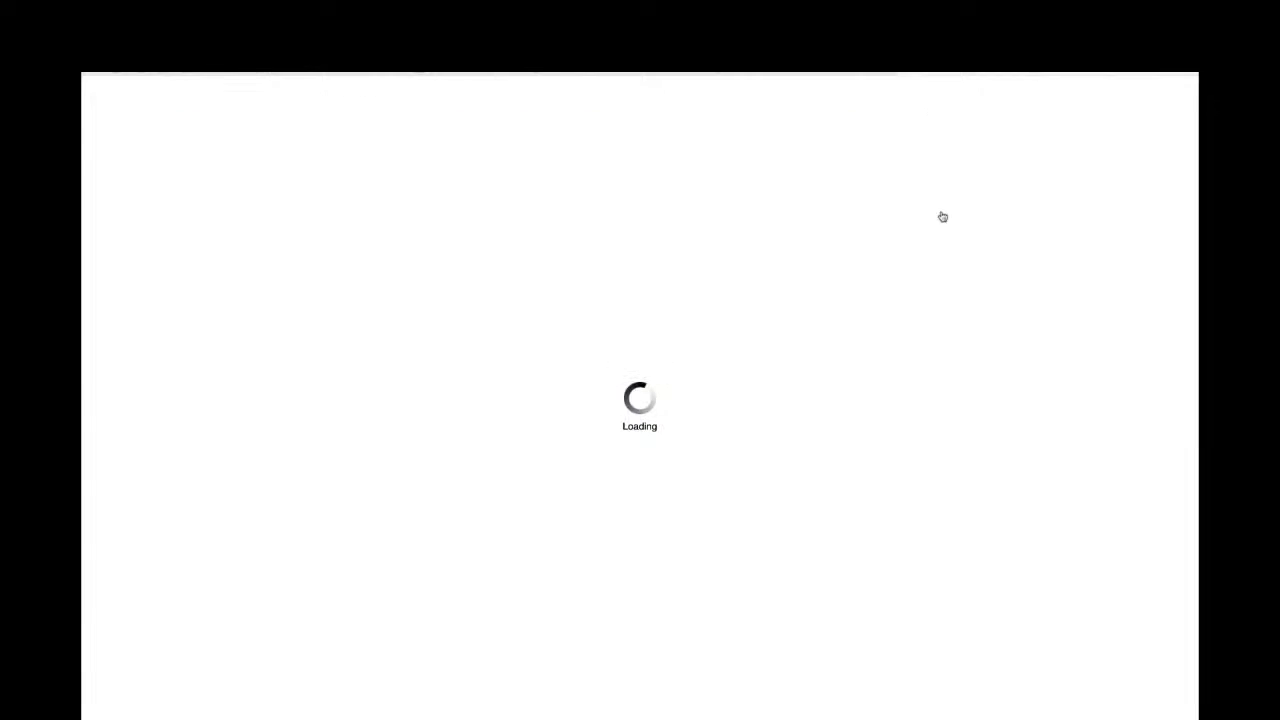
pyautogui.scroll(-1, 1080, 427)
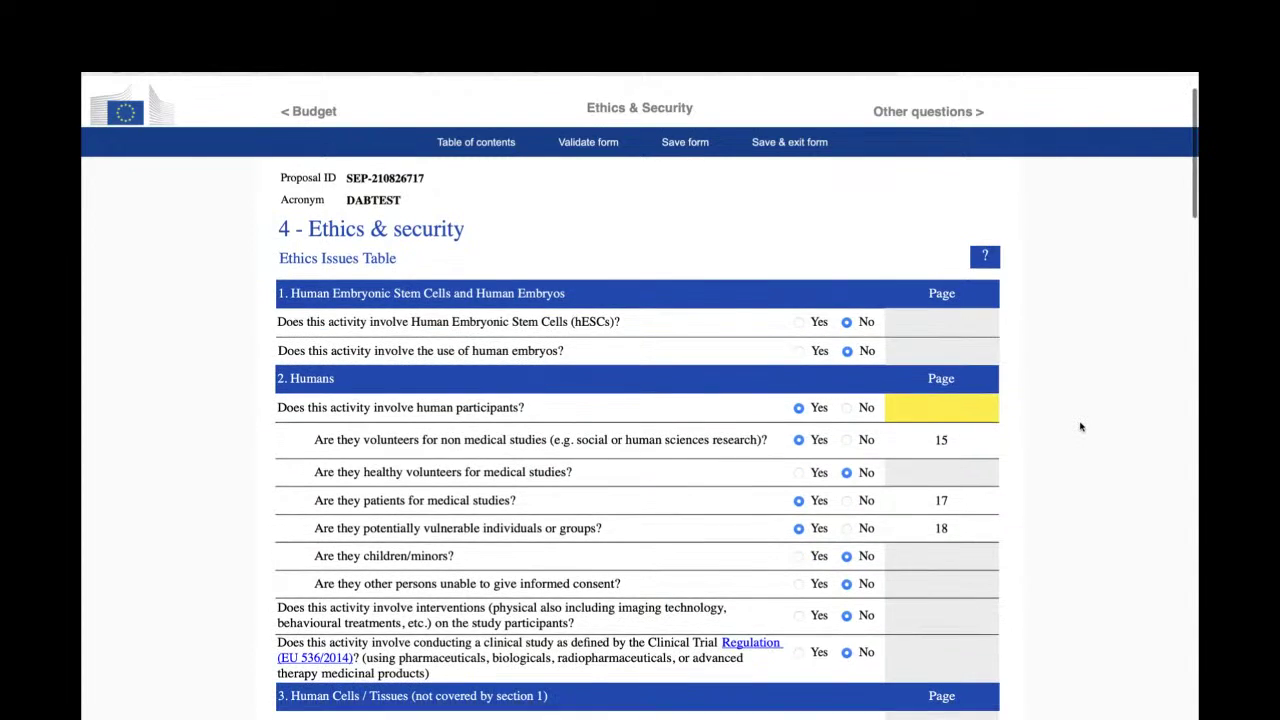
pyautogui.scroll(-3, 1080, 427)
pyautogui.scroll(-1, 1080, 427)
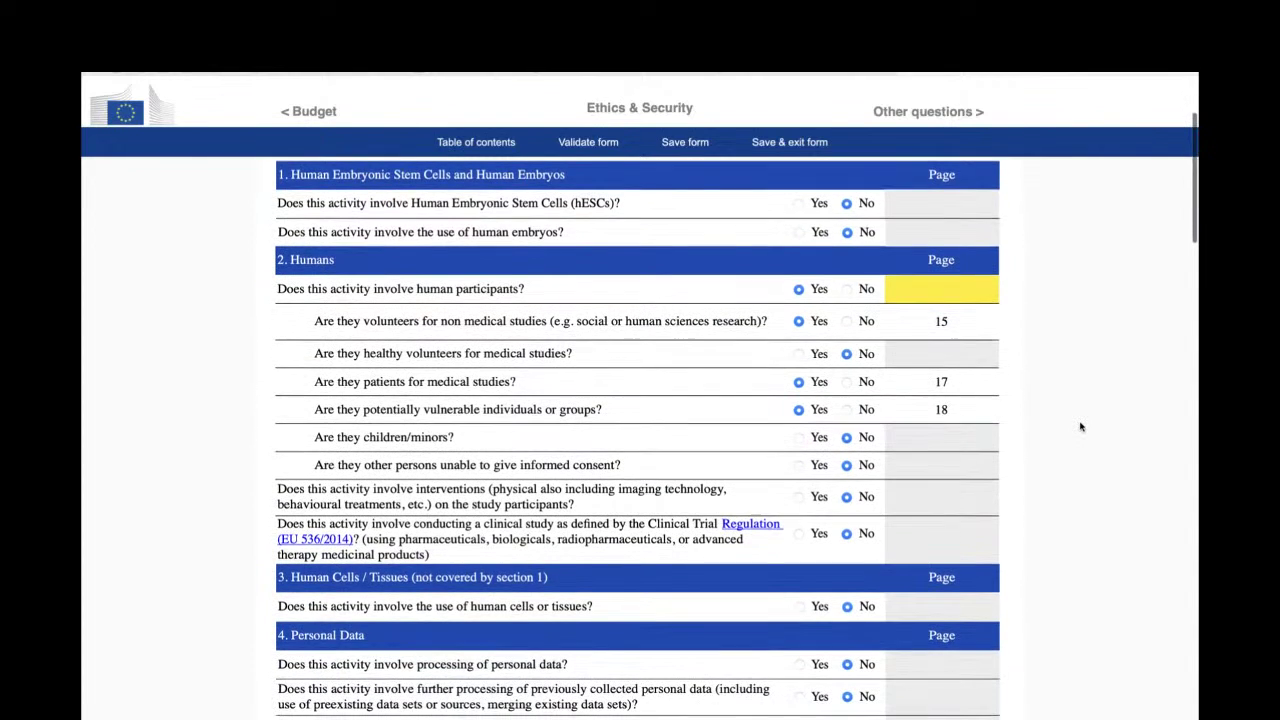
pyautogui.scroll(4, 1080, 427)
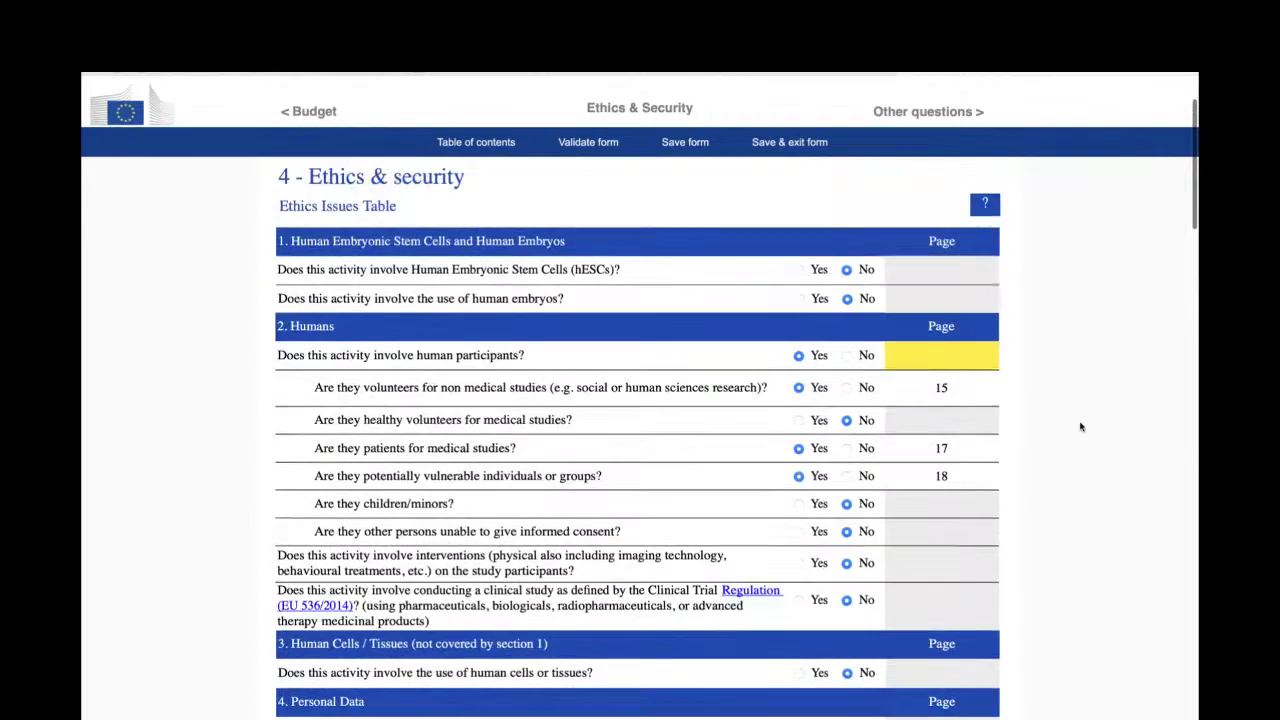
pyautogui.scroll(-3, 1080, 427)
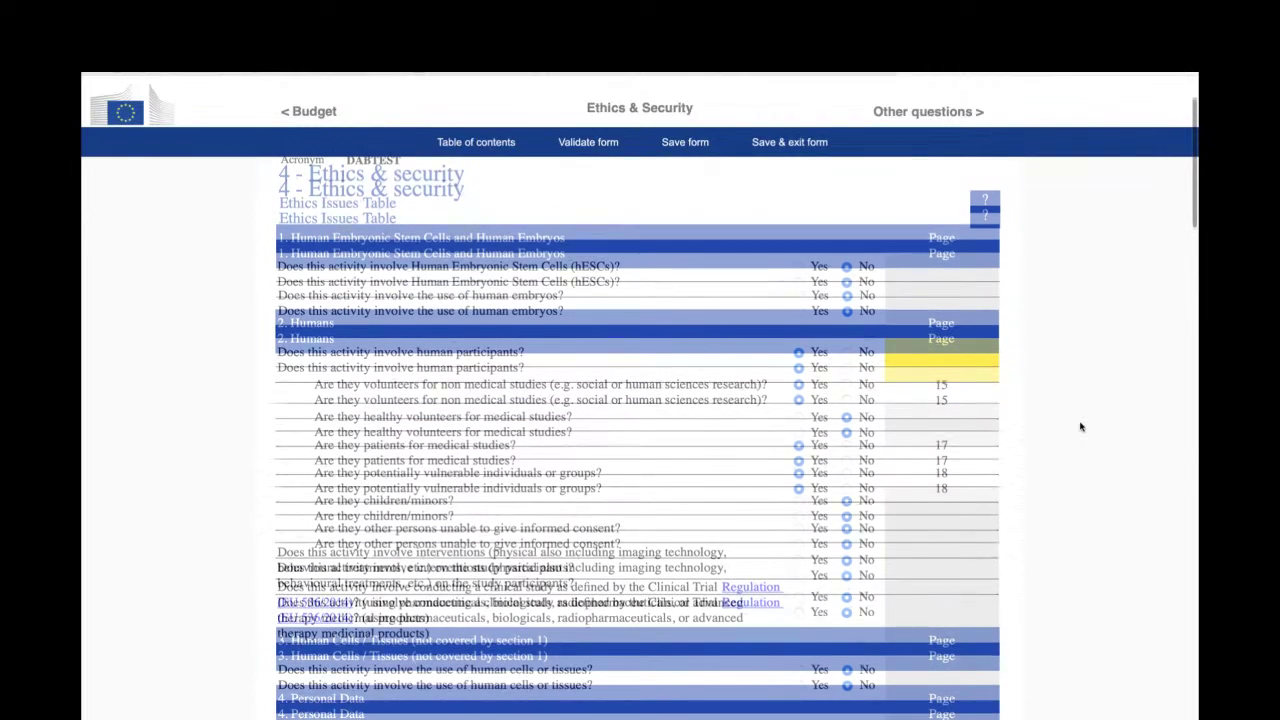
pyautogui.scroll(-5, 1080, 427)
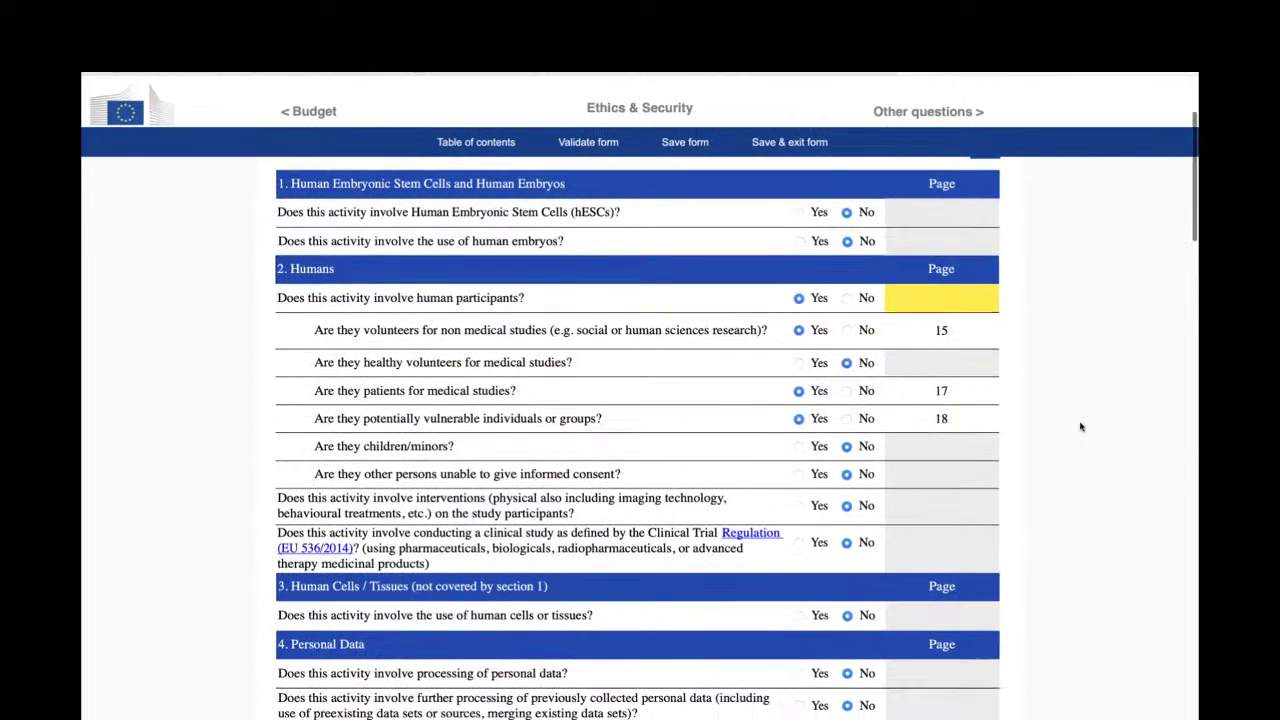
pyautogui.scroll(-10, 1080, 427)
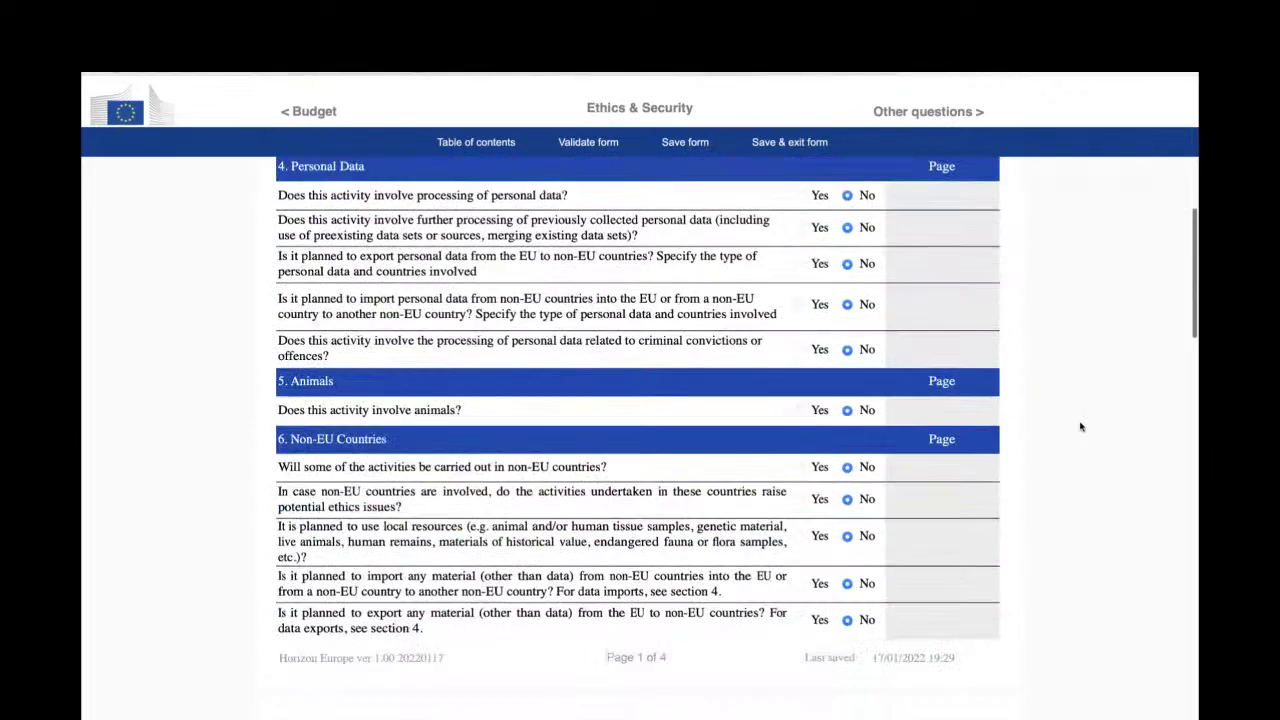
pyautogui.scroll(20, 1080, 427)
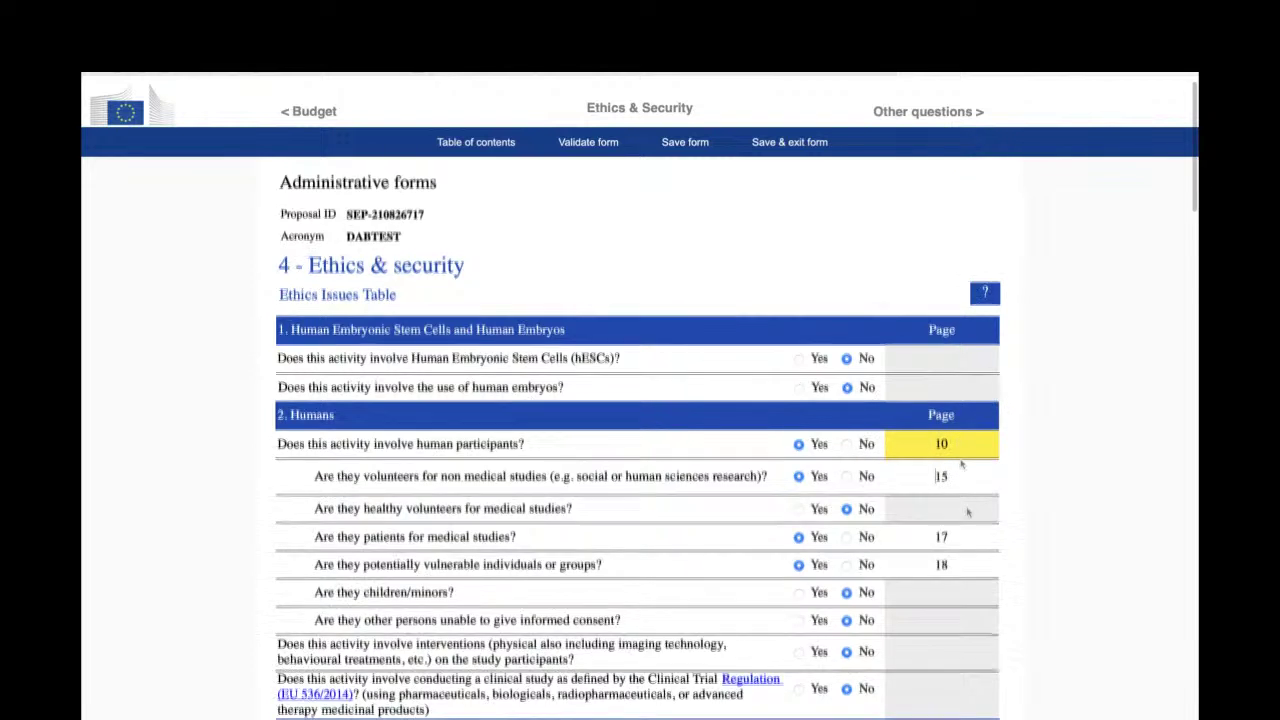
pyautogui.scroll(-5, 967, 510)
pyautogui.scroll(-10, 967, 512)
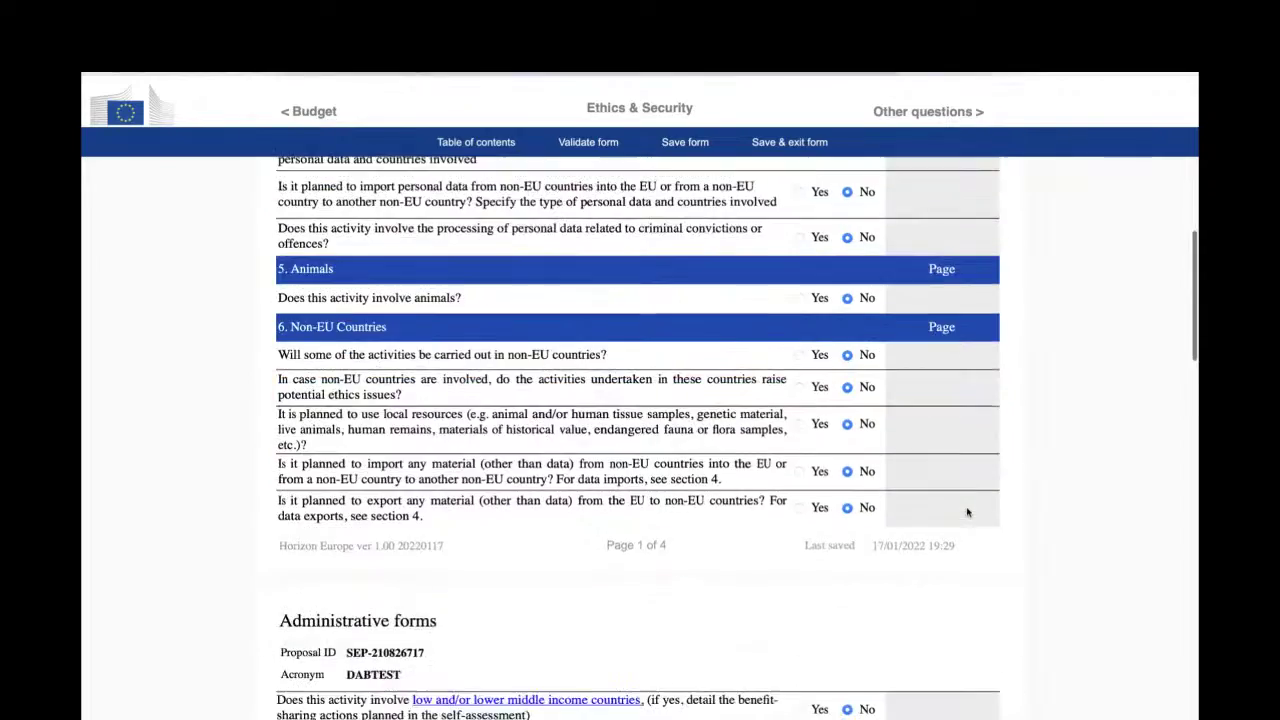
pyautogui.scroll(-5, 967, 512)
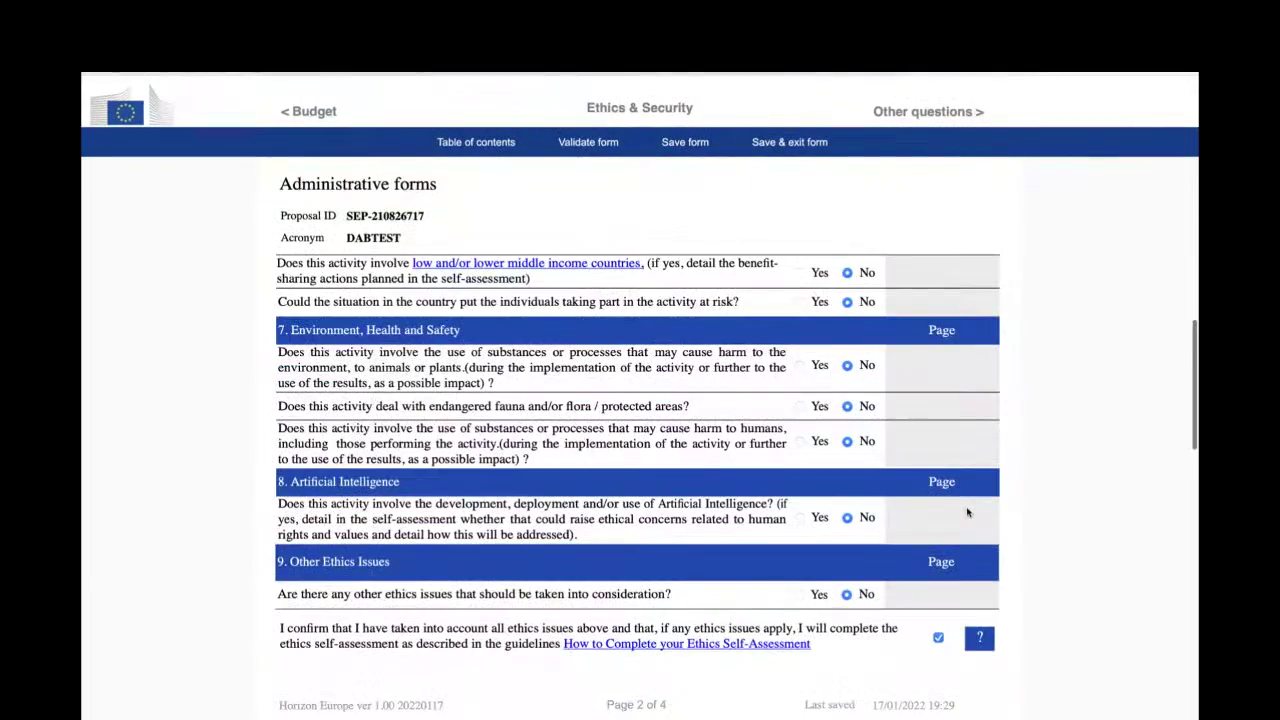
pyautogui.scroll(-1, 967, 512)
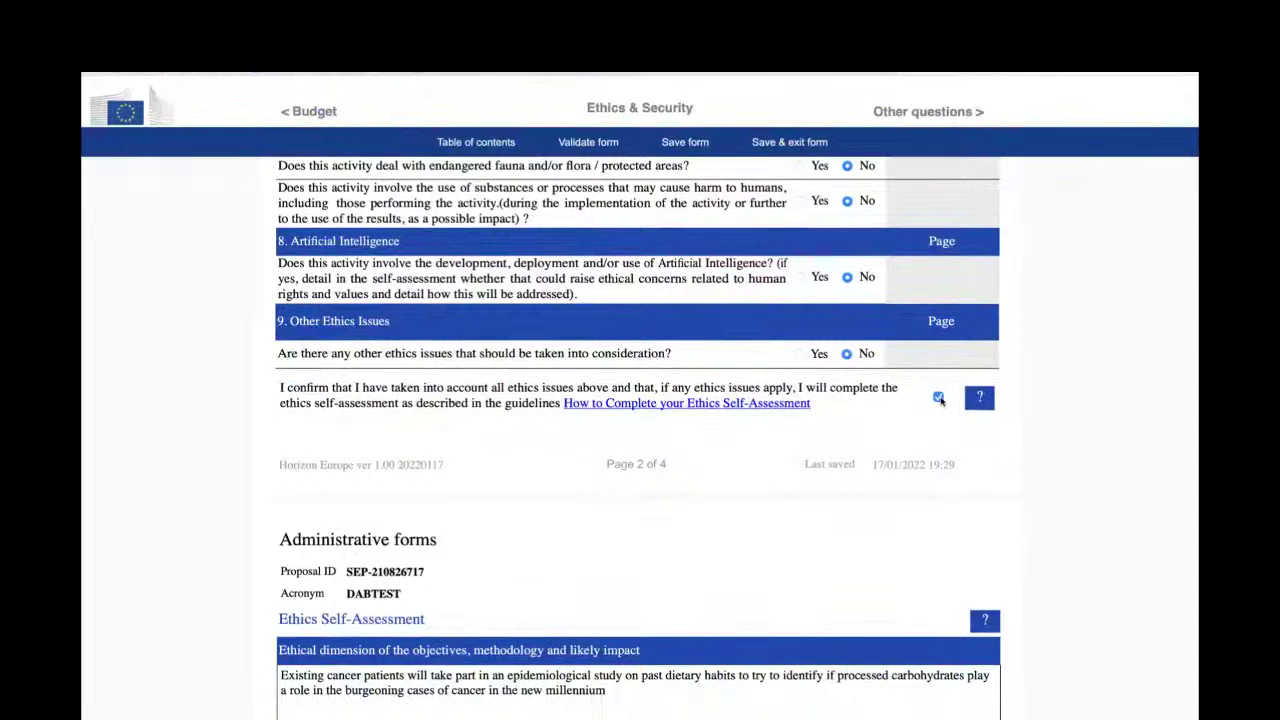
pyautogui.scroll(-5, 940, 399)
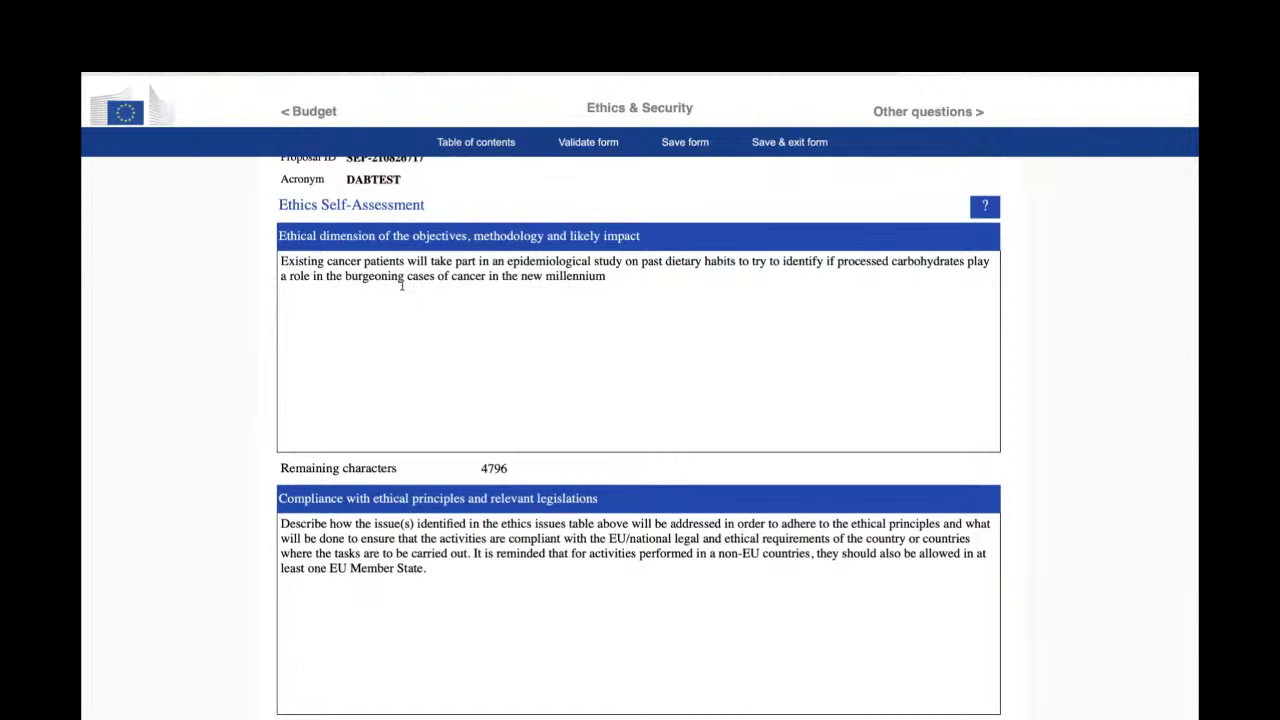
pyautogui.scroll(-10, 401, 285)
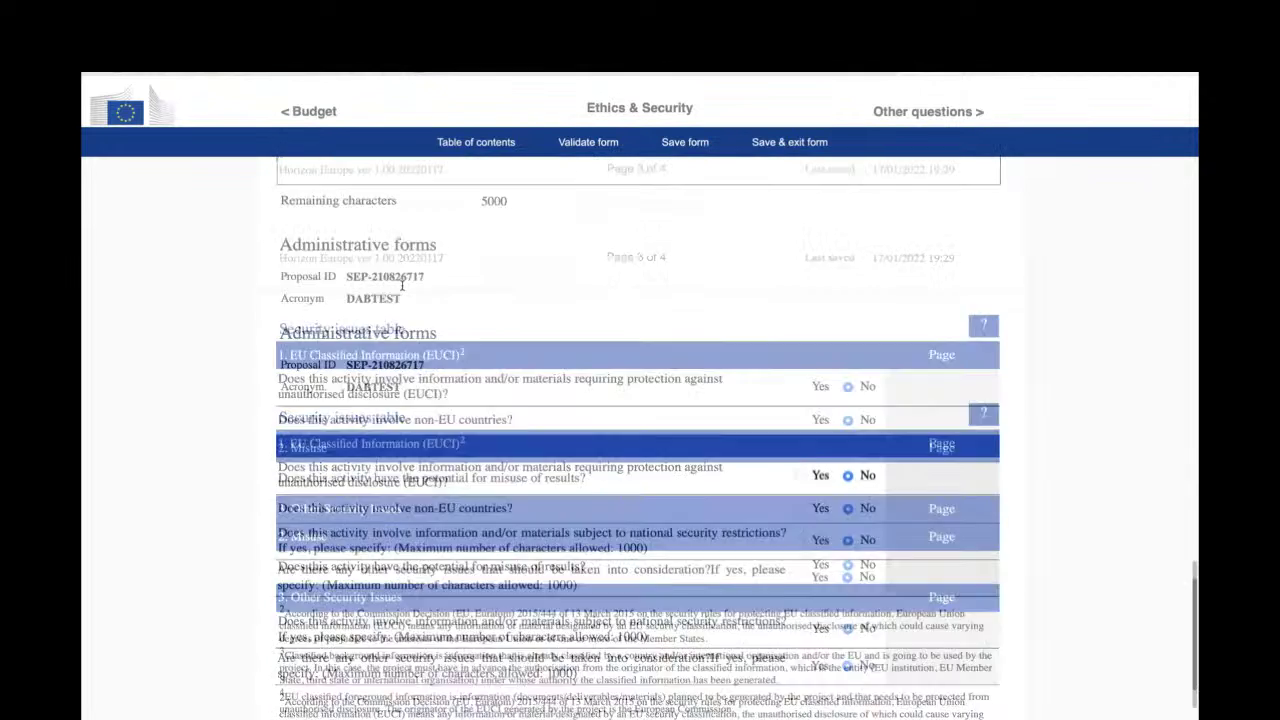
pyautogui.scroll(-2, 401, 285)
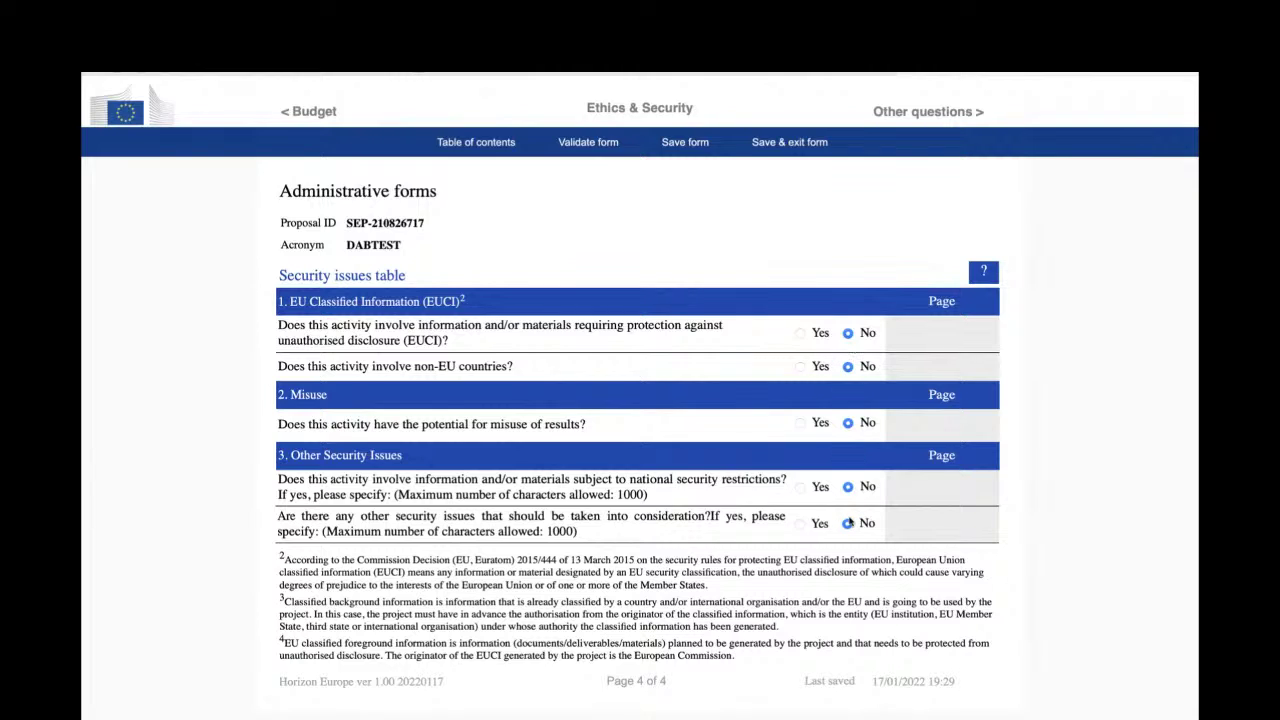
# - Remove the empty clinical study rows, leaving only 'High Fructose Glucose Syrup as a Catalyst for Cancer'
pyautogui.click(941, 114)
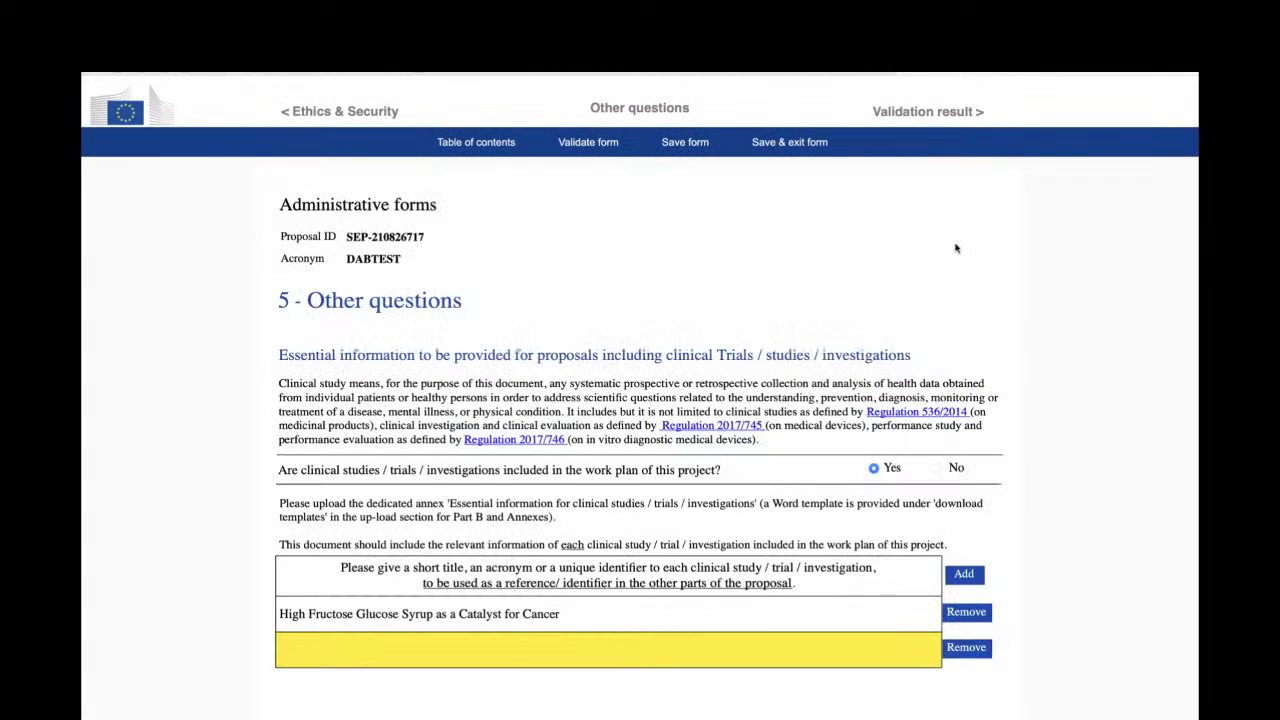
pyautogui.scroll(-2, 1106, 503)
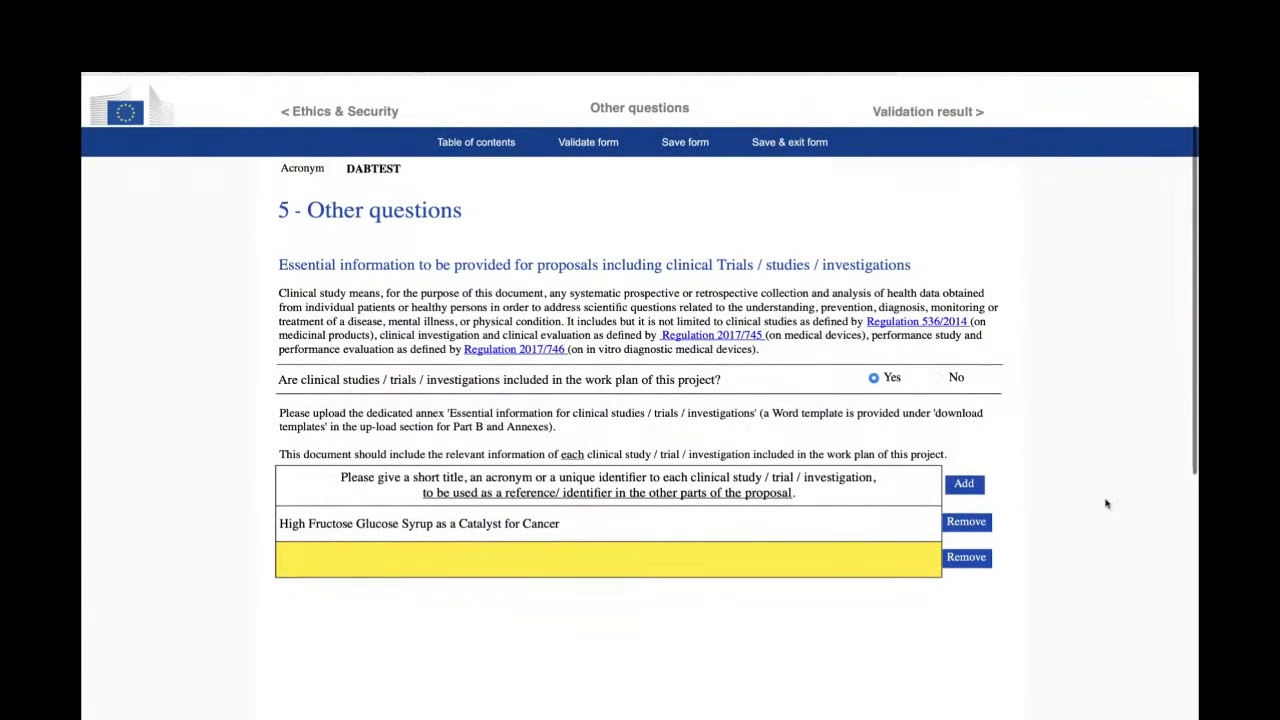
pyautogui.click(983, 589)
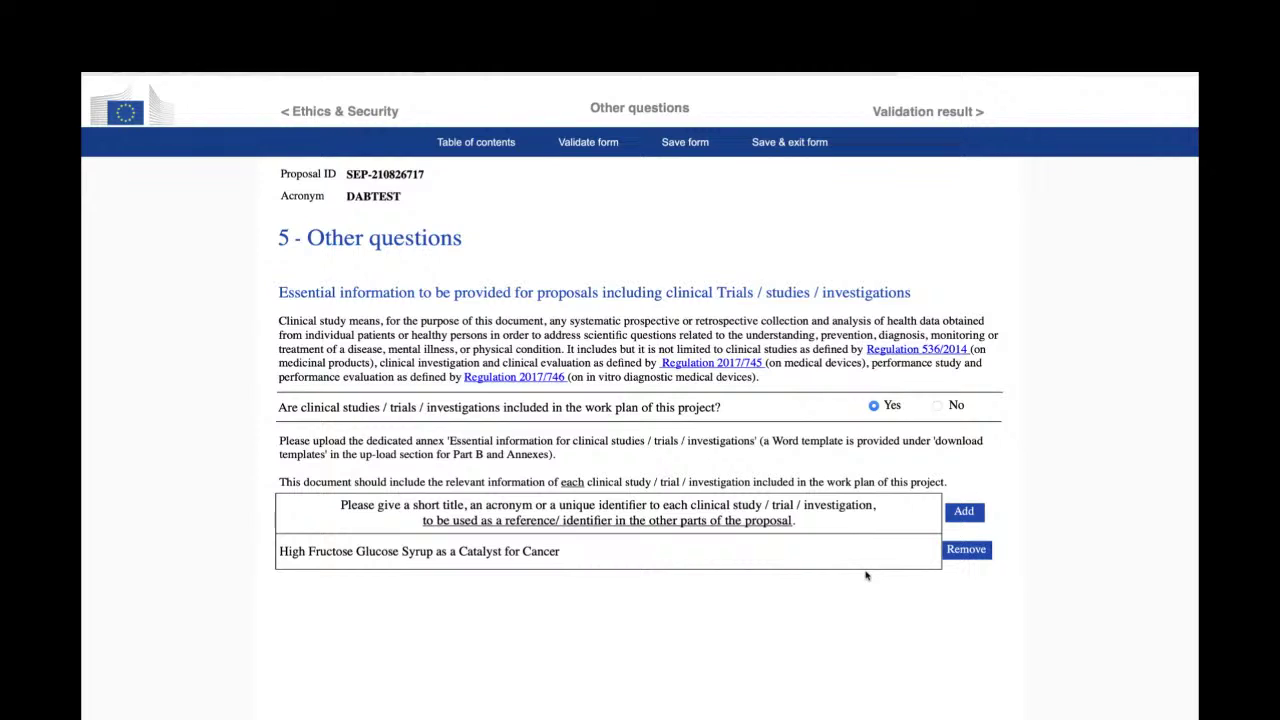
pyautogui.click(664, 549)
pyautogui.click(968, 516)
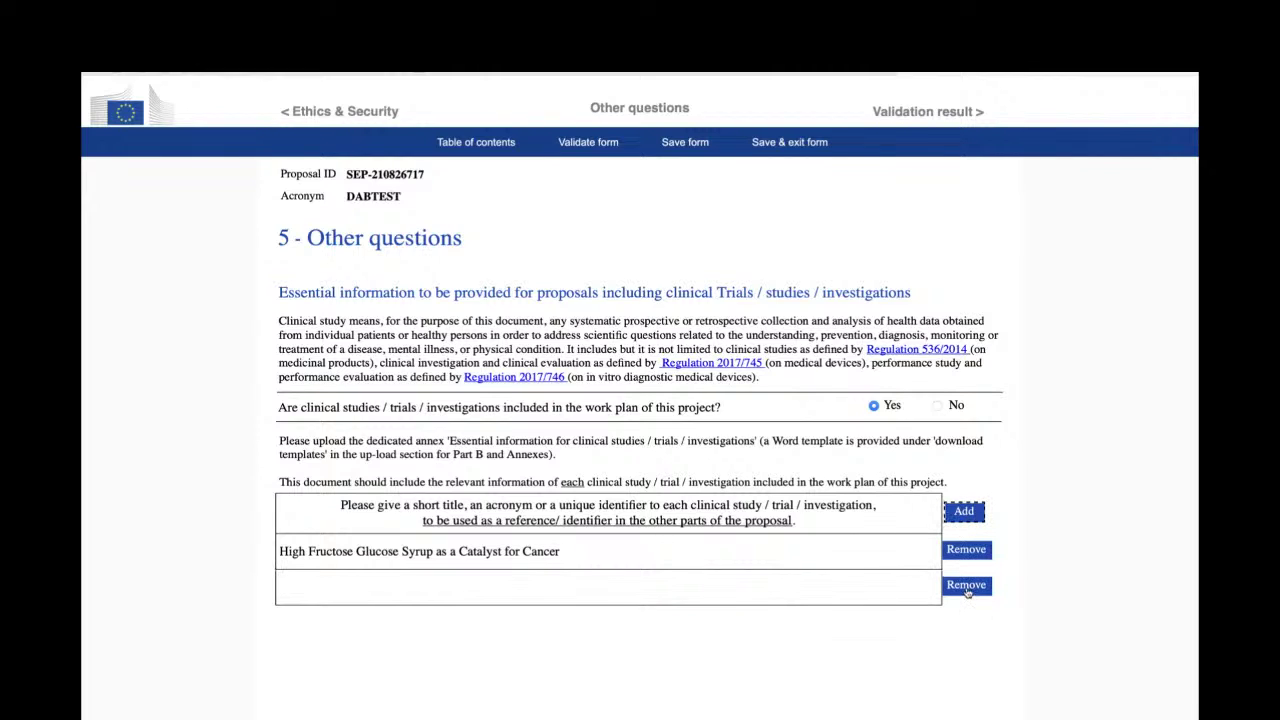
pyautogui.click(966, 588)
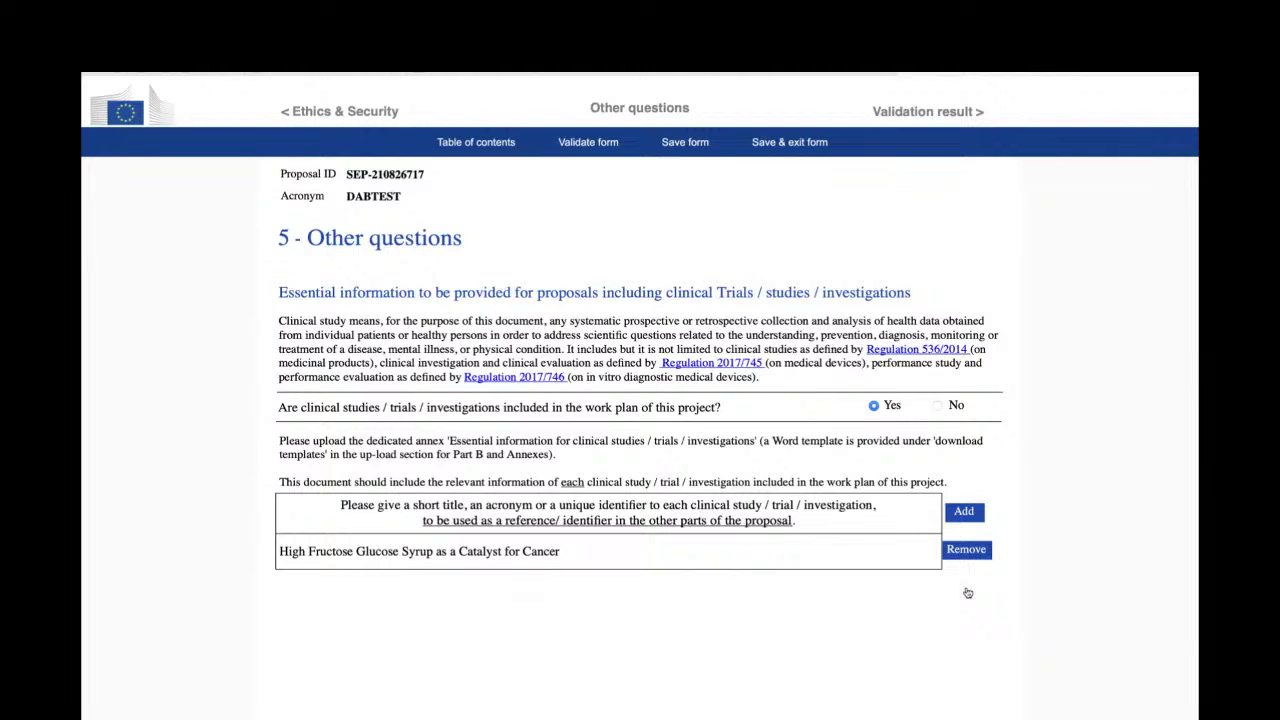
# - Open Validation result and review the errors for JANITOM's missing contact details and the budget warnings
pyautogui.click(942, 113)
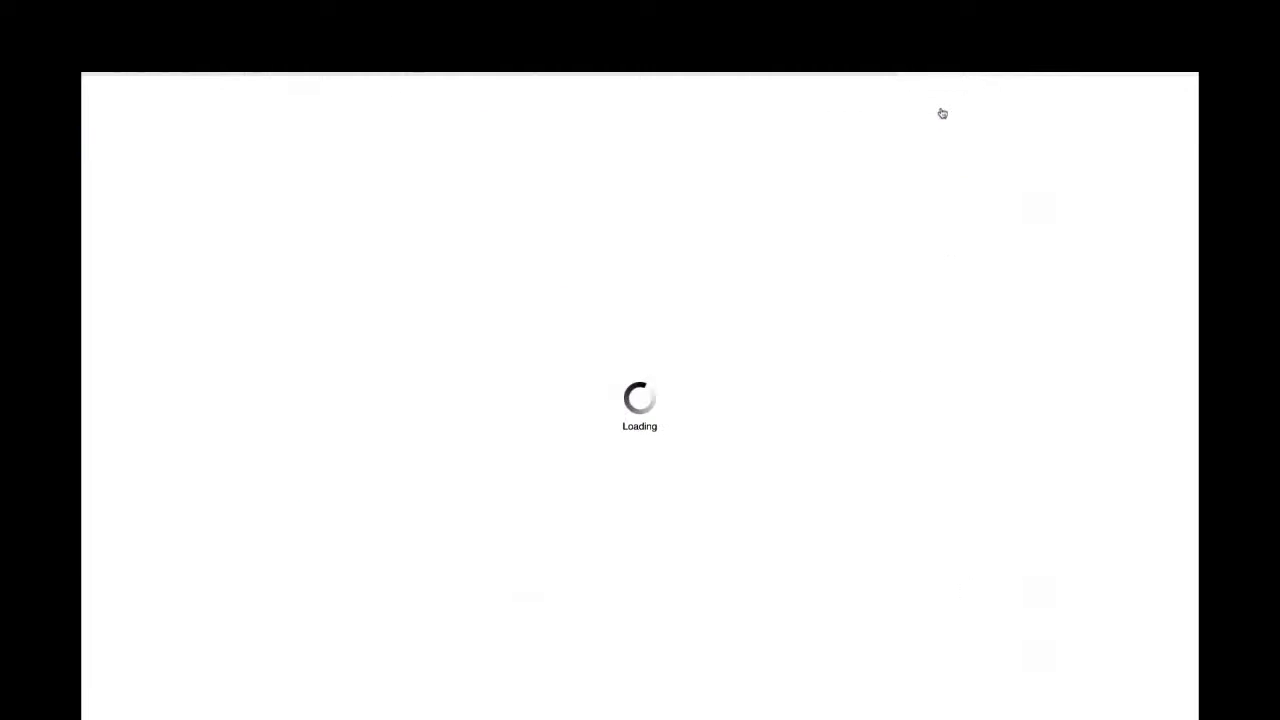
pyautogui.scroll(-1, 926, 414)
pyautogui.scroll(-3, 926, 414)
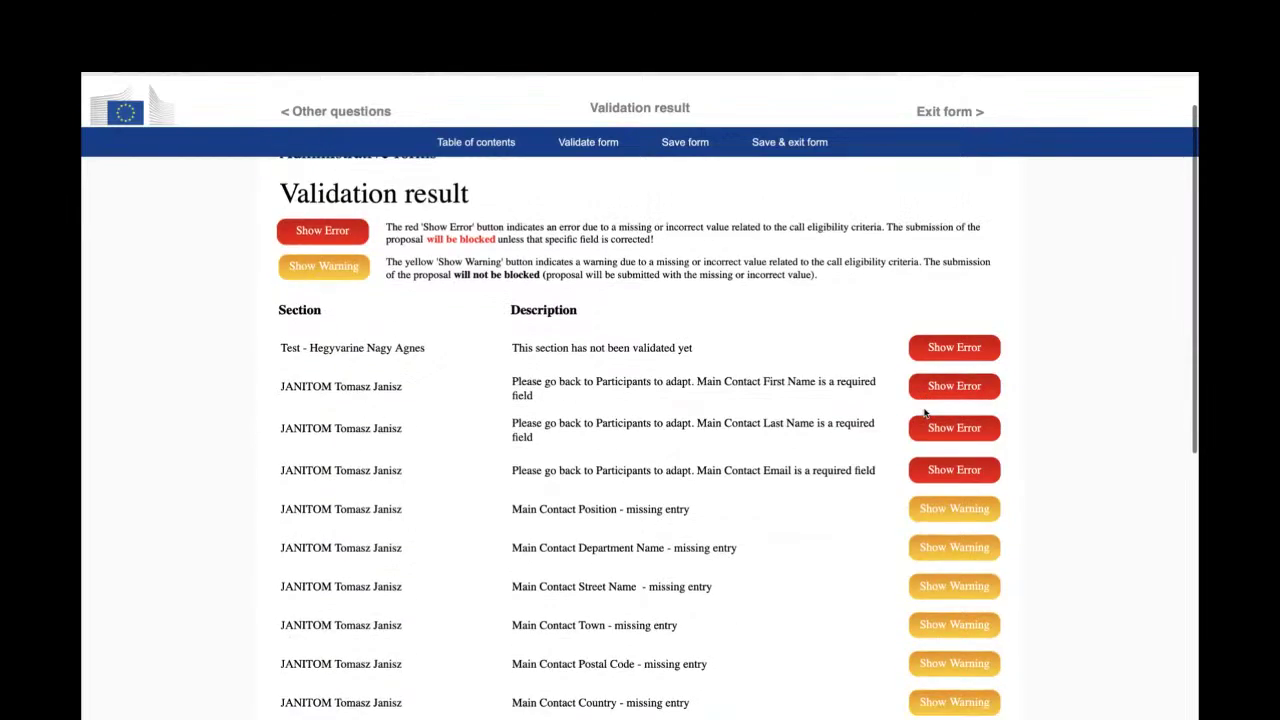
pyautogui.scroll(-1, 926, 414)
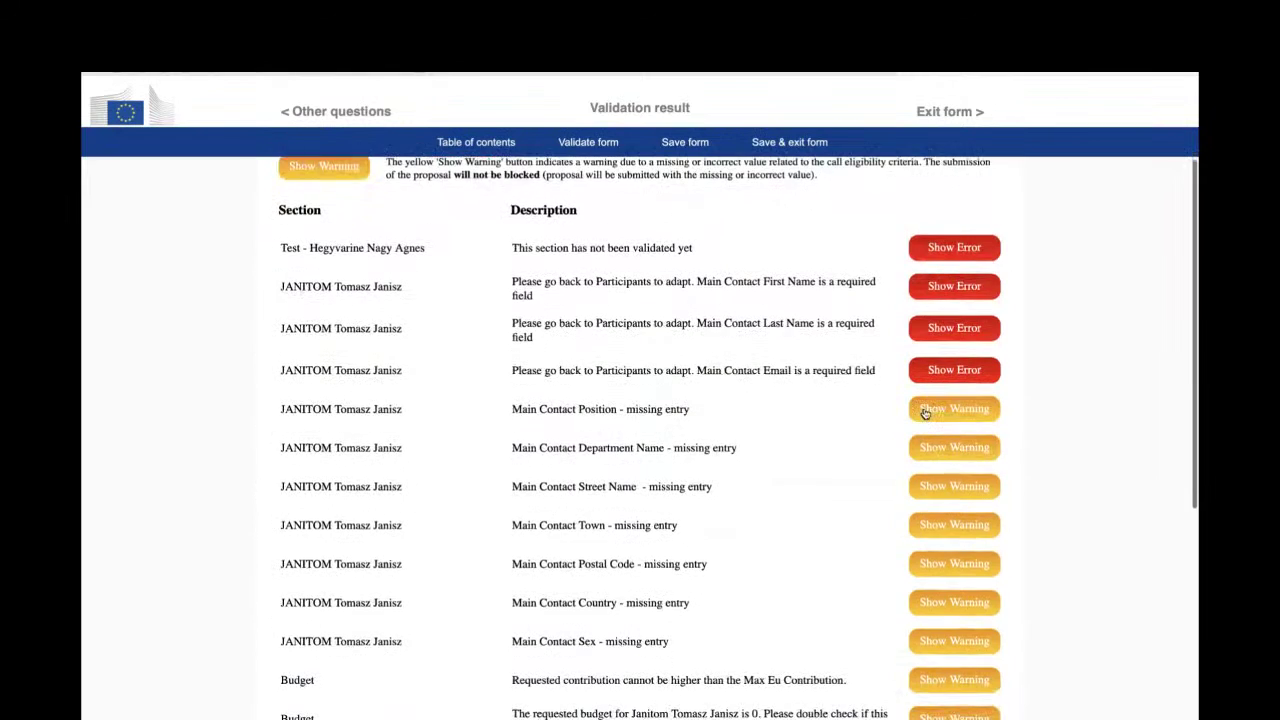
pyautogui.scroll(-1, 924, 410)
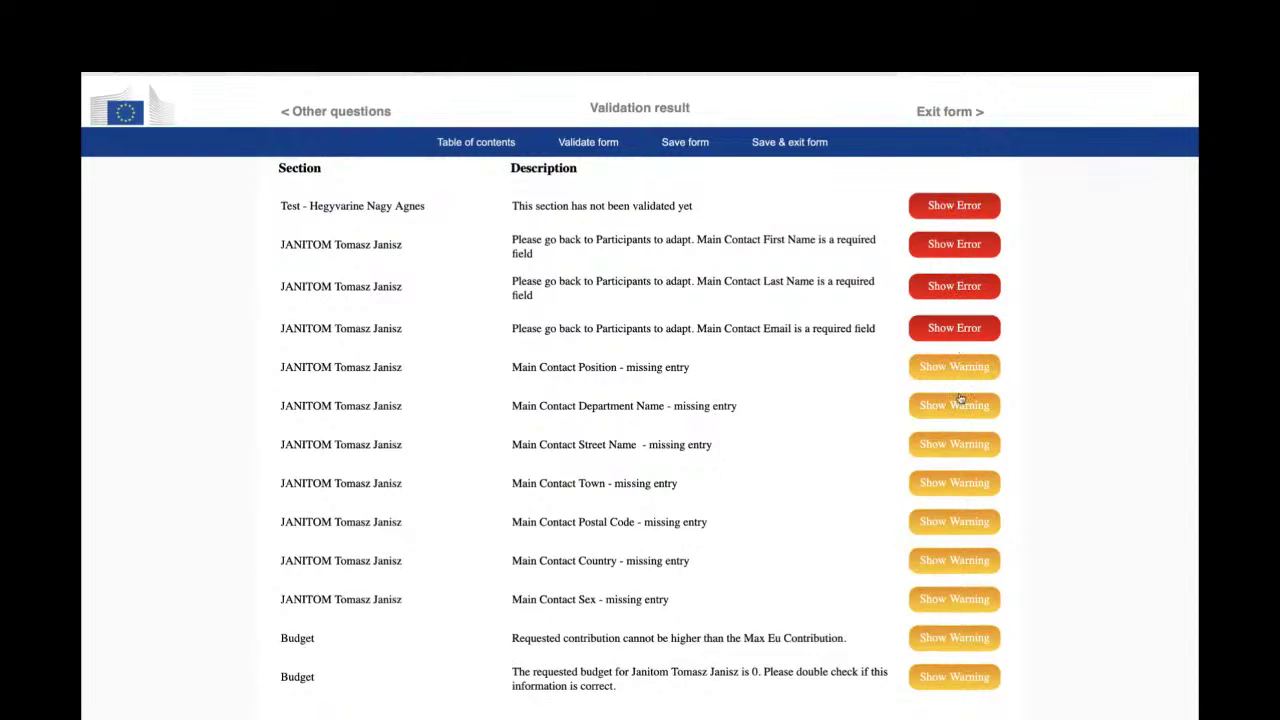
pyautogui.scroll(-1, 960, 398)
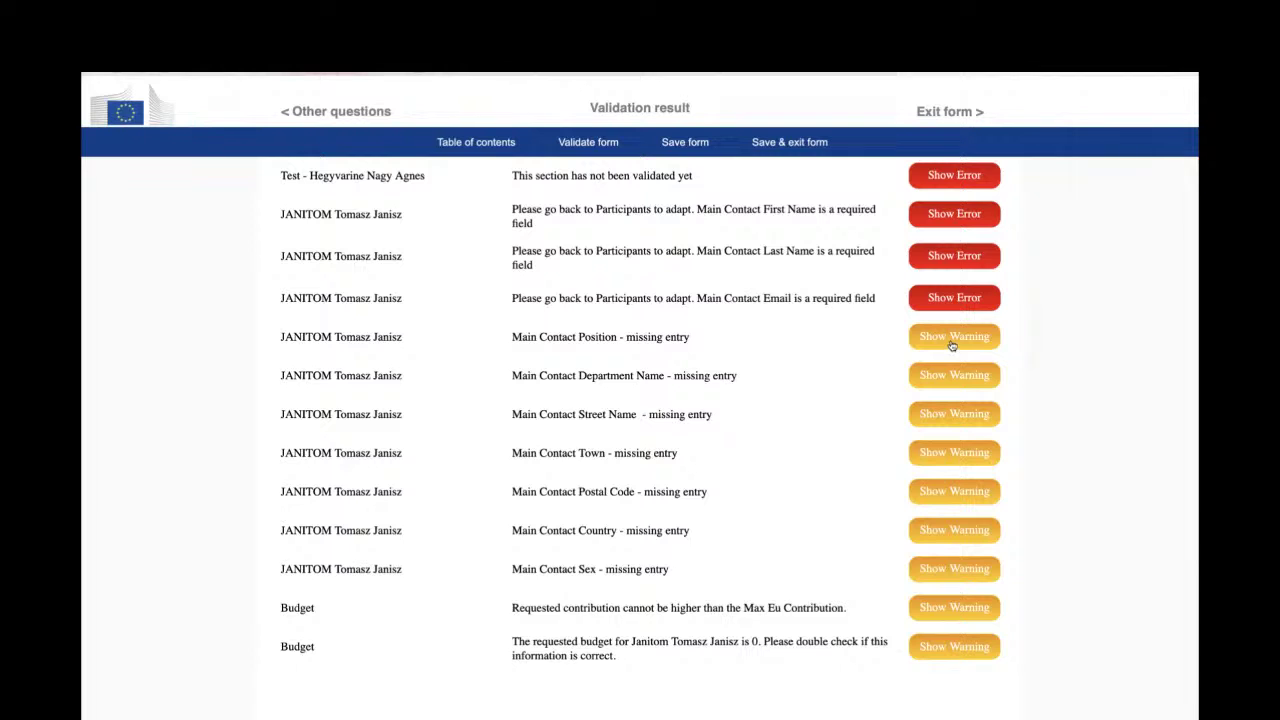
pyautogui.scroll(1, 957, 298)
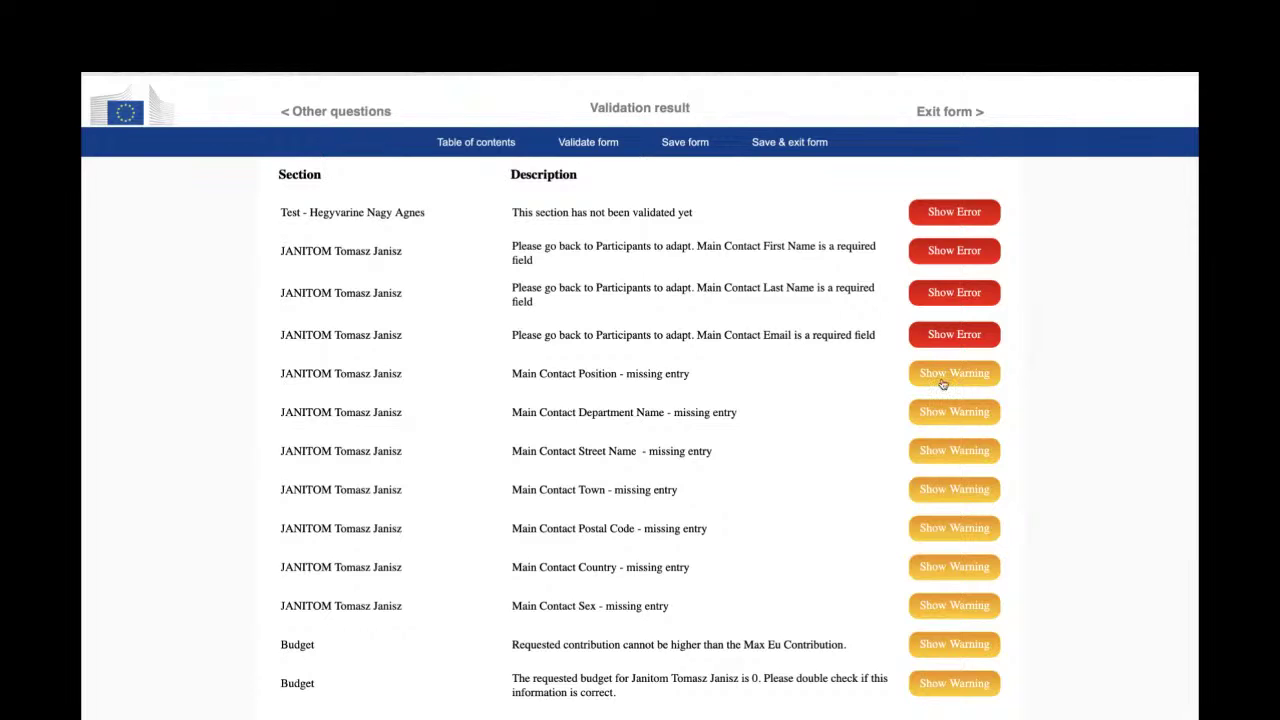
# - Go to the unvalidated participant's main contact and set its title to Mrs
pyautogui.click(952, 214)
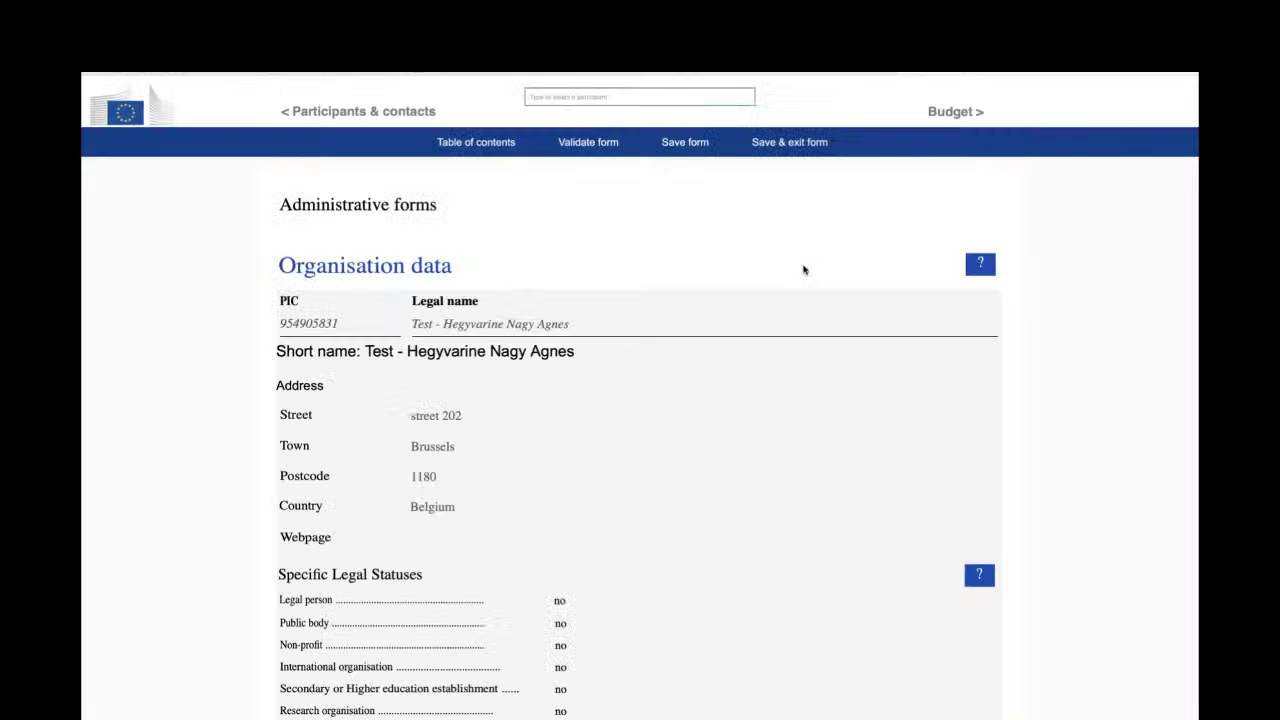
pyautogui.scroll(-3, 727, 418)
pyautogui.scroll(-8, 727, 418)
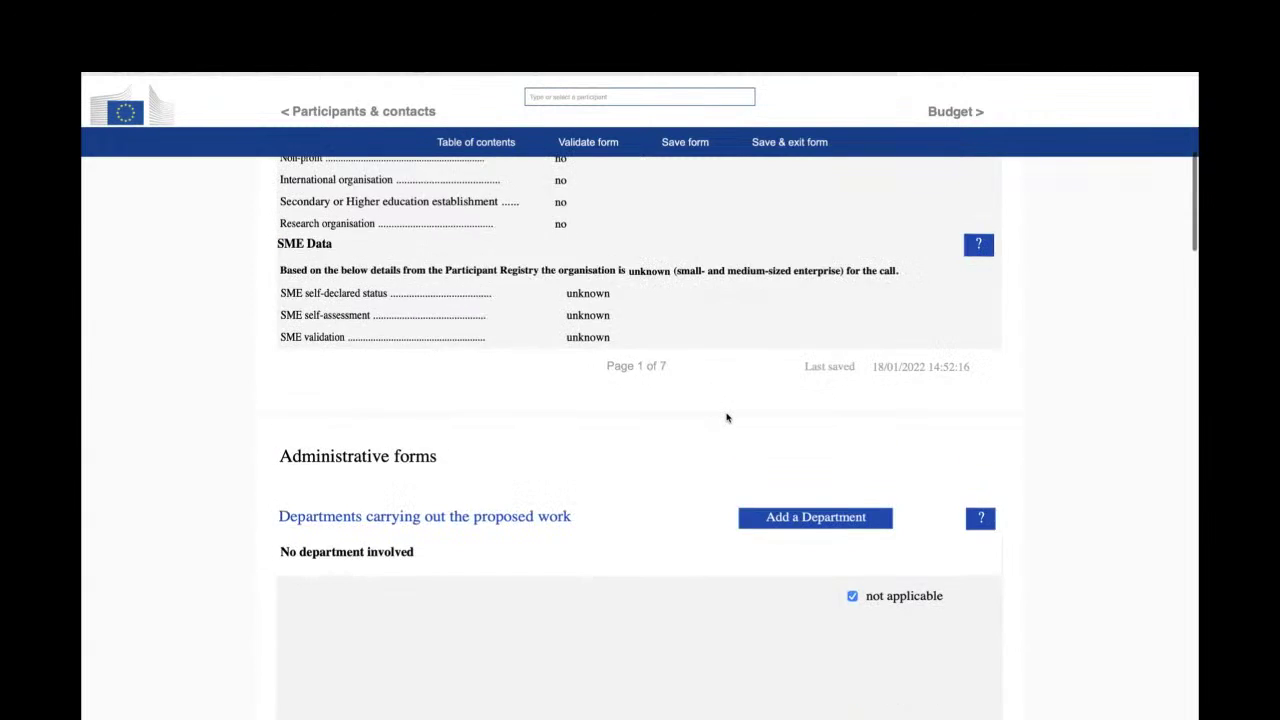
pyautogui.scroll(-4, 727, 418)
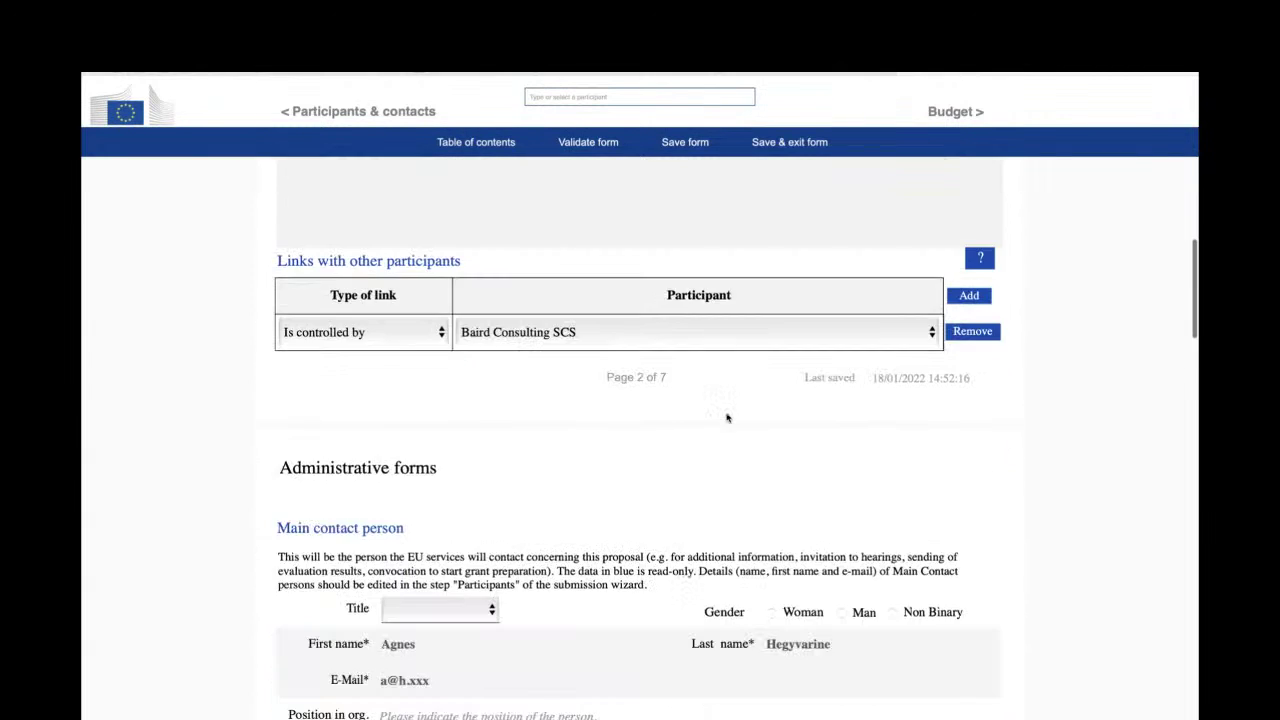
pyautogui.click(440, 387)
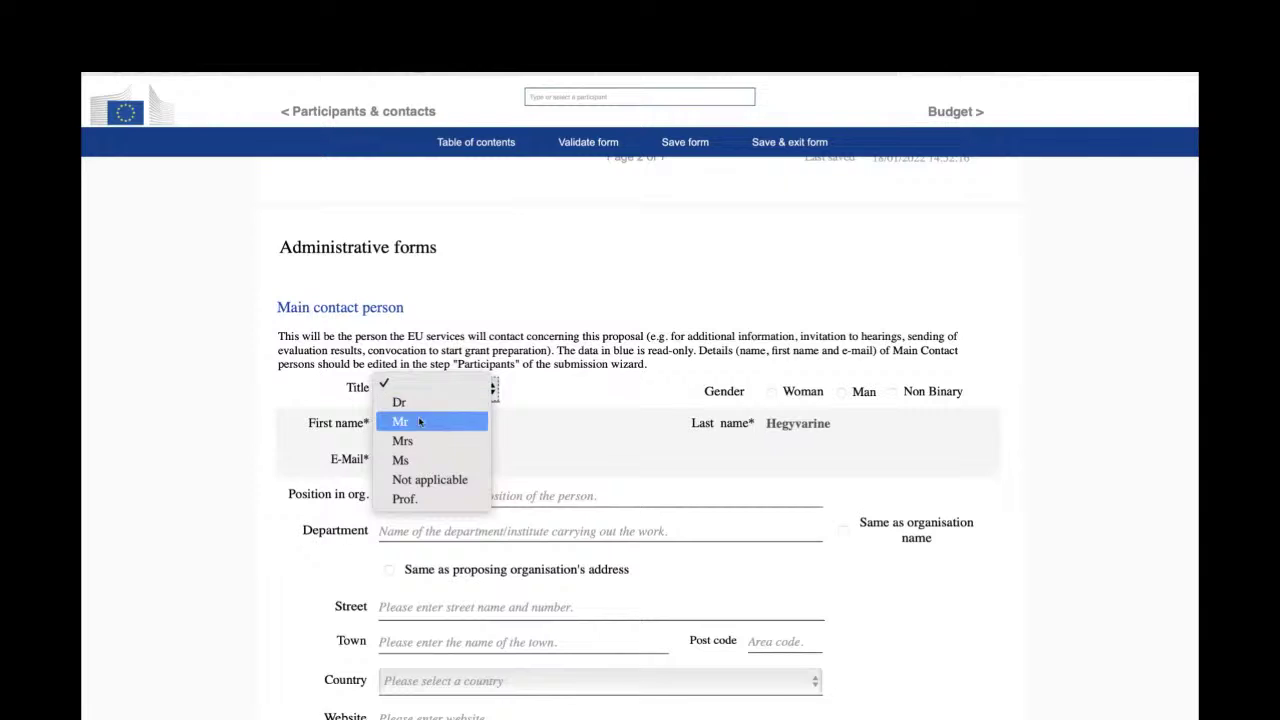
pyautogui.click(418, 419)
pyautogui.click(421, 392)
pyautogui.click(421, 405)
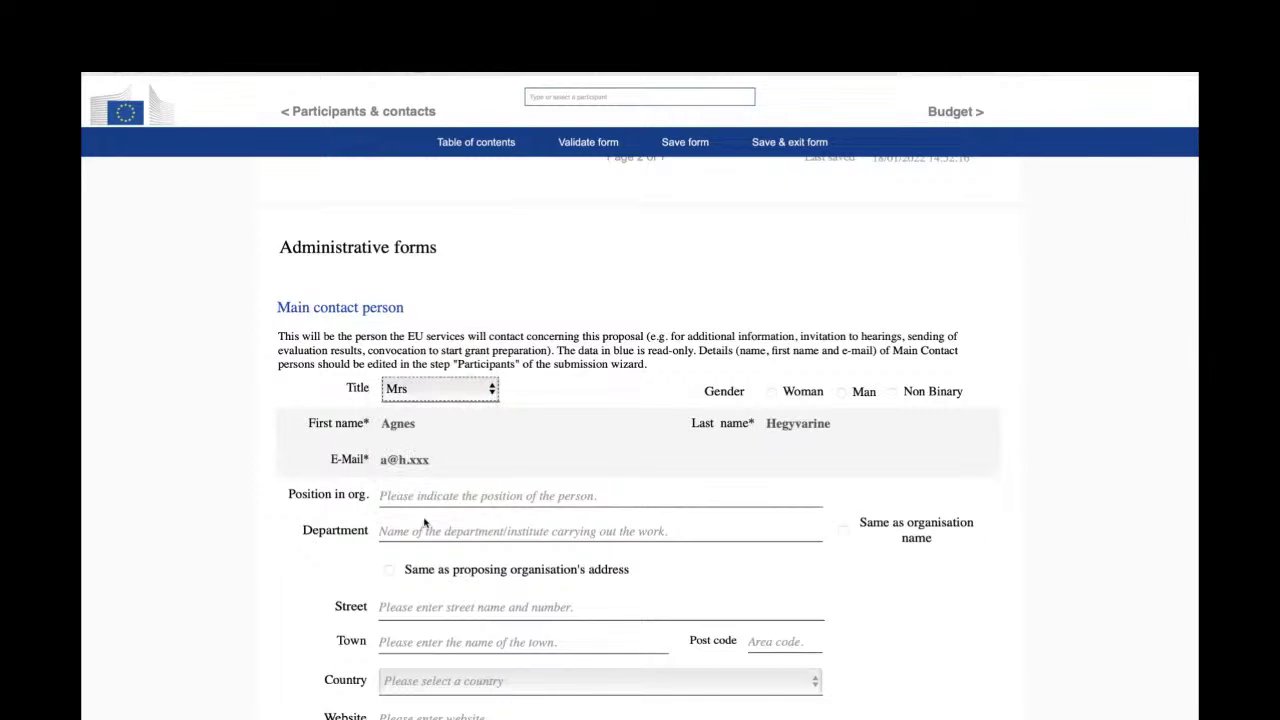
# - Enter position 'dgdgd' and department 'djhdhj', and reuse the organisation's address for the contact
pyautogui.click(424, 496)
pyautogui.write('dgdgd')
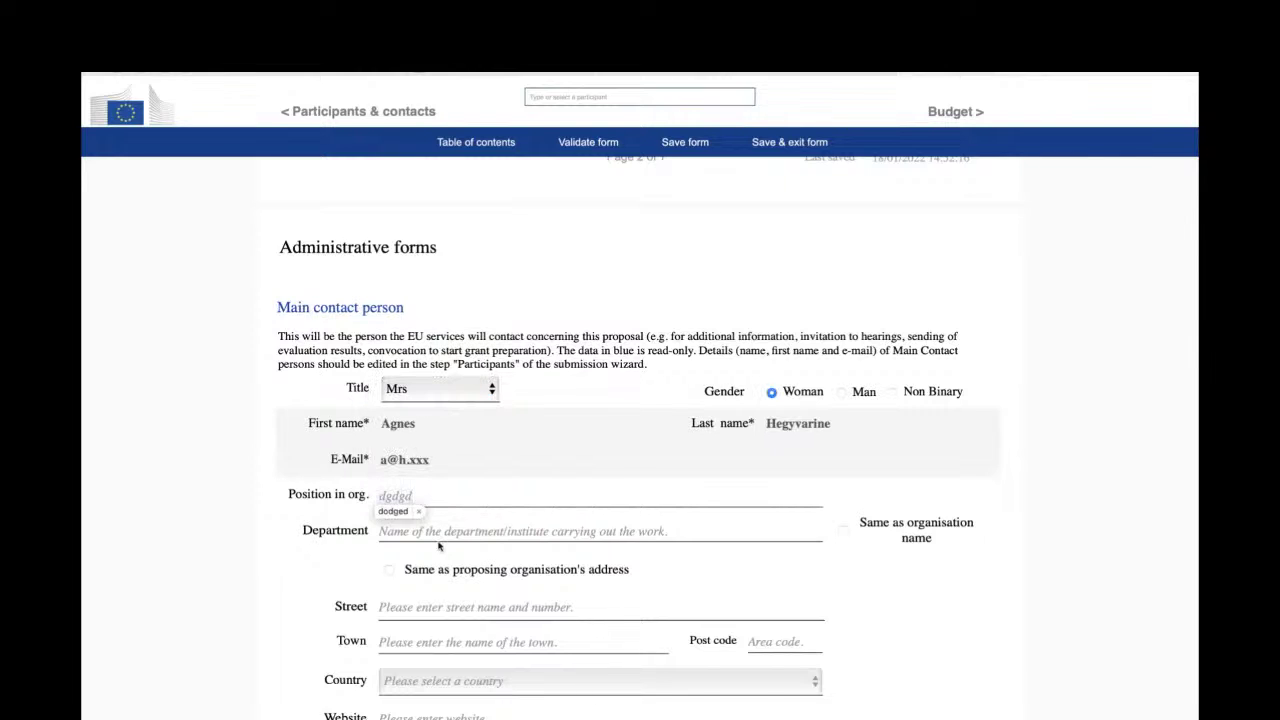
pyautogui.click(438, 535)
pyautogui.write('djhdhj')
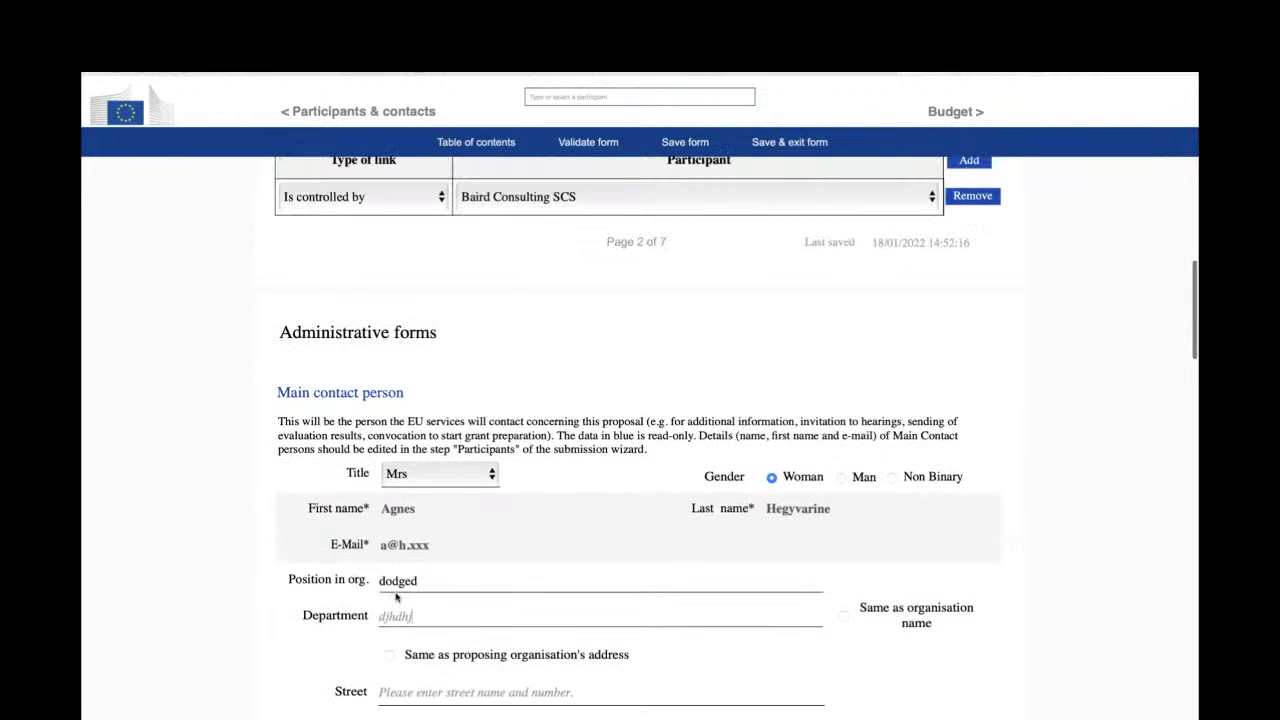
pyautogui.click(388, 655)
pyautogui.scroll(-5, 487, 603)
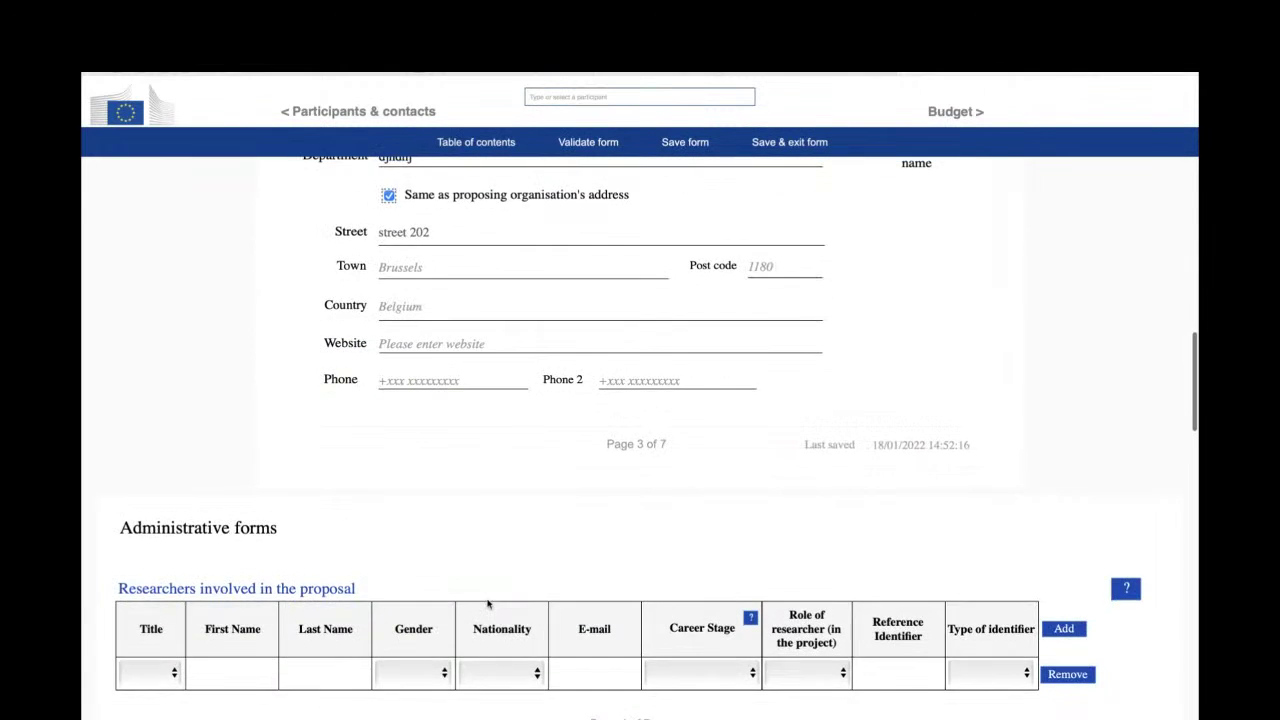
pyautogui.scroll(-3, 487, 603)
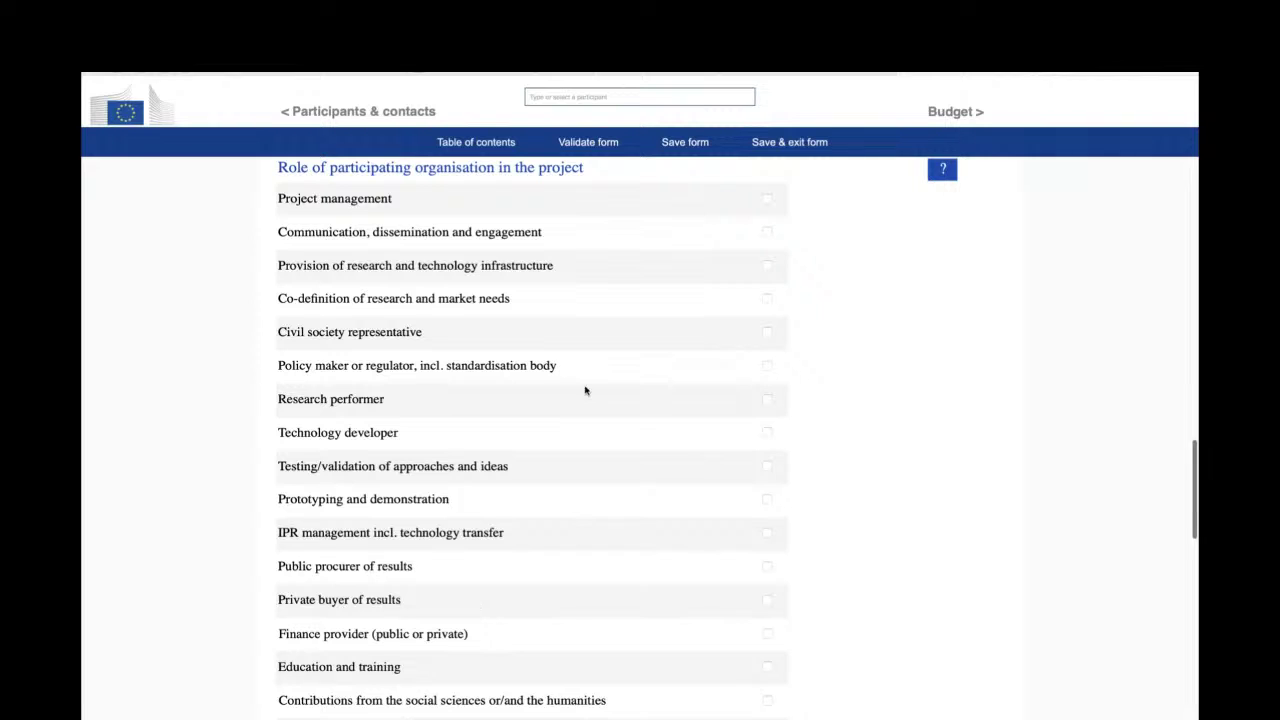
pyautogui.scroll(-10, 771, 198)
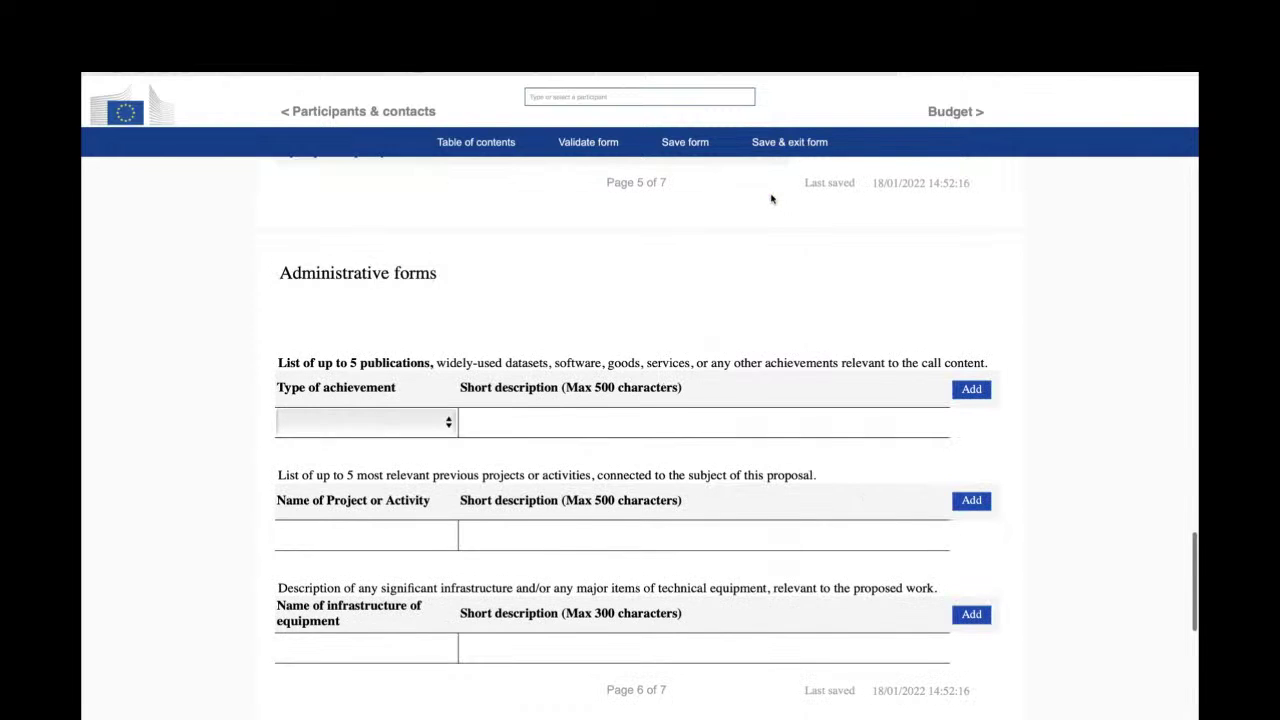
# - Add a Publication achievement with short description 'nhnhn'
pyautogui.click(433, 270)
pyautogui.click(320, 277)
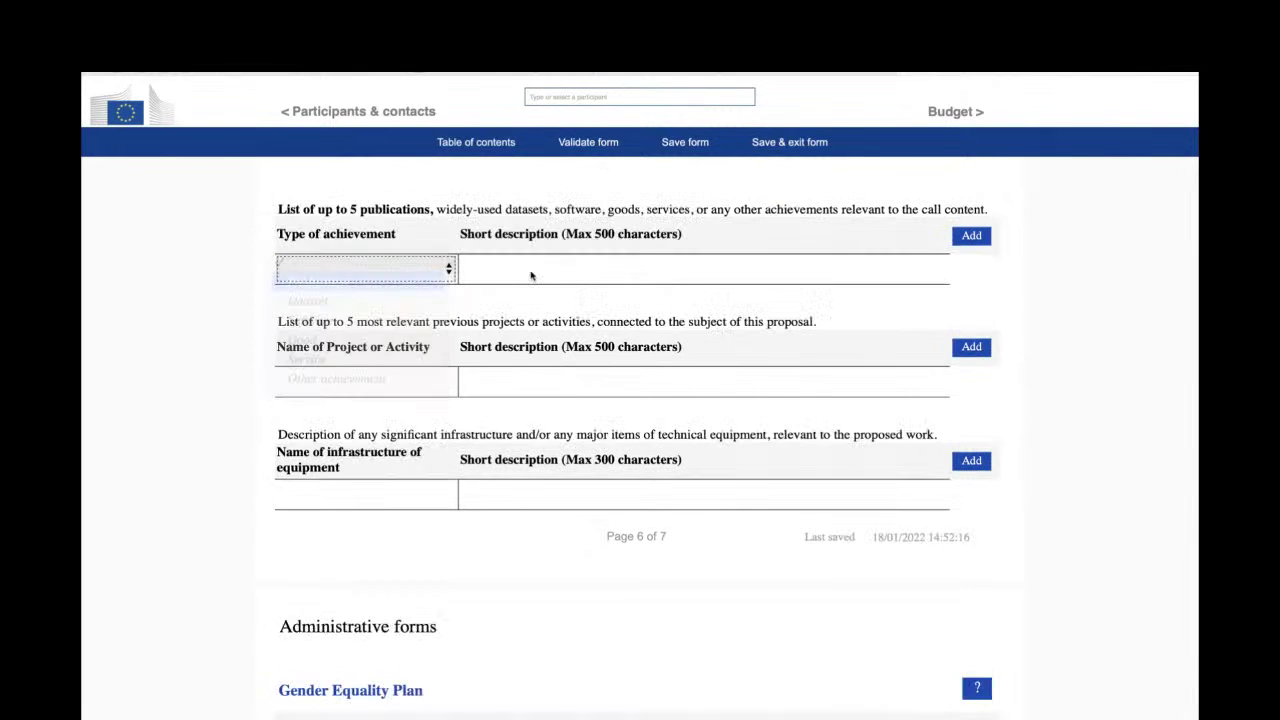
pyautogui.click(530, 269)
pyautogui.write('nhnhn')
pyautogui.scroll(-3, 530, 268)
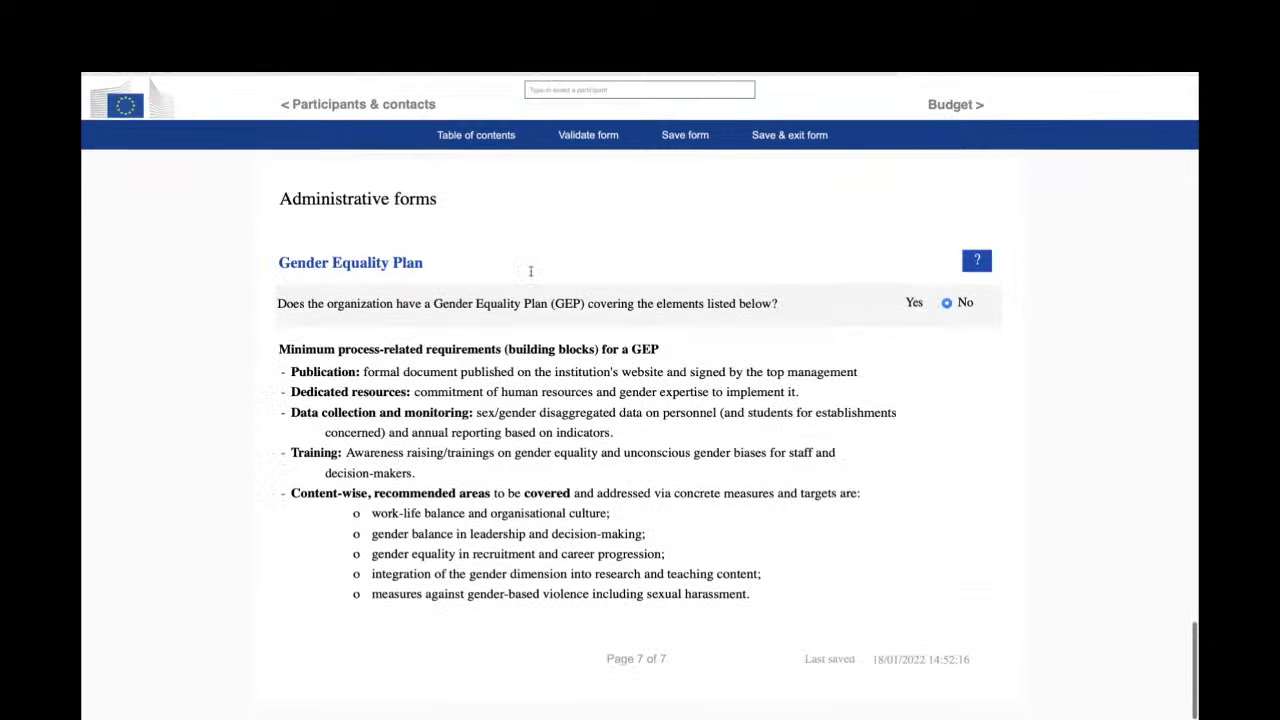
pyautogui.scroll(15, 530, 268)
pyautogui.scroll(10, 530, 274)
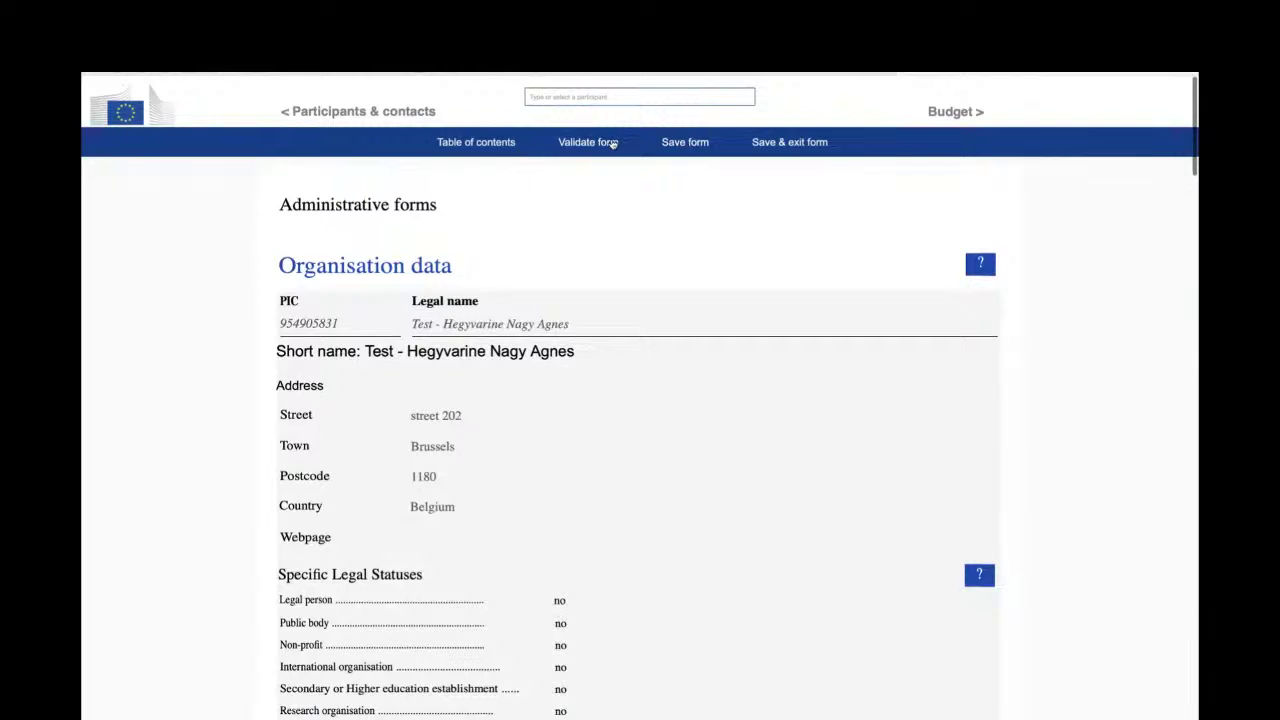
# - Validate the whole form, then save and exit back to DABTEST's Proposal forms step
pyautogui.click(612, 144)
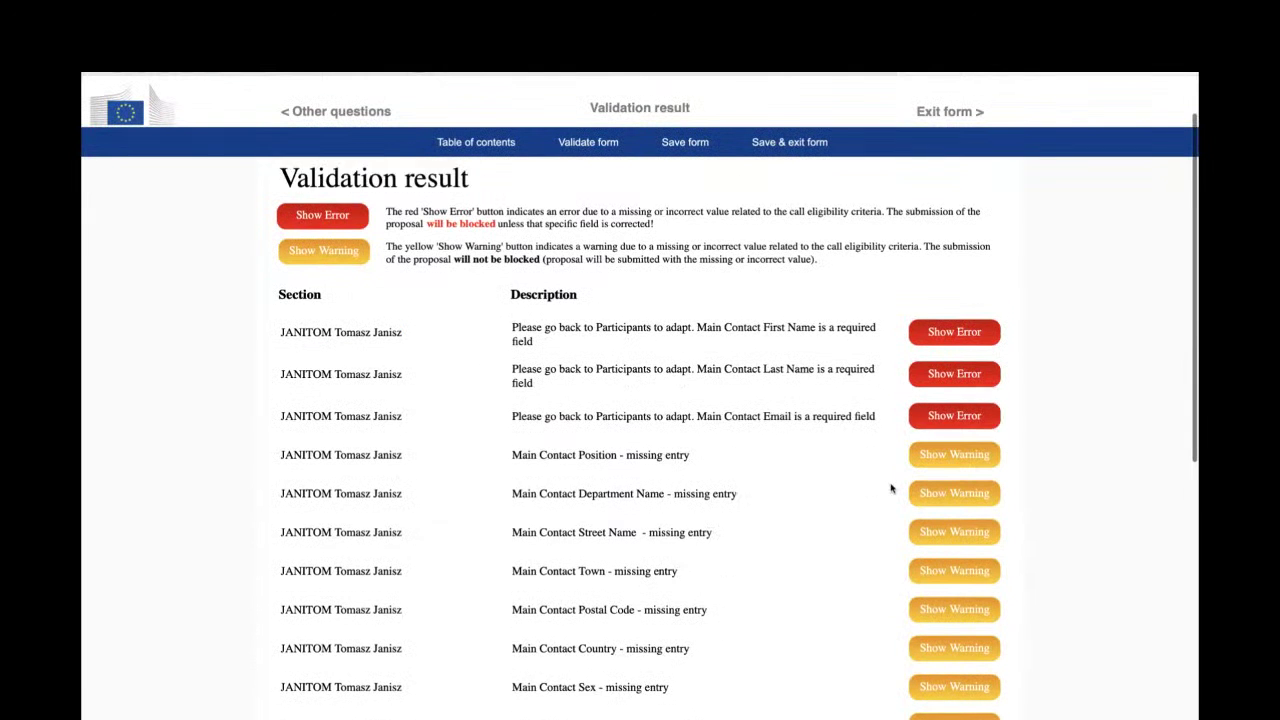
pyautogui.scroll(-2, 894, 489)
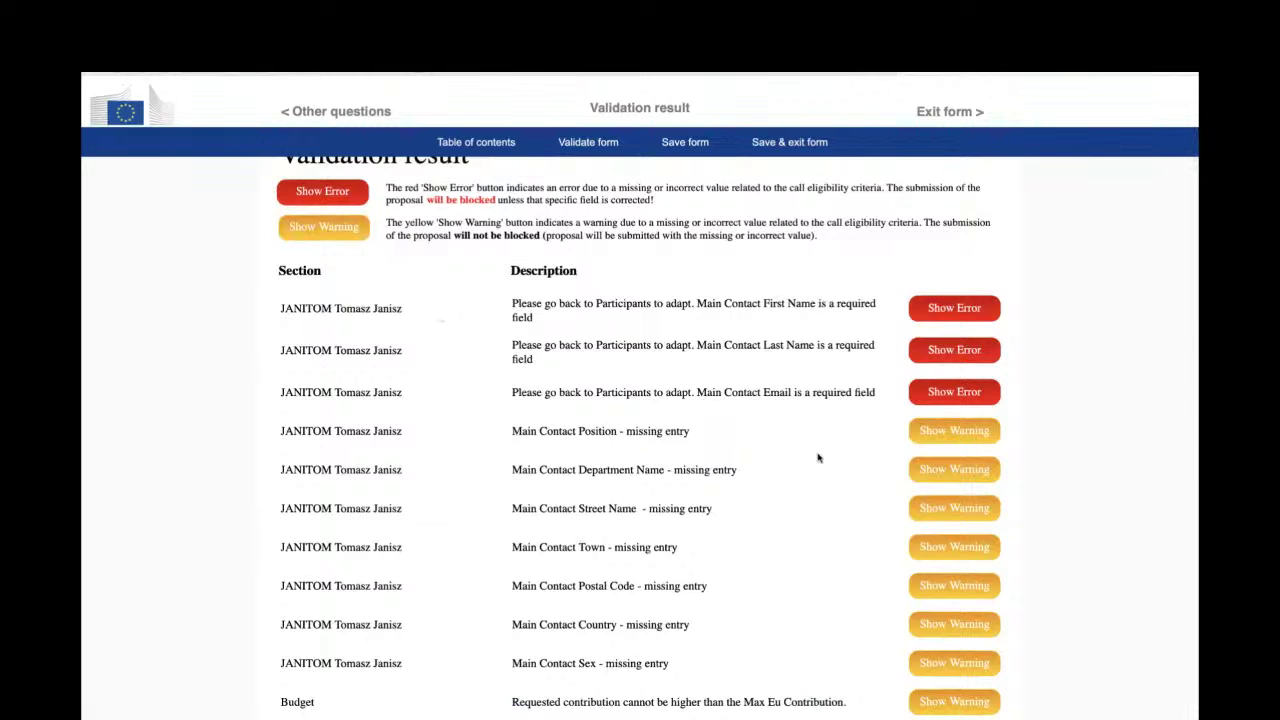
pyautogui.scroll(-5, 820, 457)
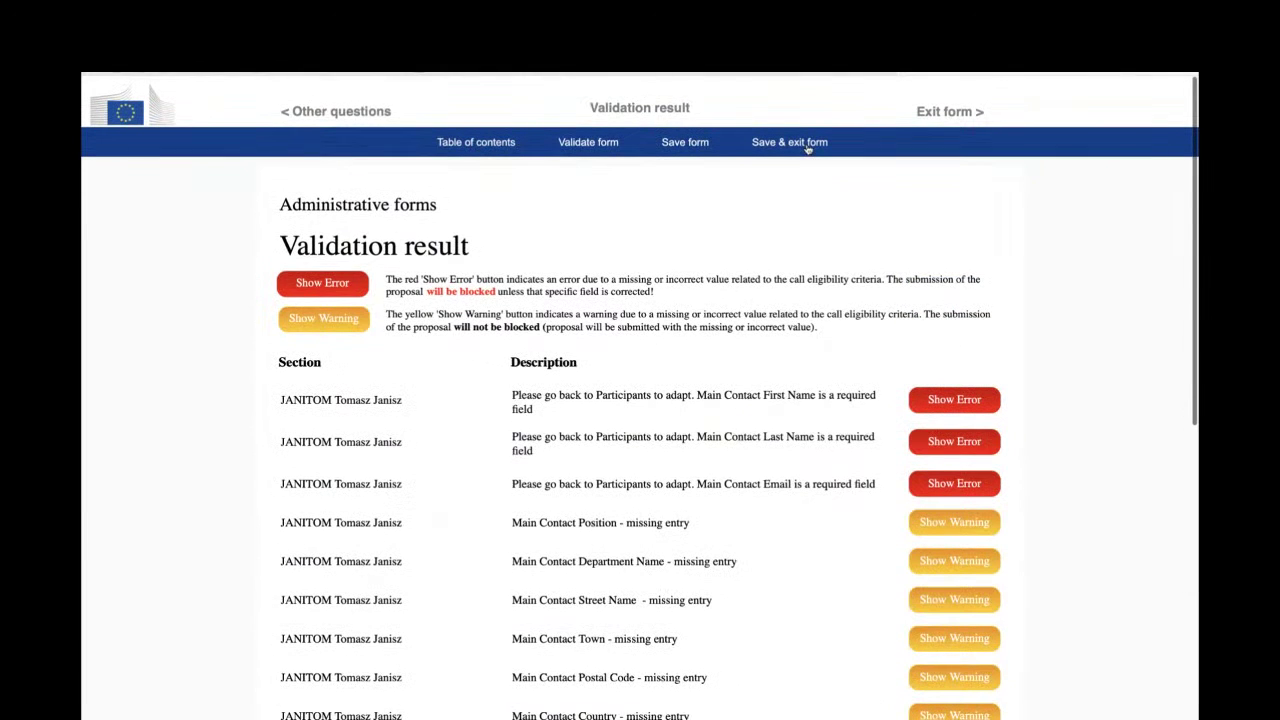
pyautogui.click(806, 143)
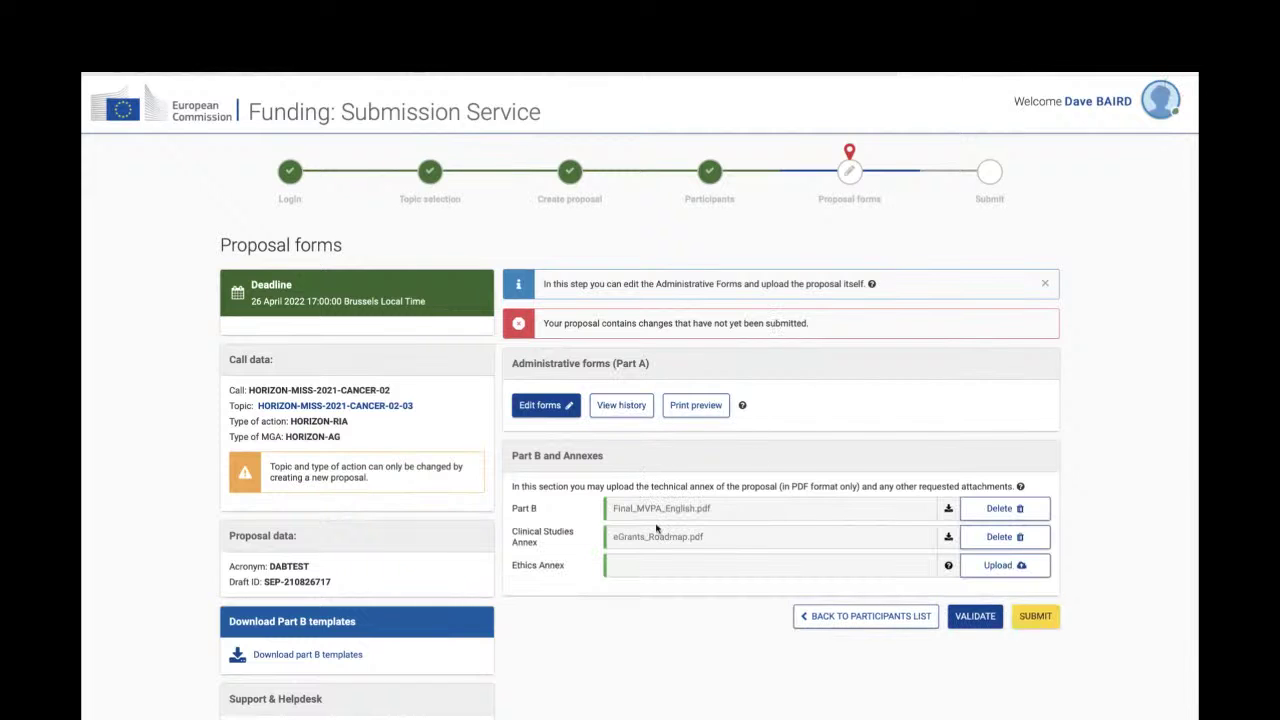
# - Delete partner 4 from the participants list and save to continue to Proposal forms
pyautogui.click(866, 617)
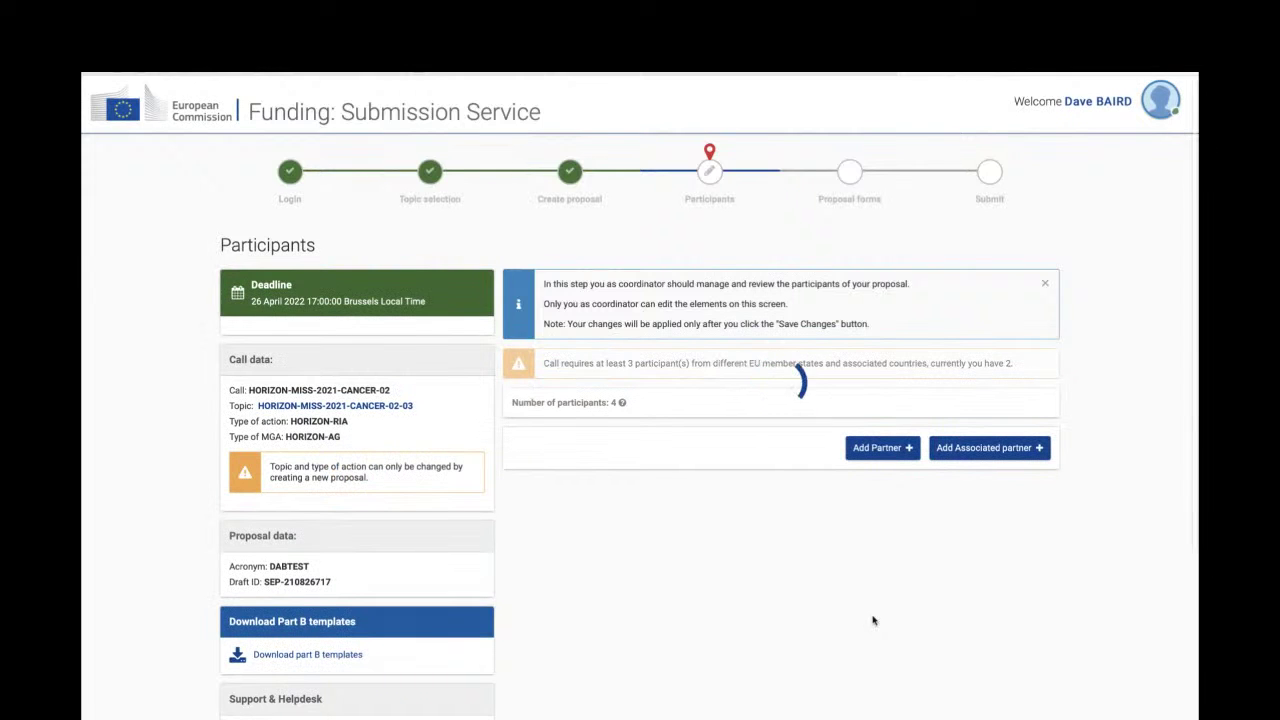
pyautogui.scroll(-6, 872, 621)
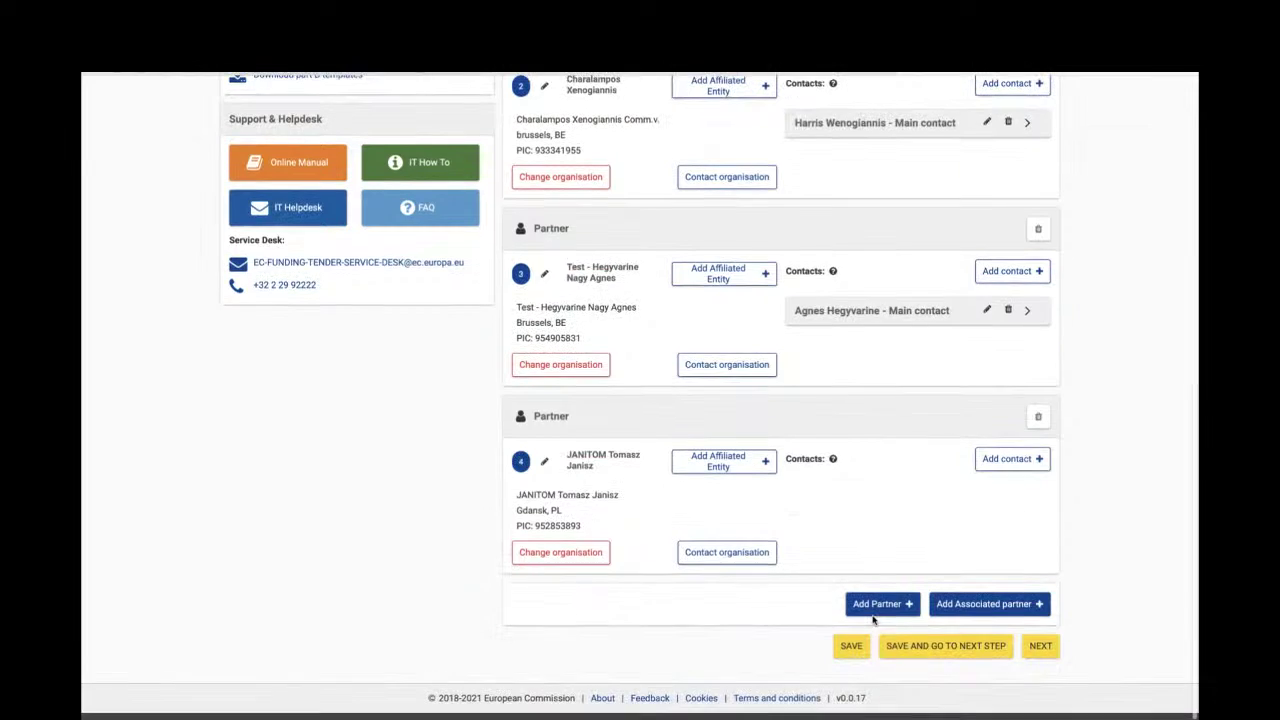
pyautogui.click(1039, 426)
pyautogui.click(895, 457)
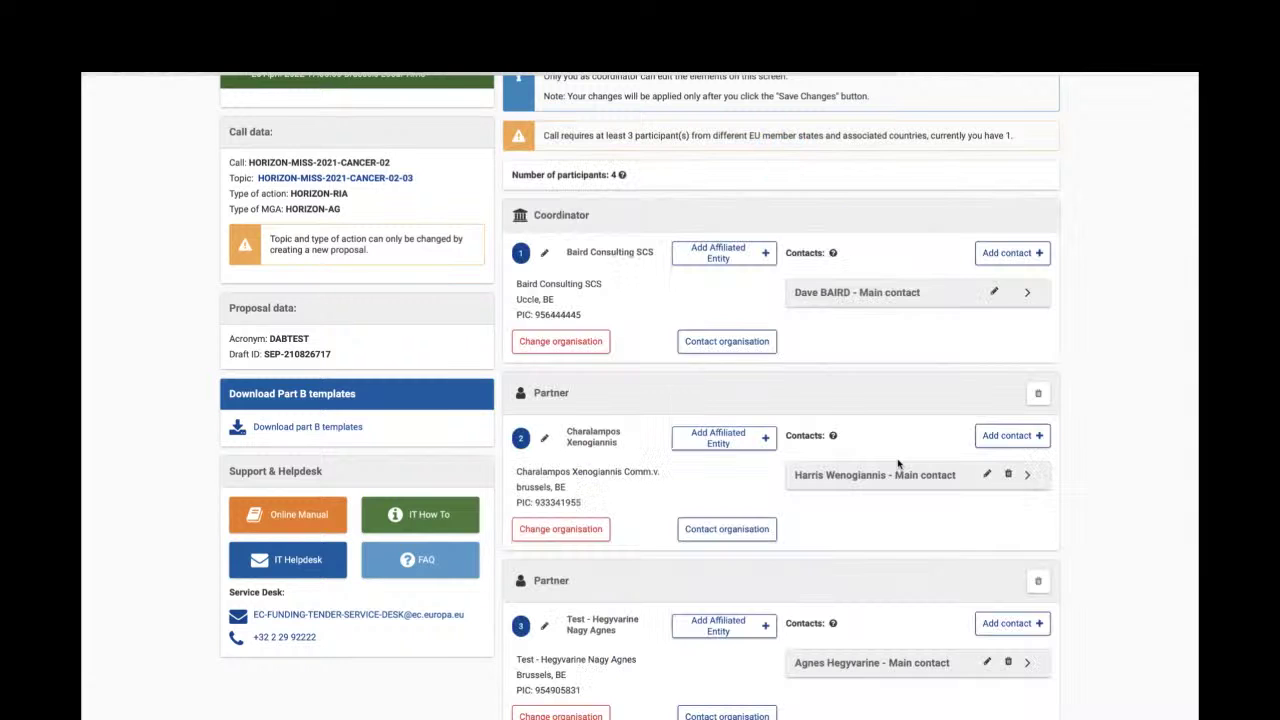
pyautogui.scroll(-1, 905, 480)
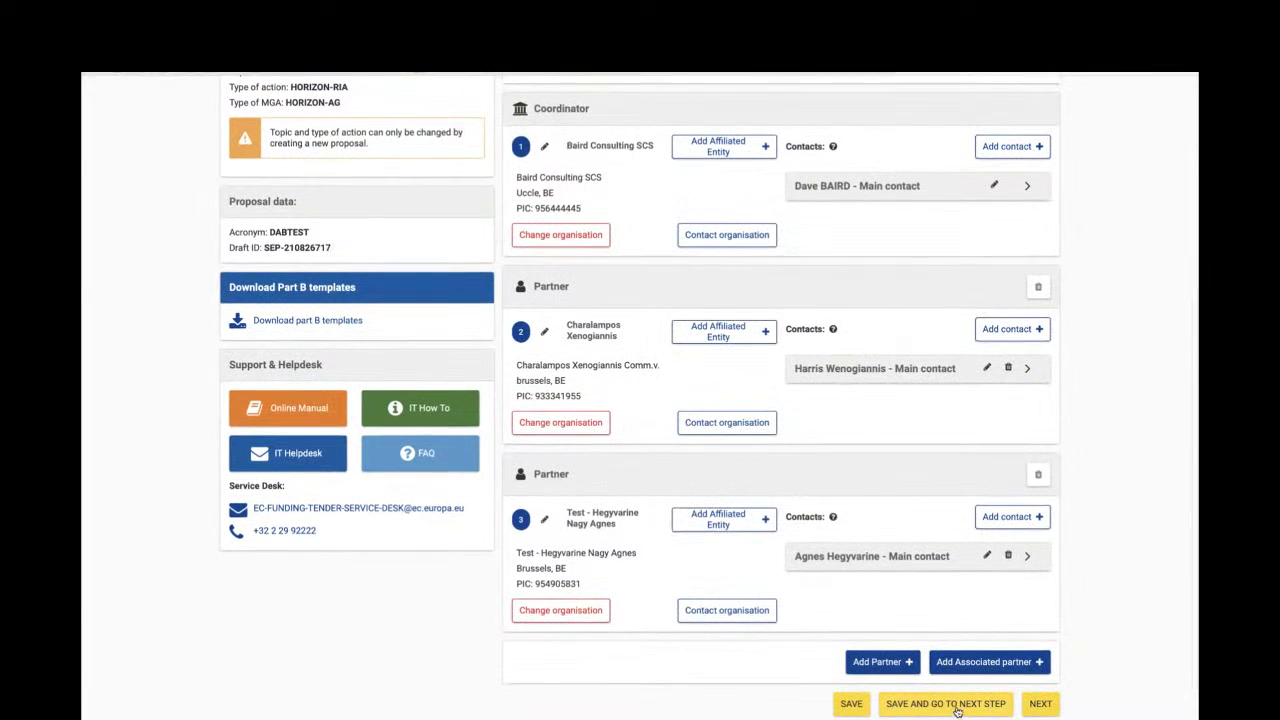
pyautogui.click(955, 706)
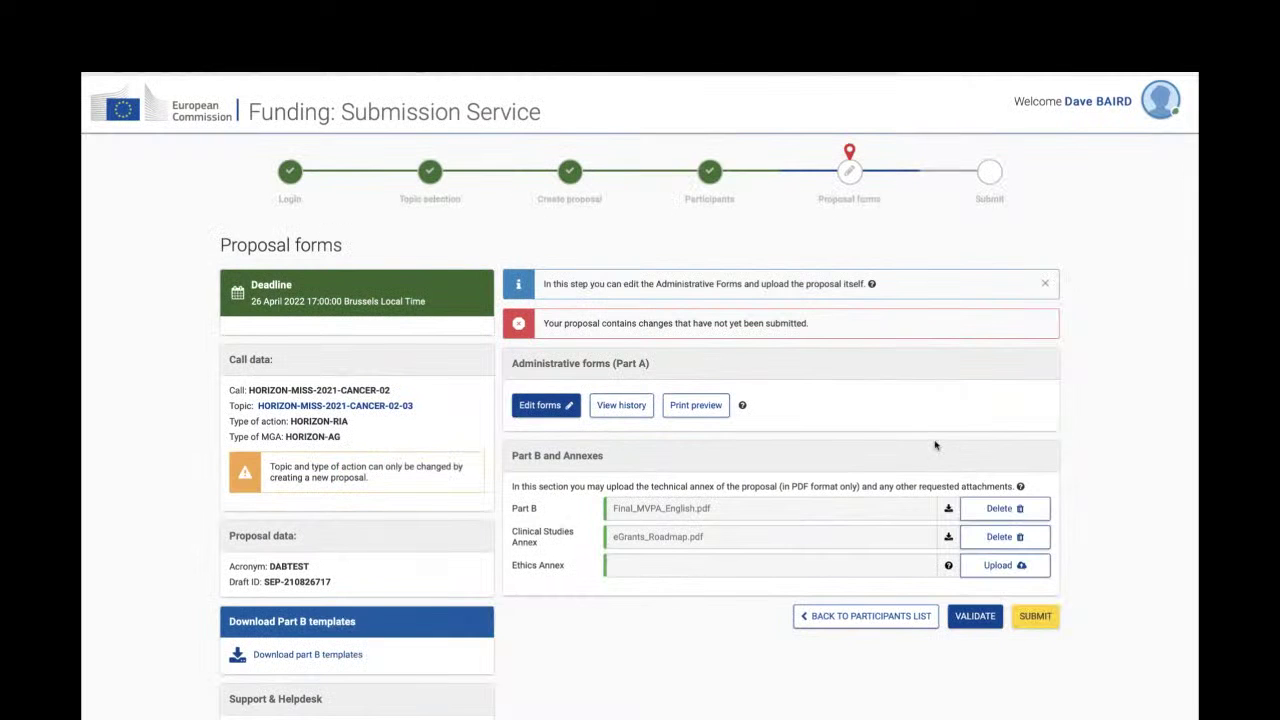
# - Reopen the administrative forms, confirm Participants lists three organisations, and save & exit
pyautogui.scroll(-1, 916, 438)
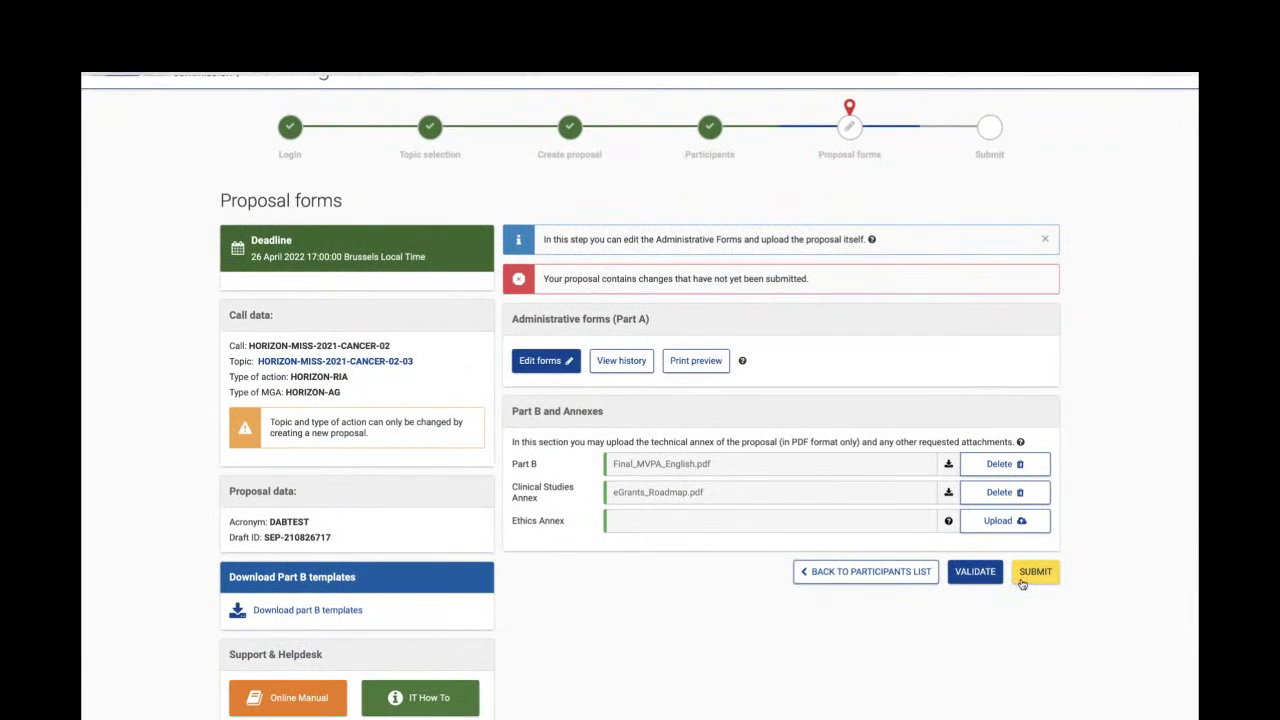
pyautogui.click(541, 362)
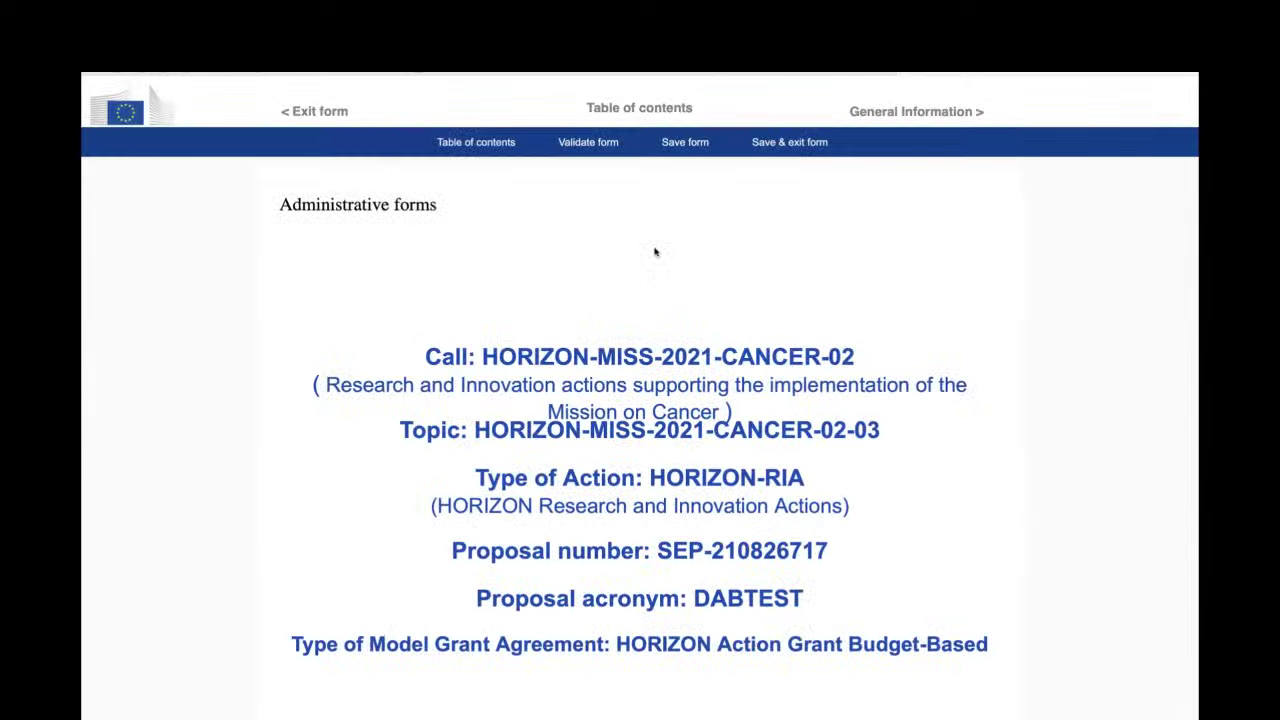
pyautogui.scroll(-1, 663, 231)
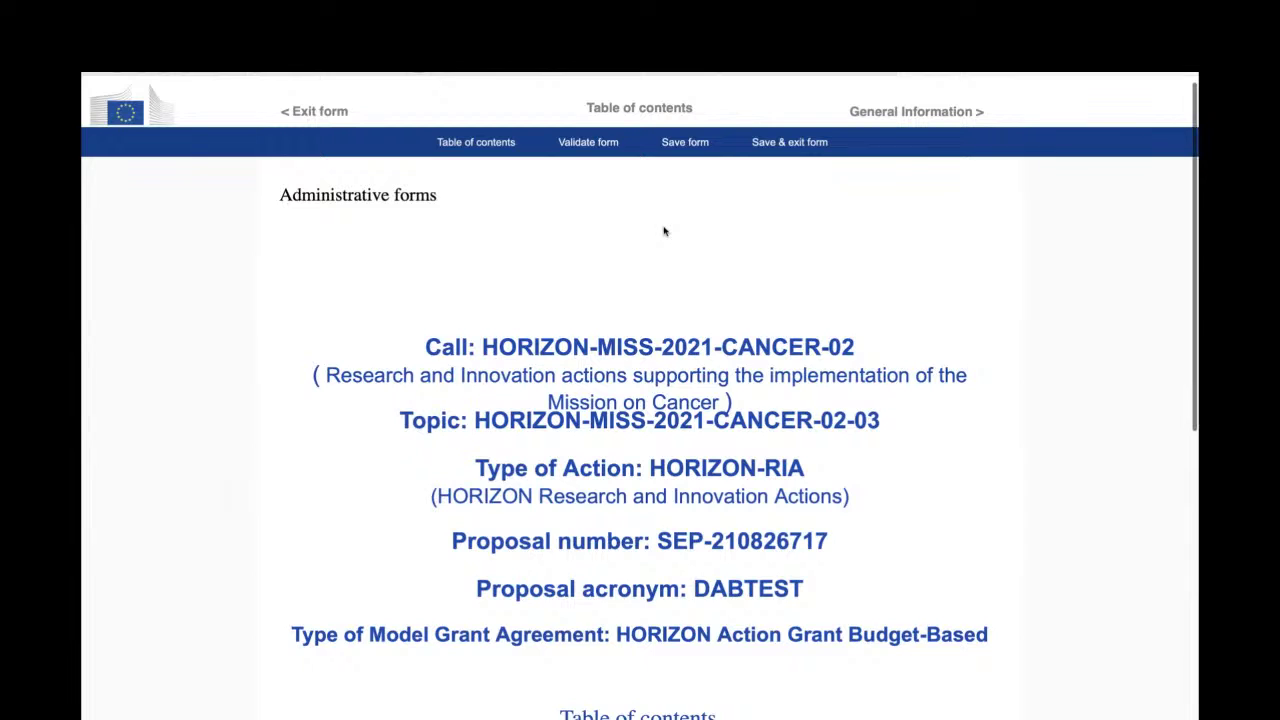
pyautogui.scroll(-2, 668, 231)
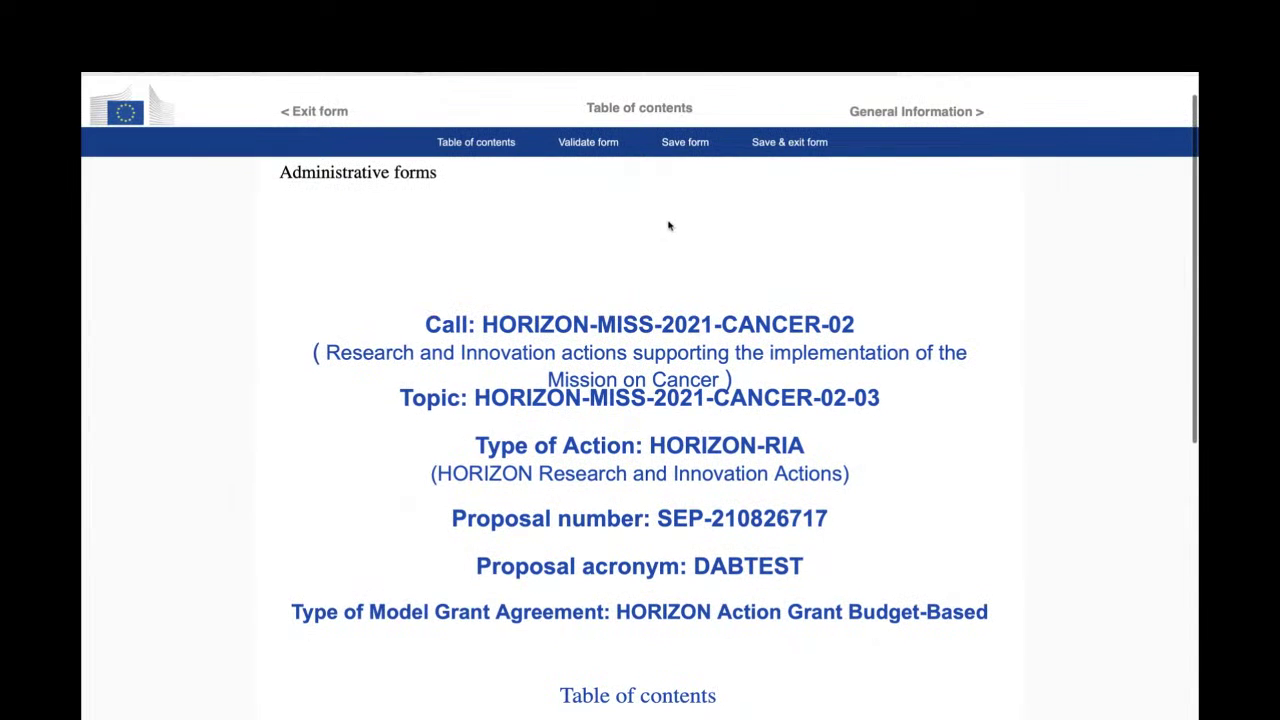
pyautogui.scroll(-10, 670, 229)
pyautogui.click(930, 332)
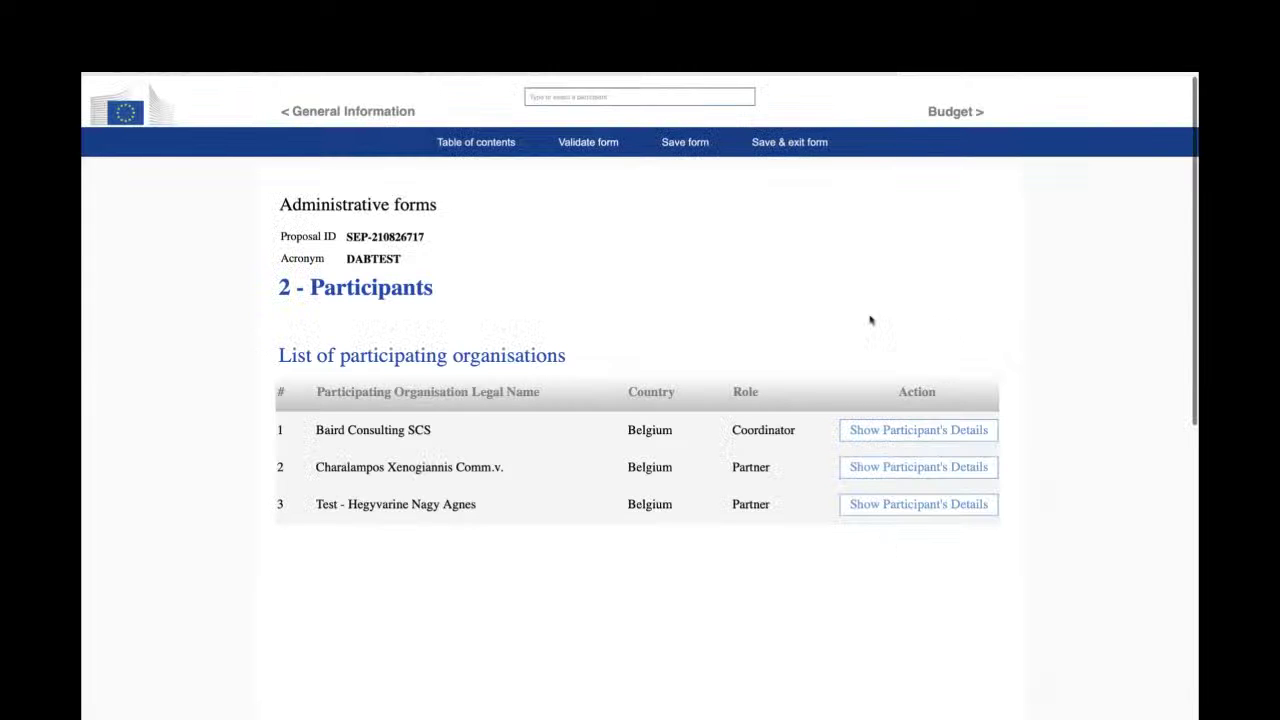
pyautogui.click(808, 143)
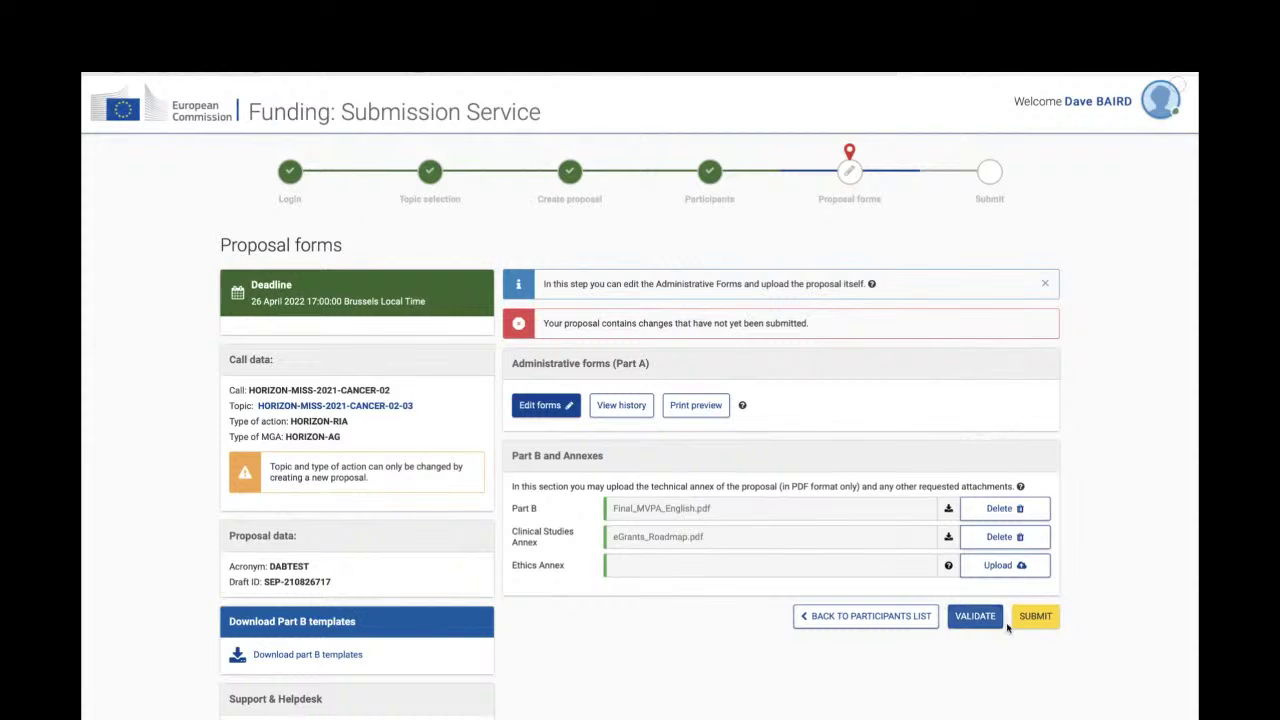
# - Submit DABTEST, justifying the budget warnings with 'xbxjxgjsqgjsdgjgj' before confirming OK
pyautogui.click(1035, 617)
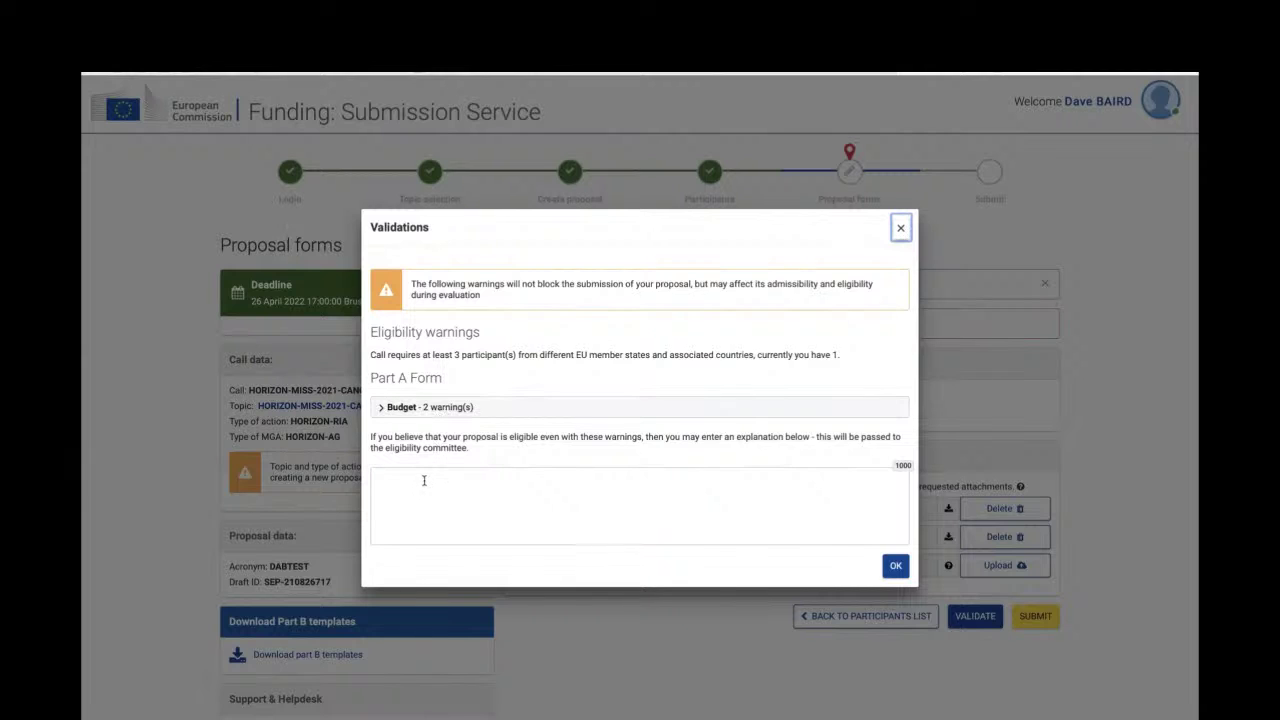
pyautogui.click(449, 407)
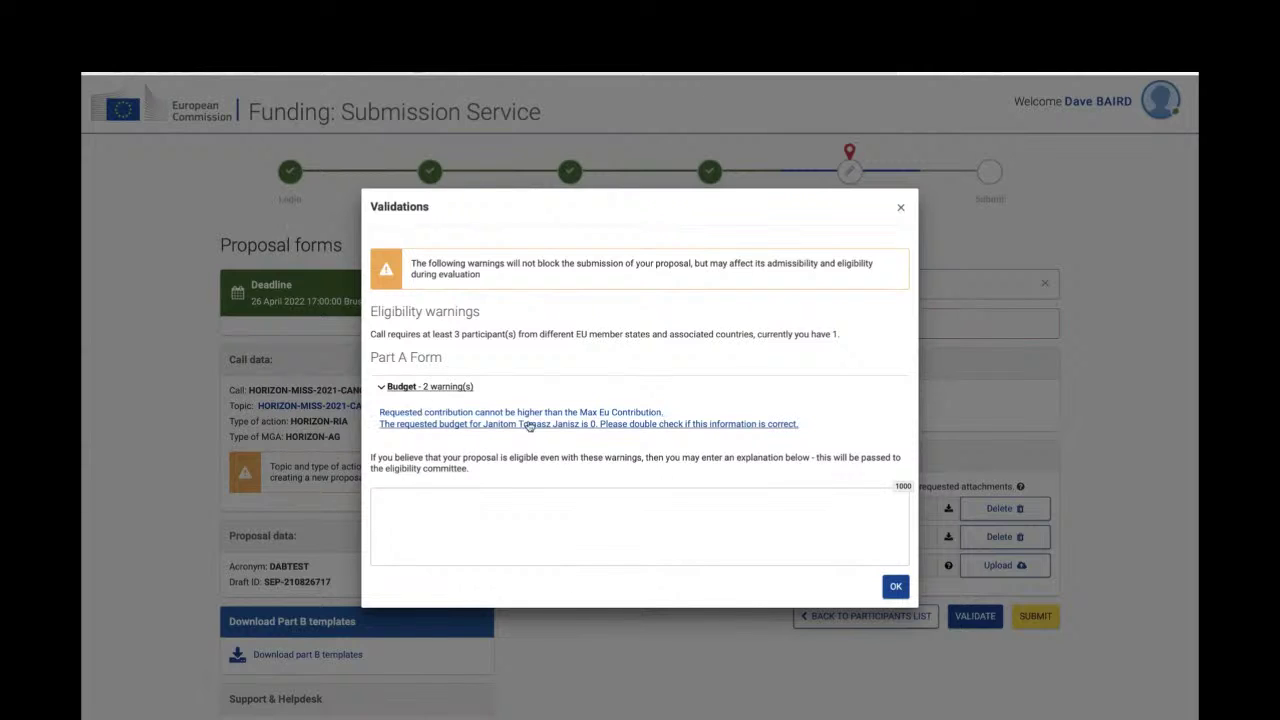
pyautogui.click(450, 504)
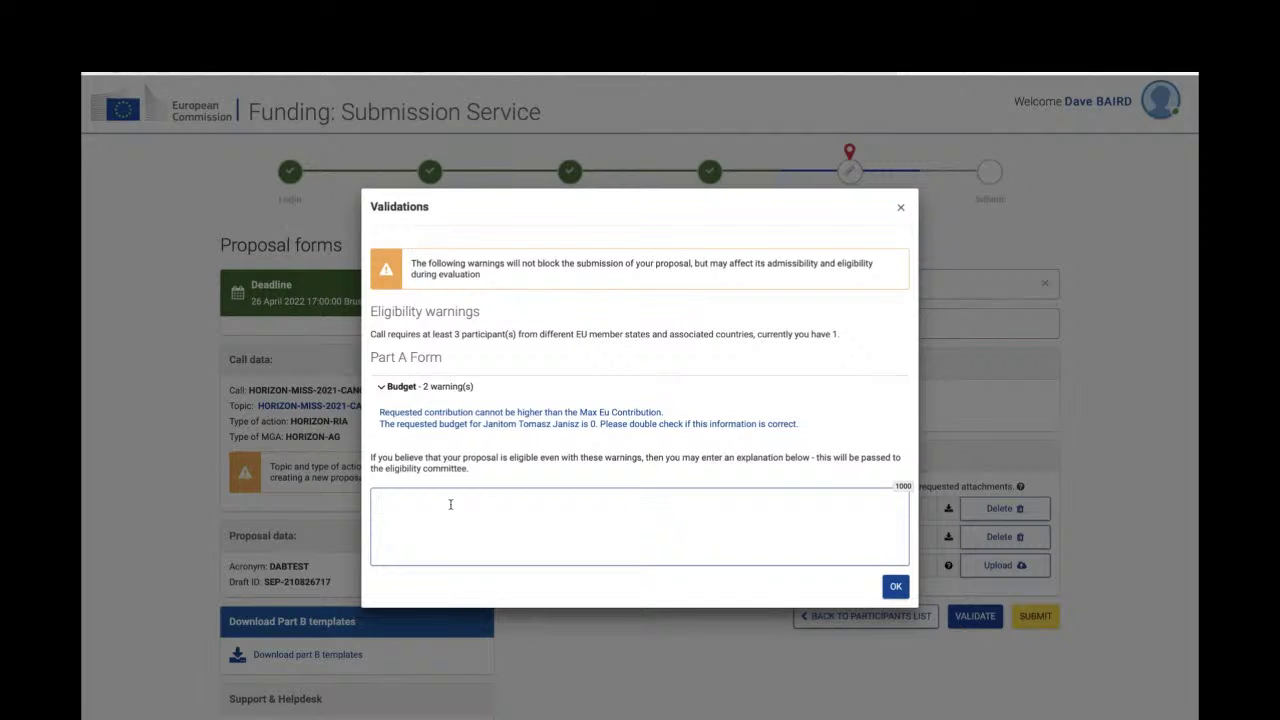
pyautogui.write('xbxjxgjsqgjsdgjgj')
pyautogui.click(895, 587)
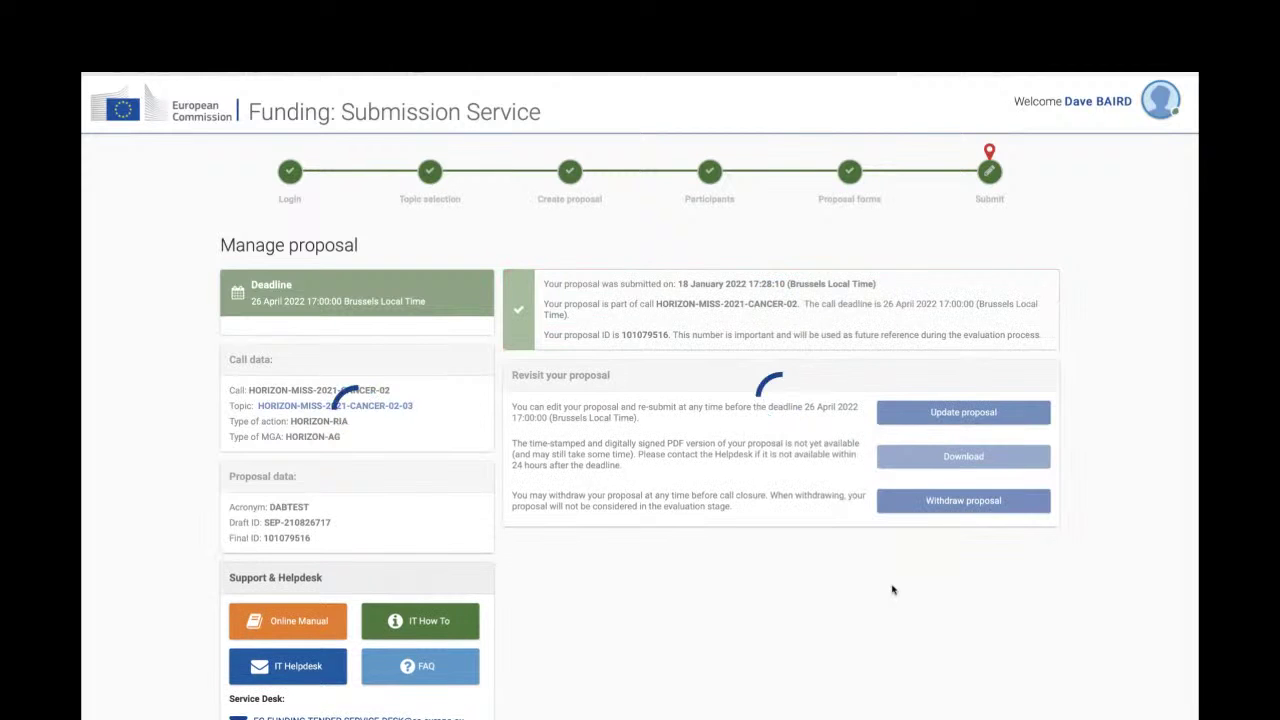
# - Select the new final proposal ID on the Manage proposal page
pyautogui.doubleClick(640, 335)
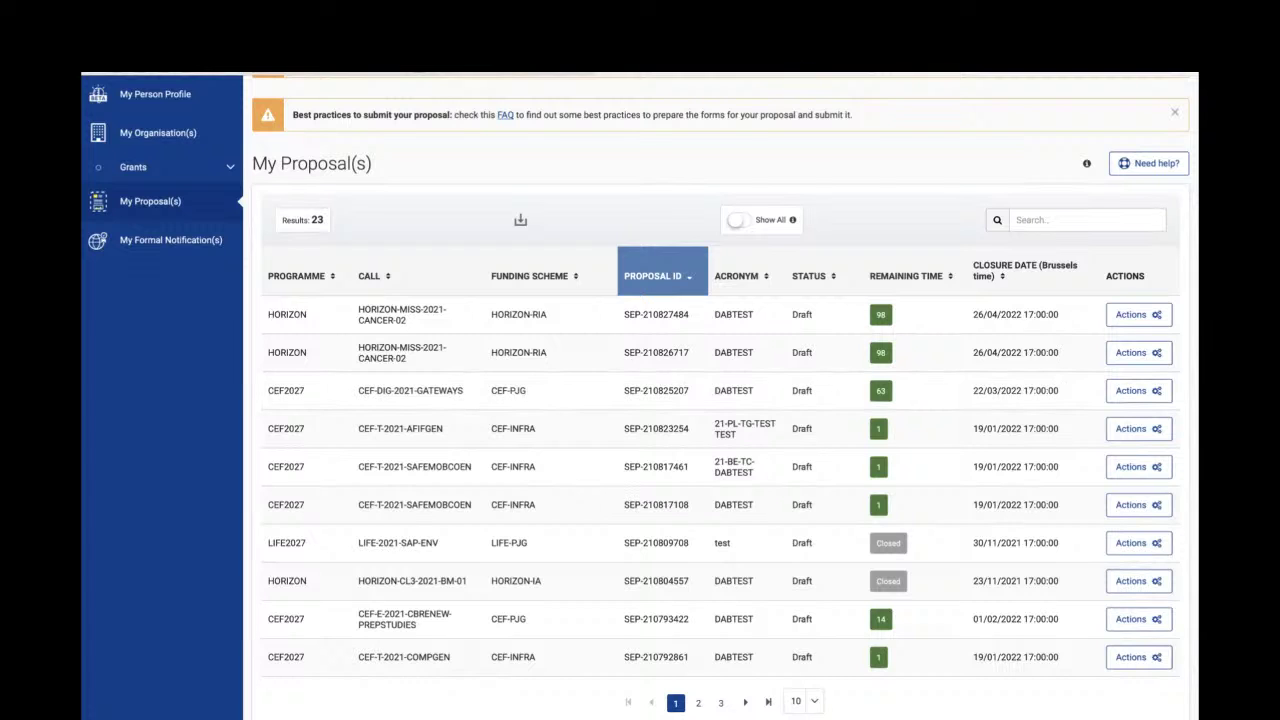
# - Reload My Proposal(s) and sort the list by Proposal ID ascending
pyautogui.click(163, 201)
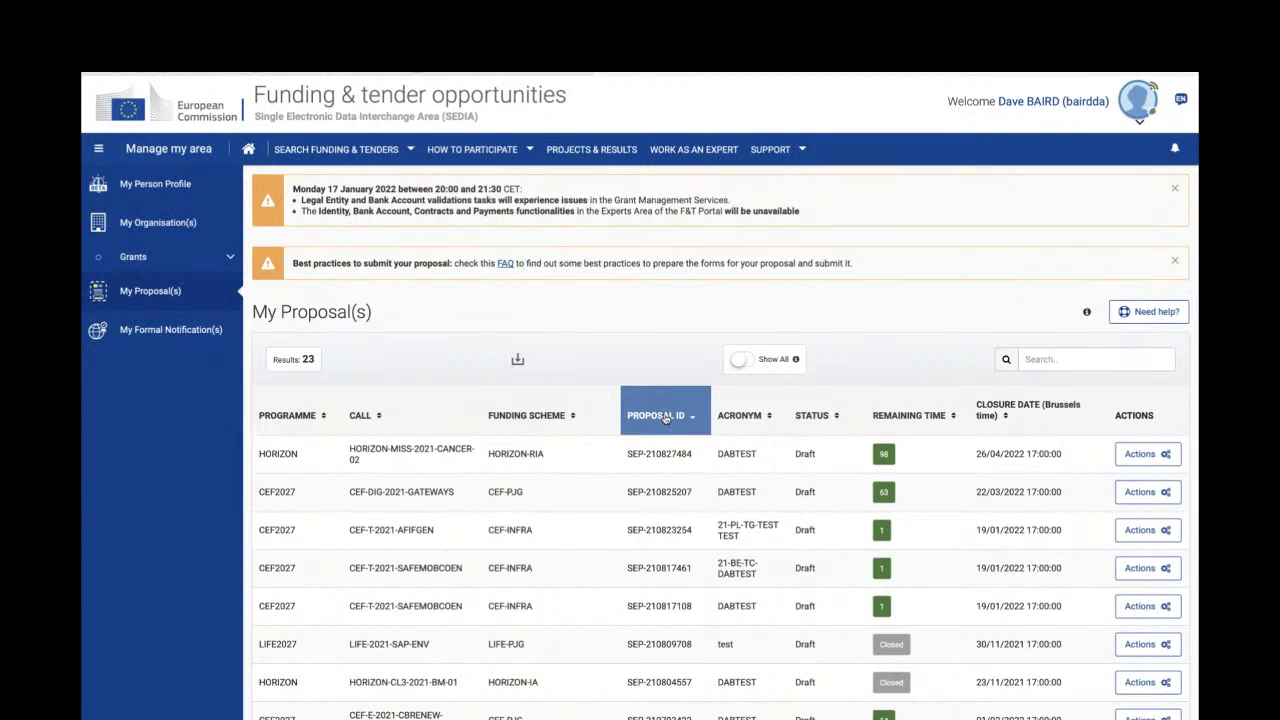
pyautogui.click(665, 418)
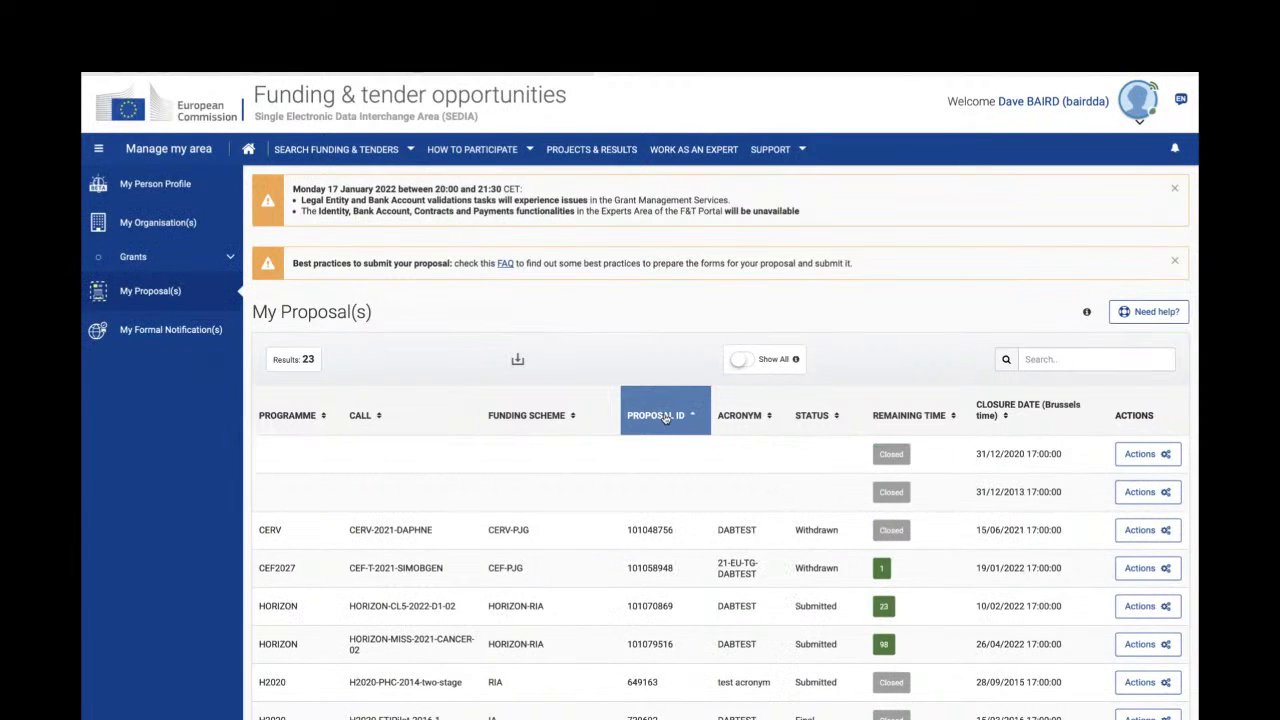
pyautogui.click(665, 418)
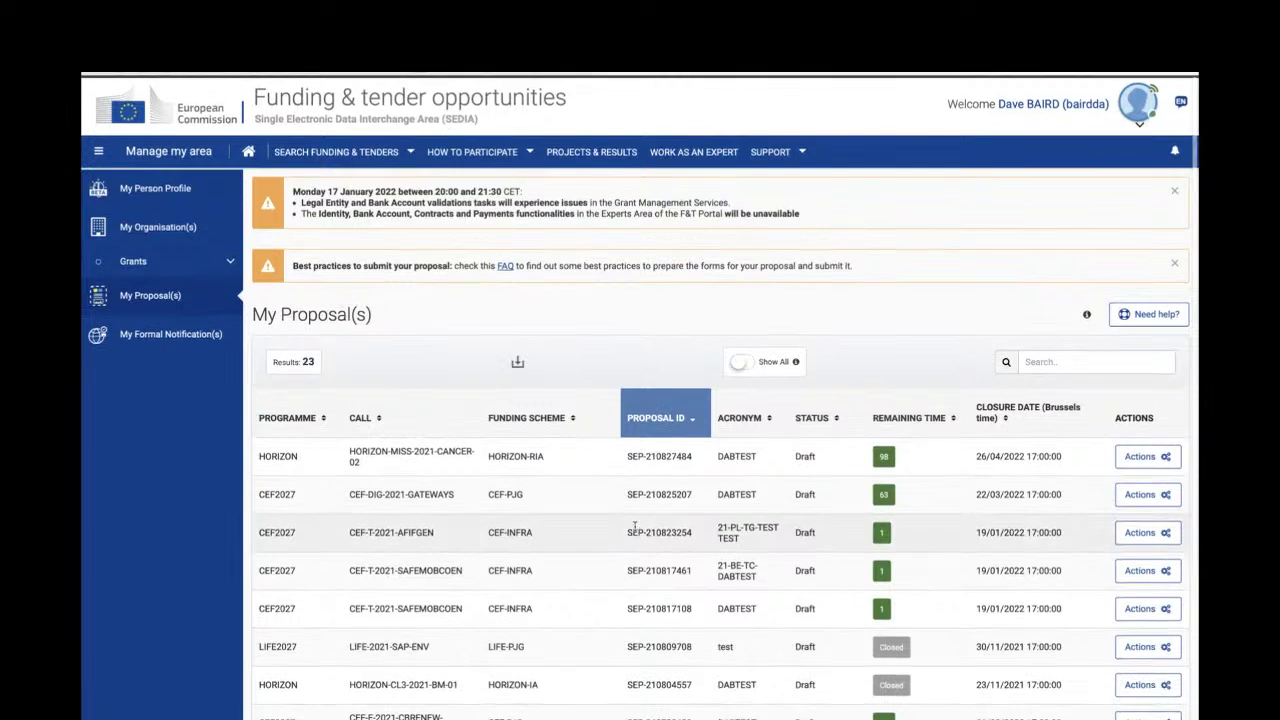
pyautogui.scroll(-3, 635, 528)
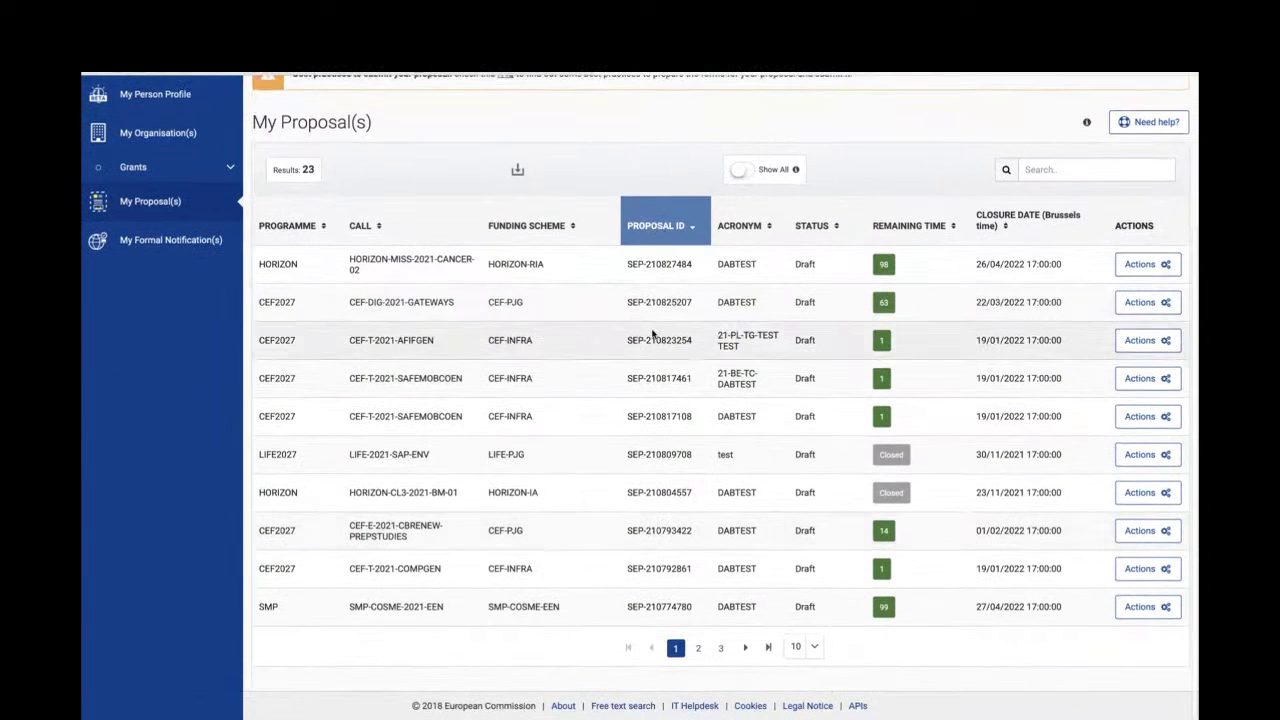
pyautogui.click(660, 225)
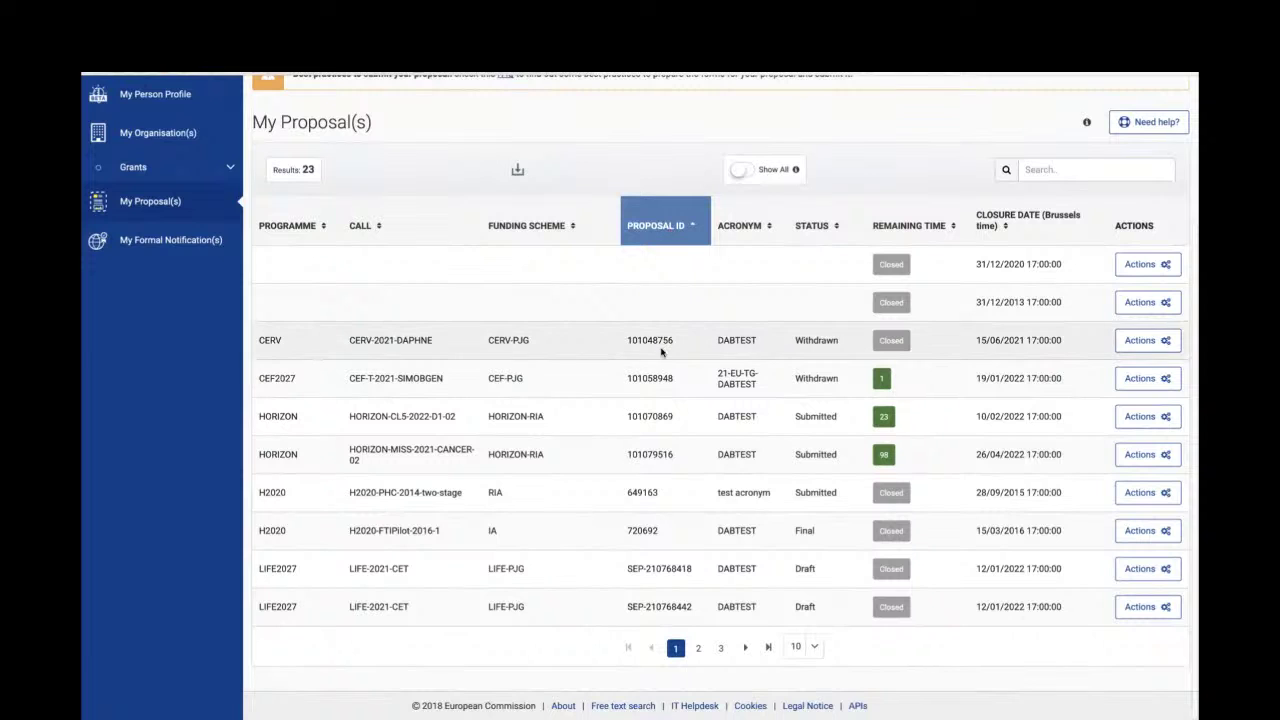
# - Search 'cancer', view the submitted proposal, and reopen it with Update proposal
pyautogui.click(1037, 169)
pyautogui.write('cancer')
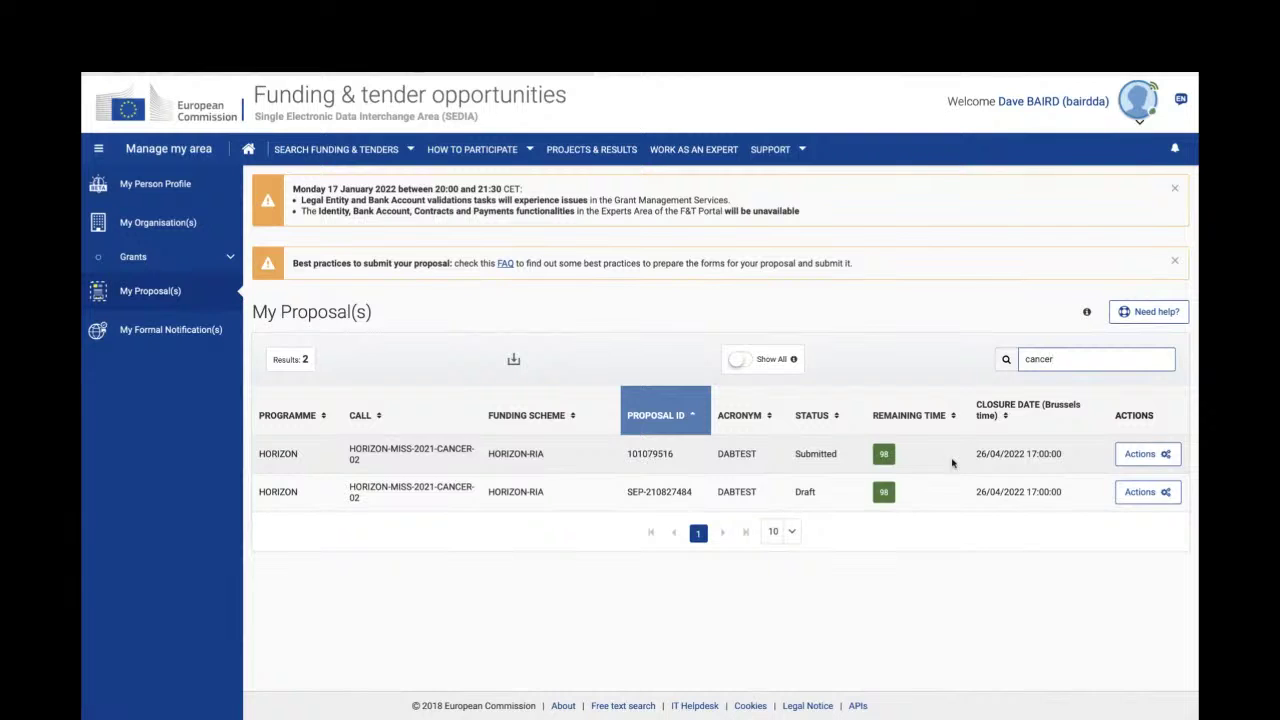
pyautogui.click(1138, 460)
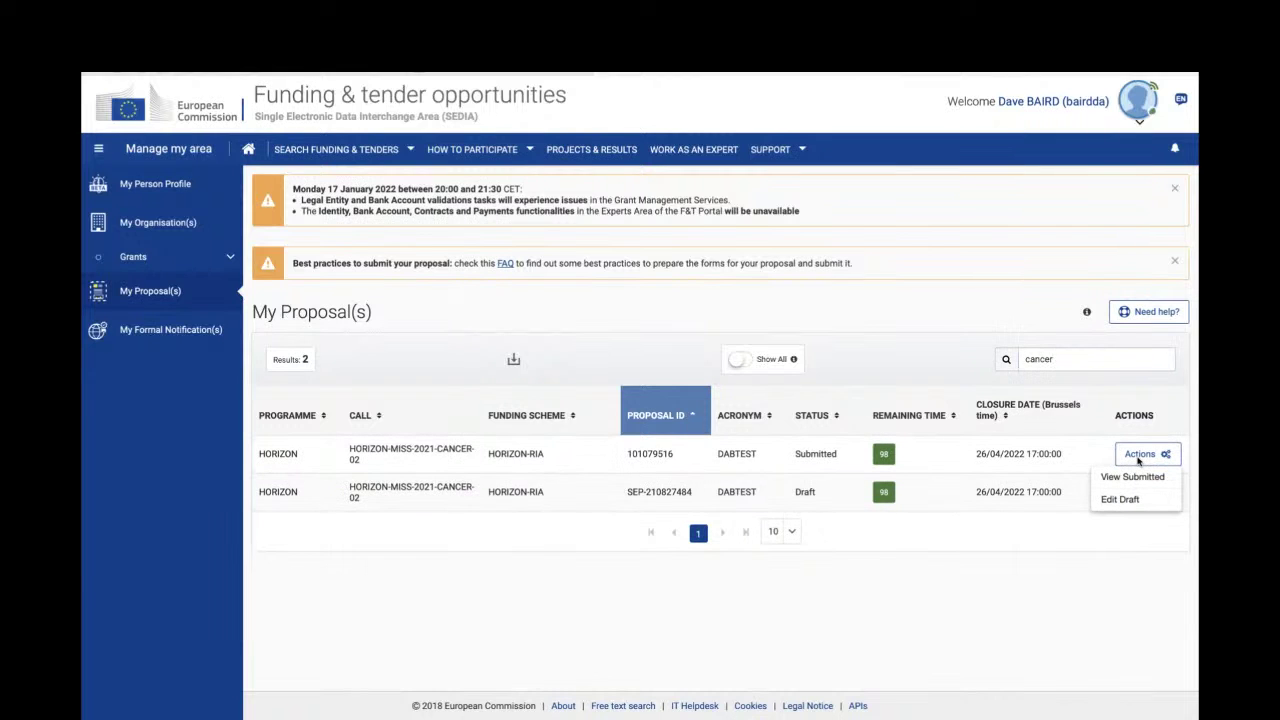
pyautogui.click(1128, 477)
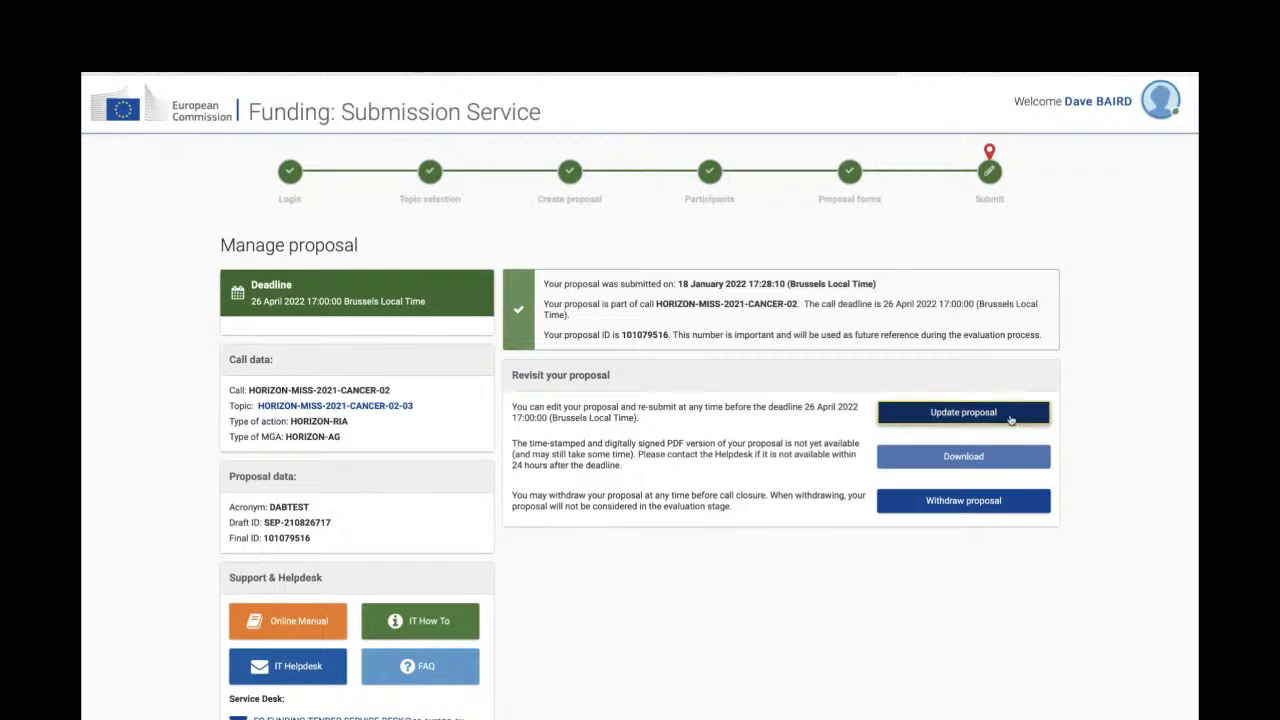
pyautogui.click(1015, 403)
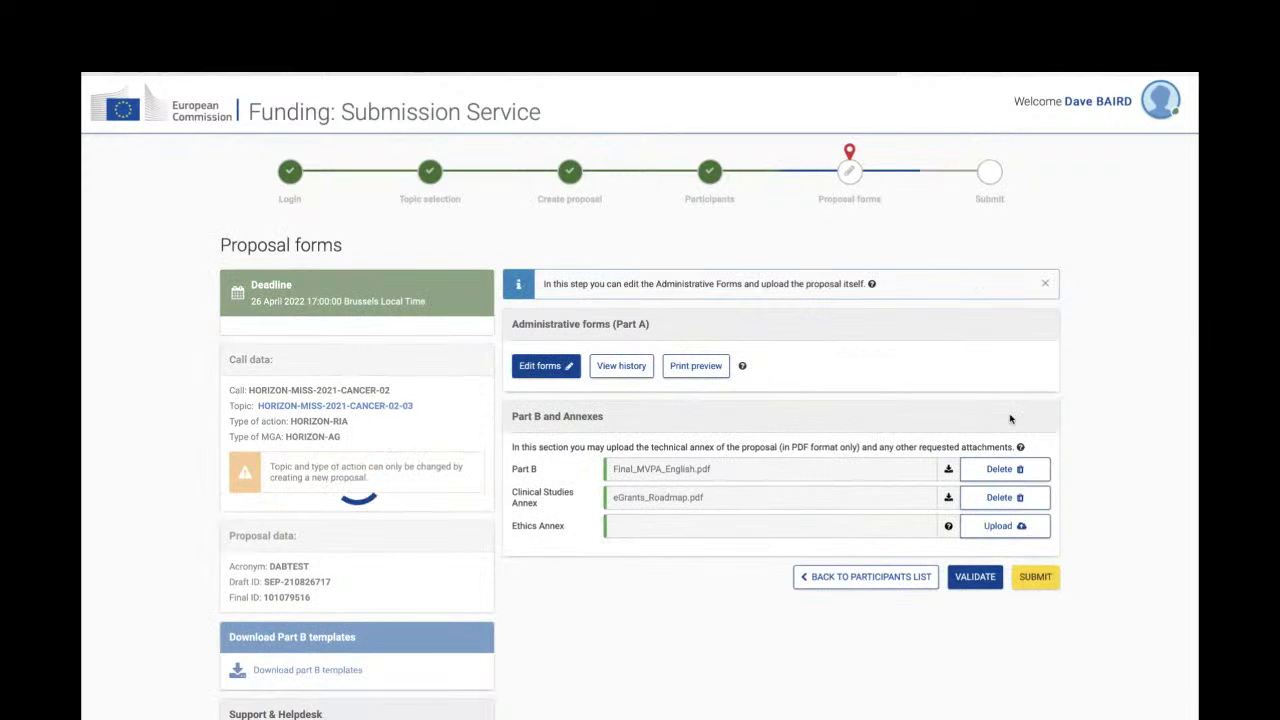